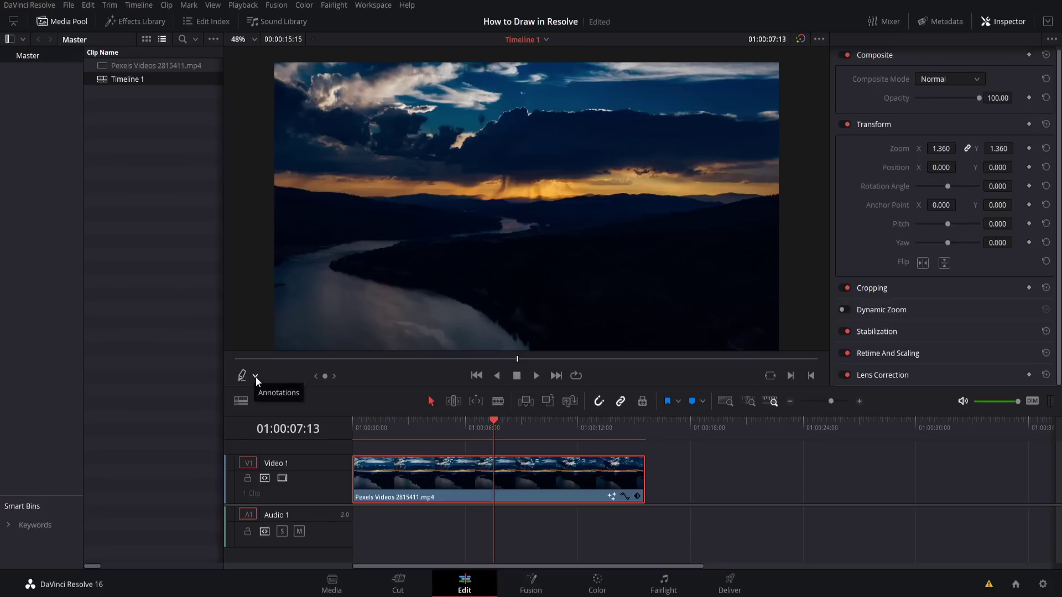
Step: Switch the timeline viewer to Annotations mode and set the annotation color to green
click(255, 376)
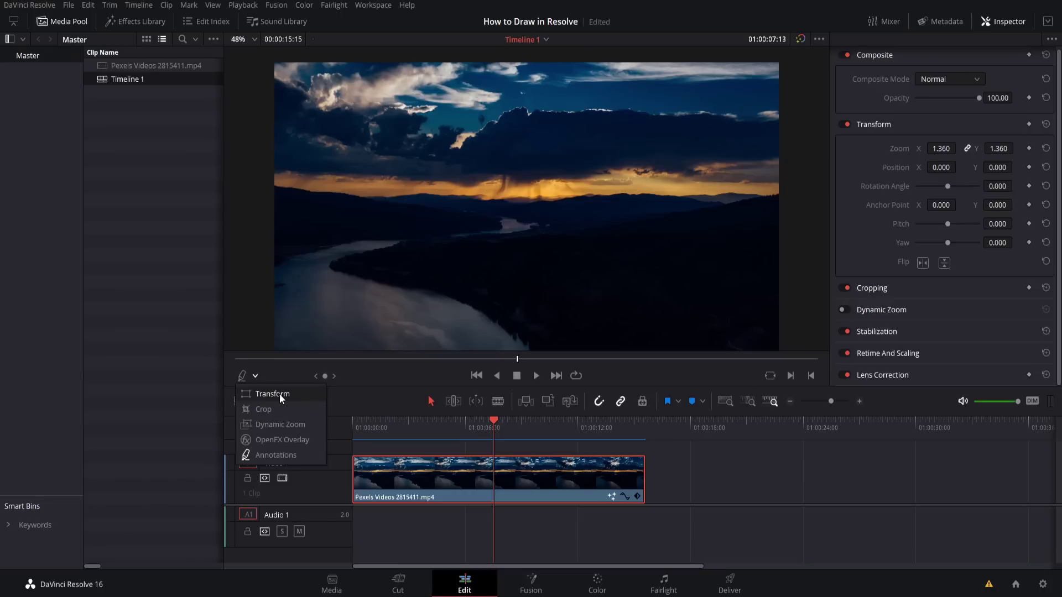
click(303, 457)
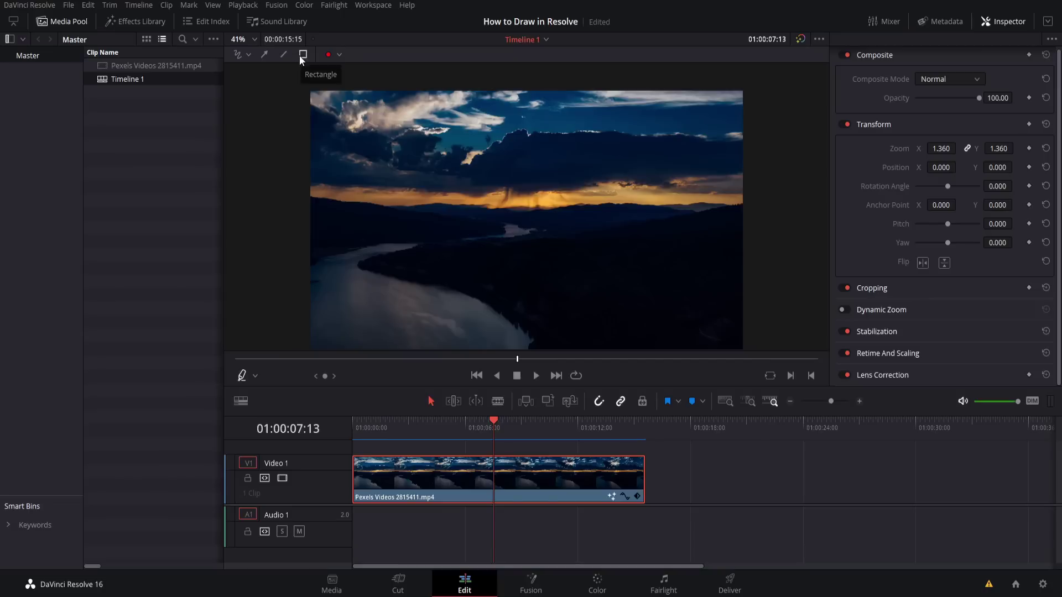
click(338, 54)
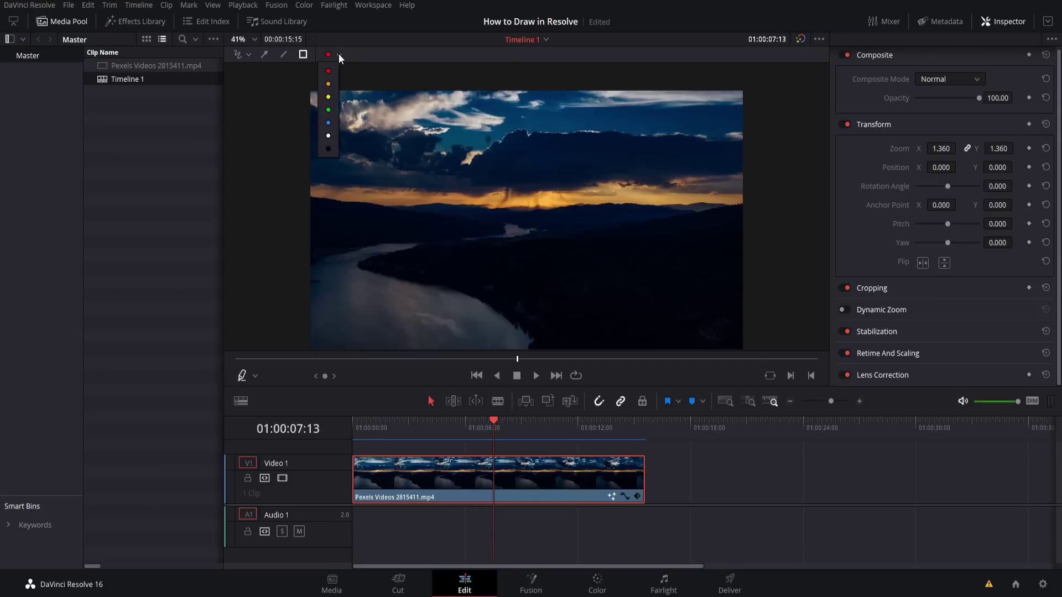
click(338, 54)
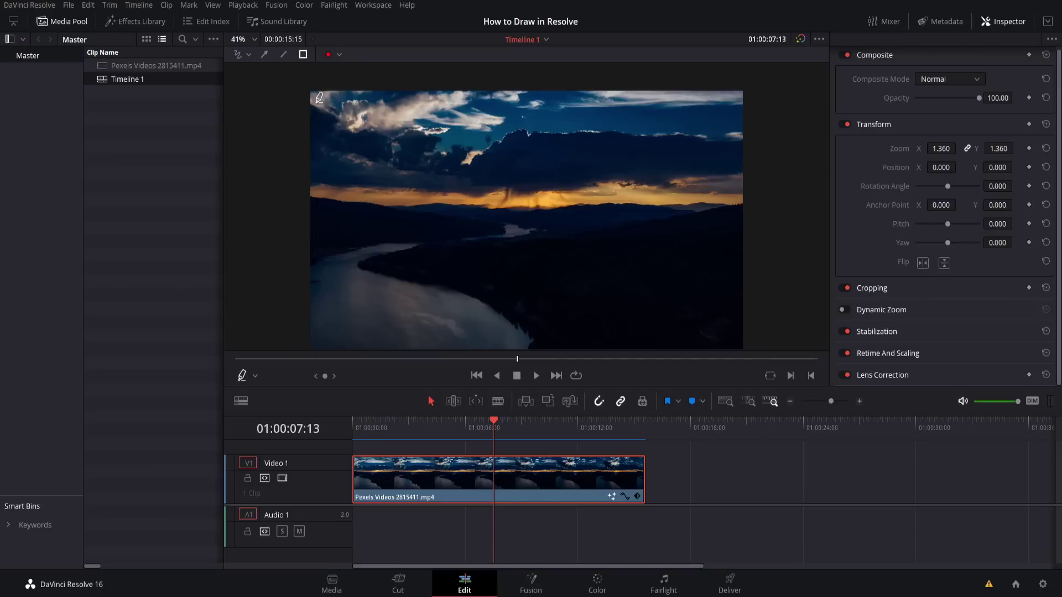
click(340, 54)
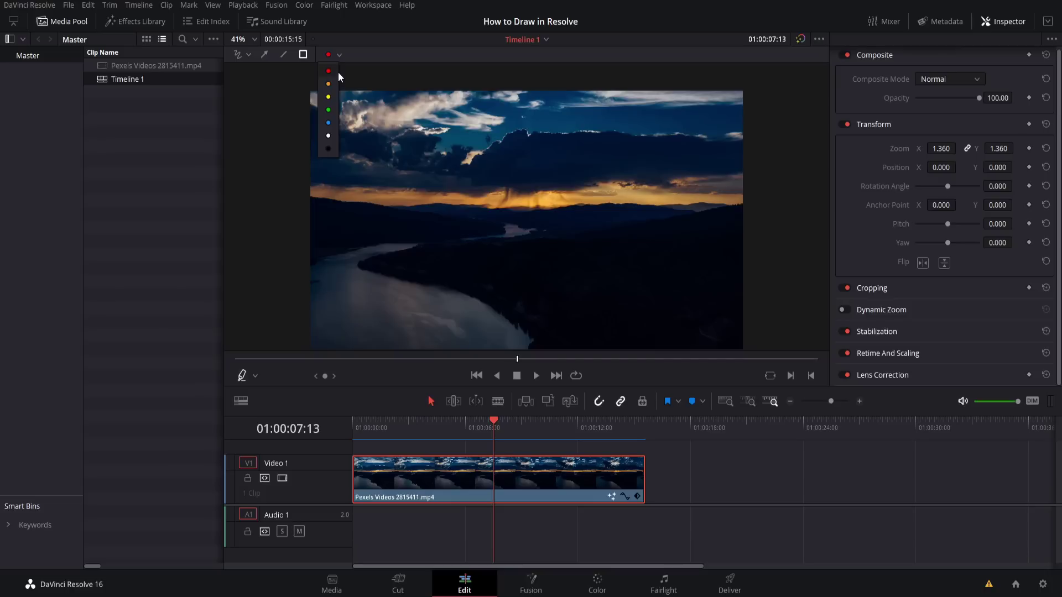
click(334, 110)
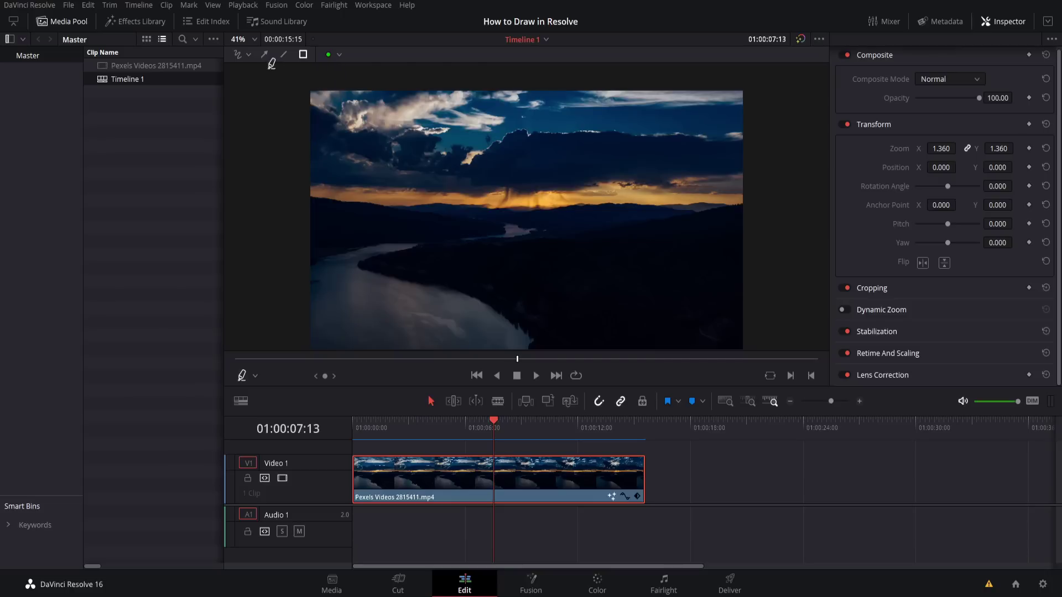
Step: Draw a green freehand spiral over the middle of the frame at 01:00:07:13, leaving the clip deselected
click(238, 56)
scroll(498, 172, down, 1)
mouse_move(454, 145)
mouse_down()
mouse_move(468, 132)
mouse_move(553, 241)
mouse_move(460, 161)
mouse_move(512, 213)
mouse_move(475, 215)
mouse_up()
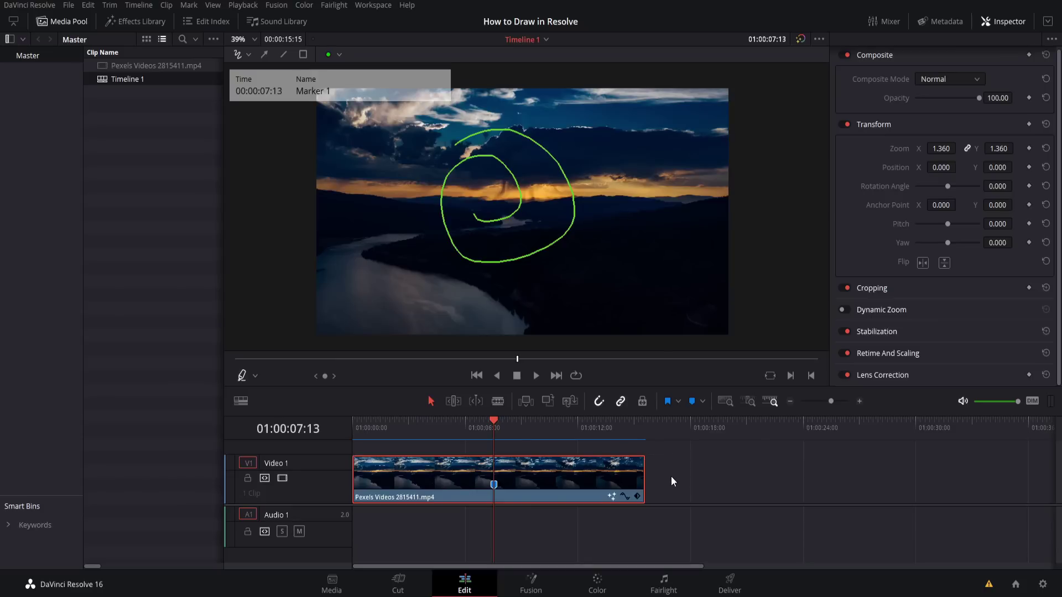
mouse_move(572, 487)
mouse_down()
mouse_move(542, 470)
mouse_move(609, 470)
mouse_move(537, 471)
mouse_up()
click(695, 476)
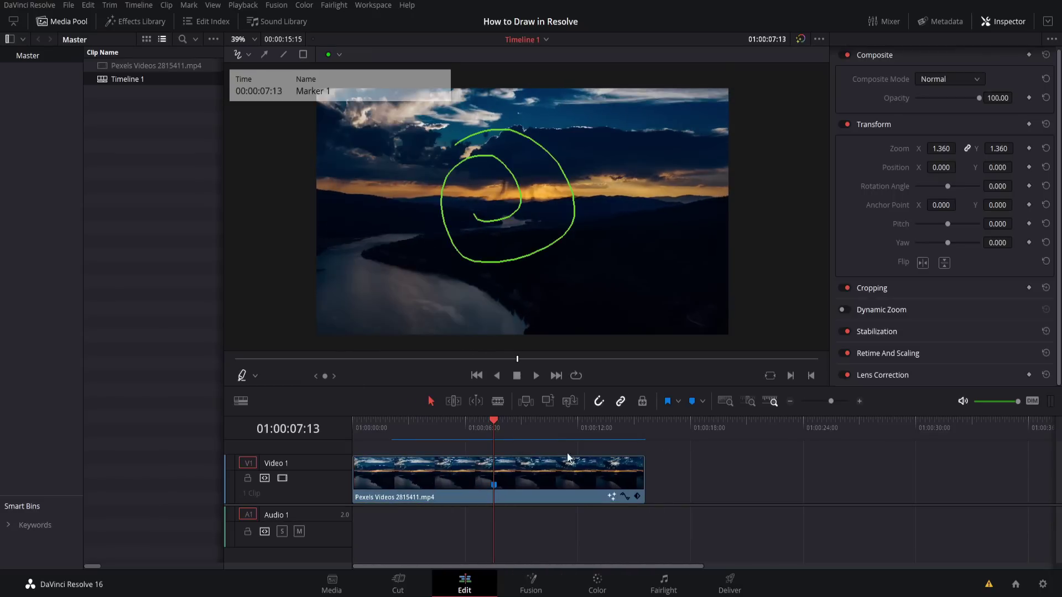
Step: At 01:00:09:07, trace the river's edge with an orange freehand line from the bottom of the picture up to the horizon
click(527, 426)
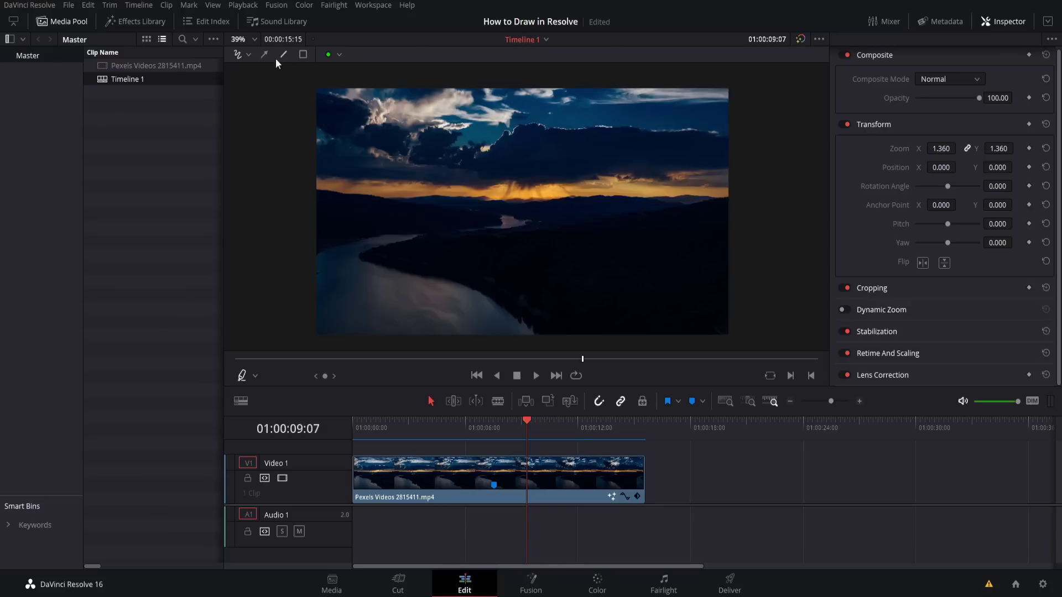
click(328, 54)
mouse_move(538, 335)
mouse_down()
mouse_move(481, 288)
mouse_move(374, 259)
mouse_move(387, 236)
mouse_move(456, 225)
mouse_move(433, 181)
mouse_up()
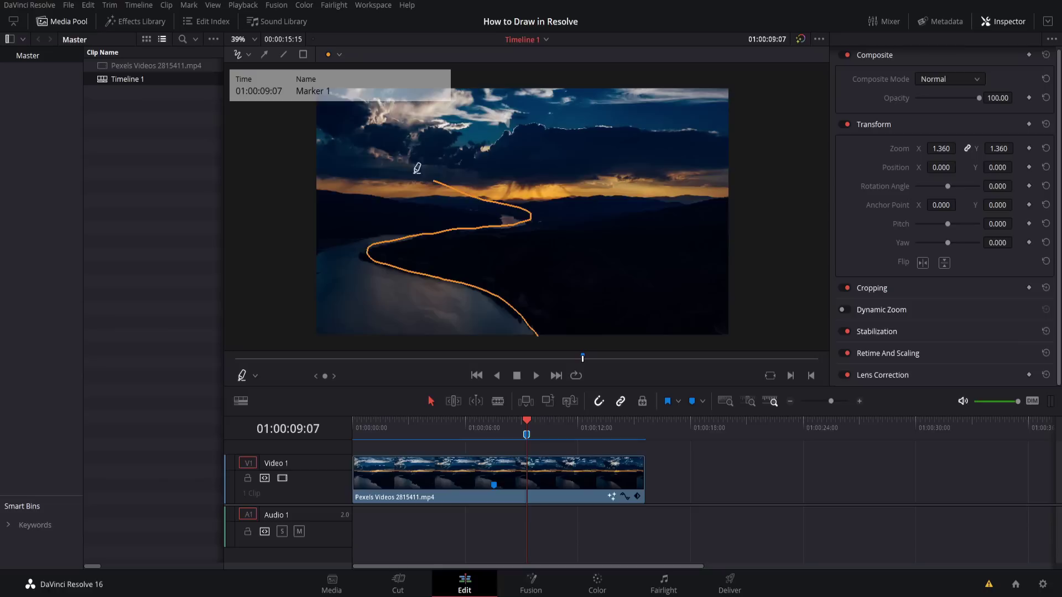
Step: Rename the timeline marker at 01:00:09:07 as River Note and set its color to purple
double_click(526, 434)
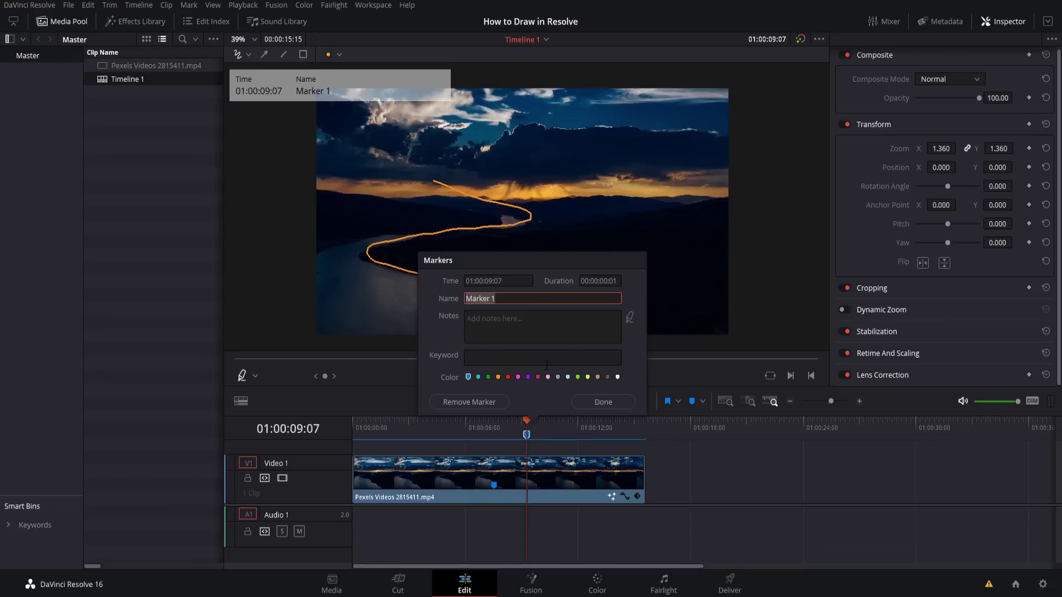
text(River Note)
click(544, 330)
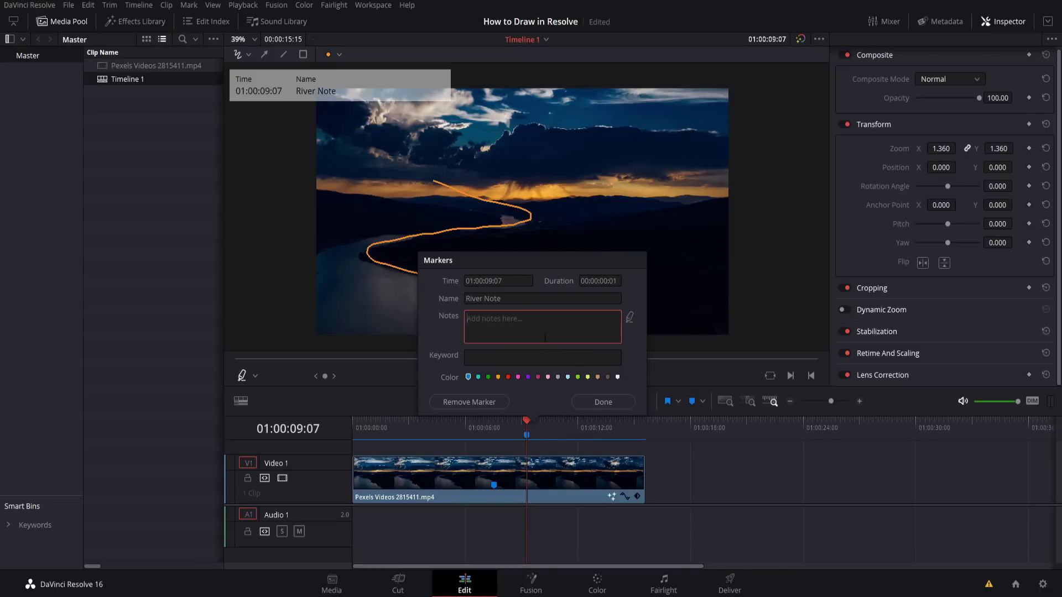
click(528, 377)
click(599, 399)
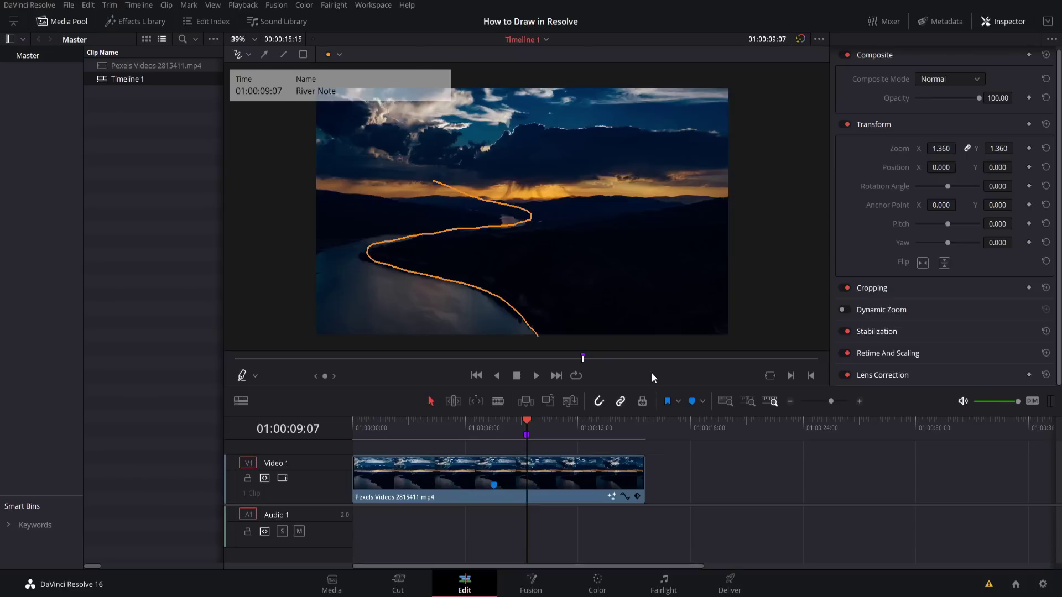
Step: Step back and forth between the River Note marker frame and the frame before it to compare how the annotation displays
key(Left)
key(Right)
key(Left)
key(Right)
key(Left)
key(Right)
key(Left)
key(Right)
key(Left)
key(Right)
key(Left)
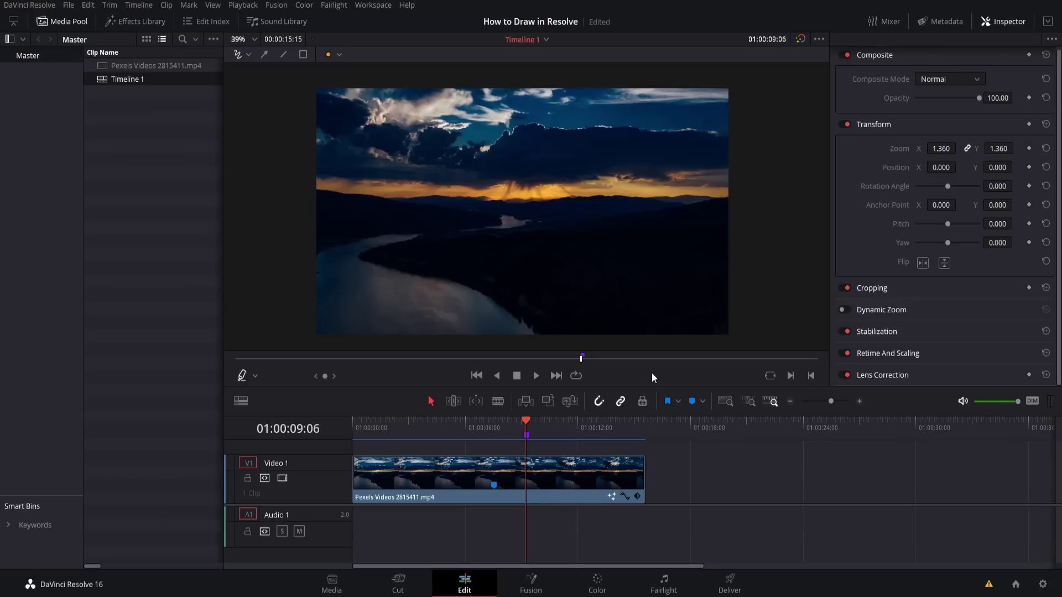
key(Right)
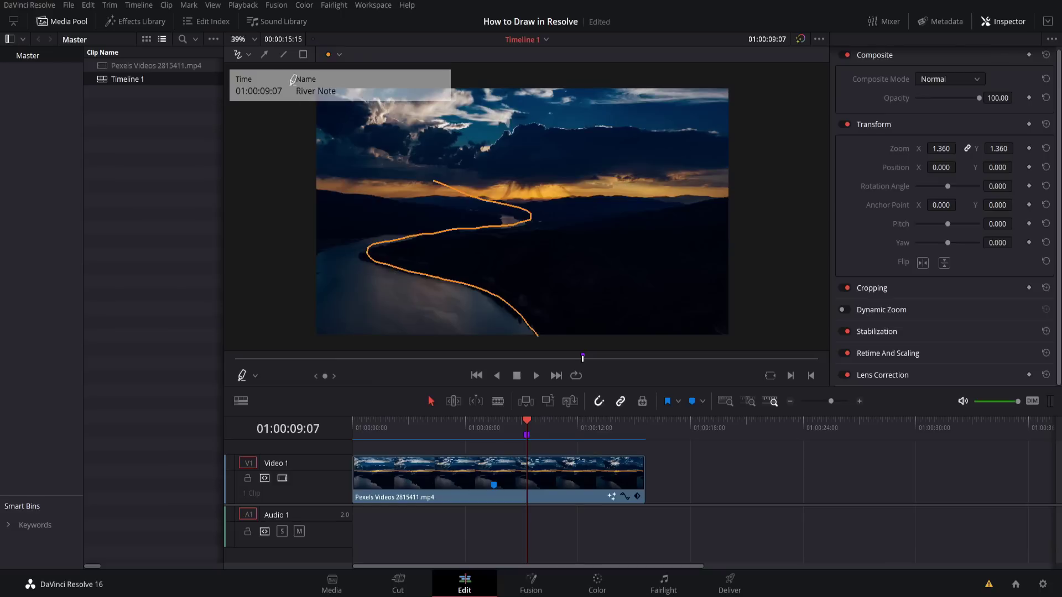
Step: Annotate the River Note frame with an orange arrow pointing at the upper river bend, a long diagonal line and a rectangle around the clouds
click(264, 54)
mouse_move(596, 287)
mouse_down()
mouse_move(582, 221)
mouse_move(503, 214)
mouse_move(539, 246)
mouse_move(485, 246)
mouse_move(526, 211)
mouse_move(525, 231)
mouse_up()
click(283, 54)
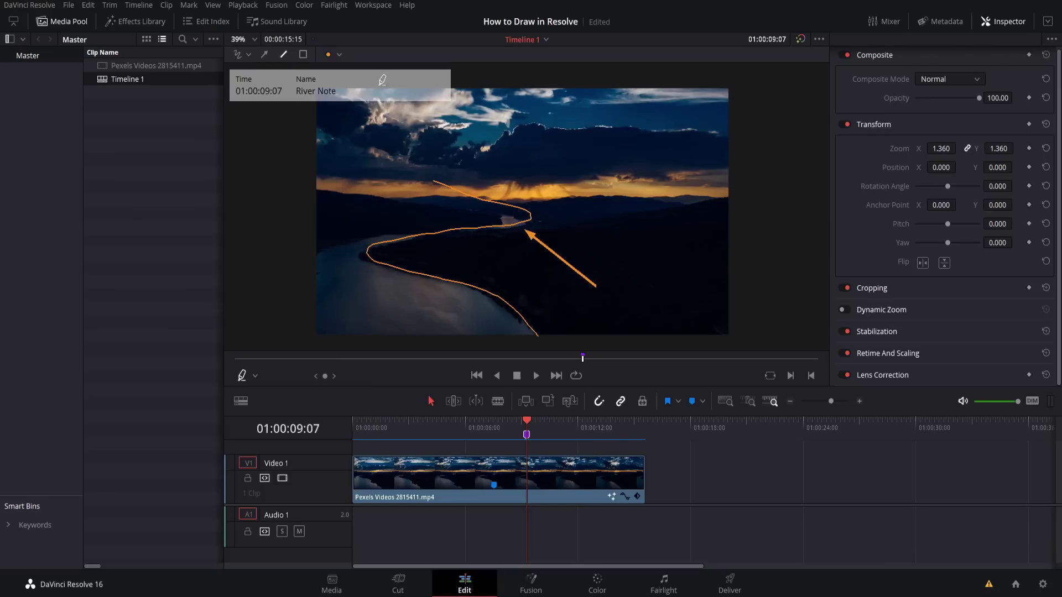
mouse_move(595, 89)
mouse_down()
mouse_move(681, 262)
mouse_move(686, 337)
mouse_up()
click(303, 54)
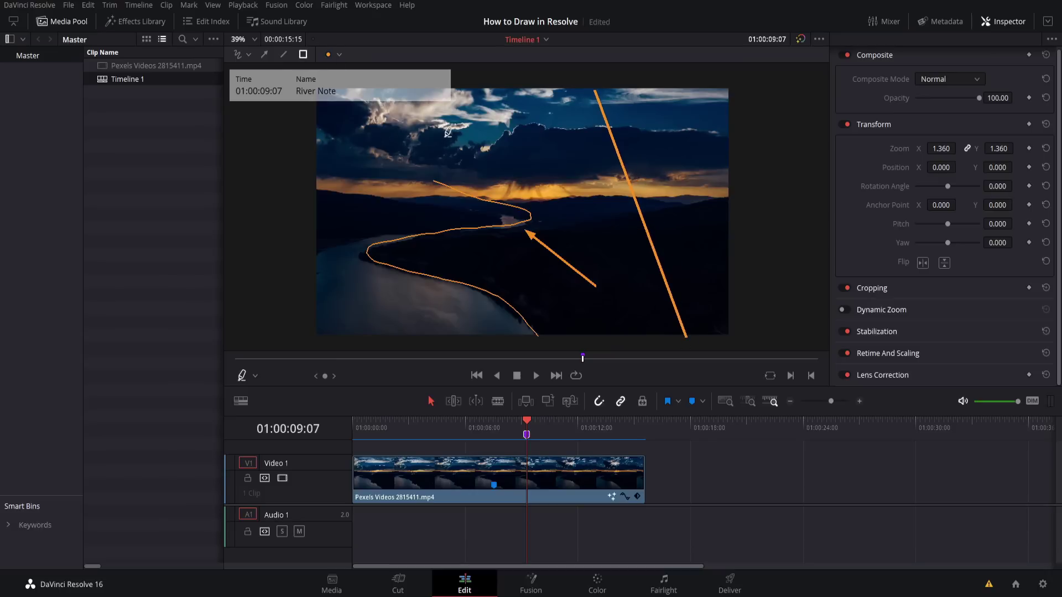
mouse_move(443, 117)
mouse_down()
mouse_move(537, 182)
mouse_move(596, 187)
mouse_up()
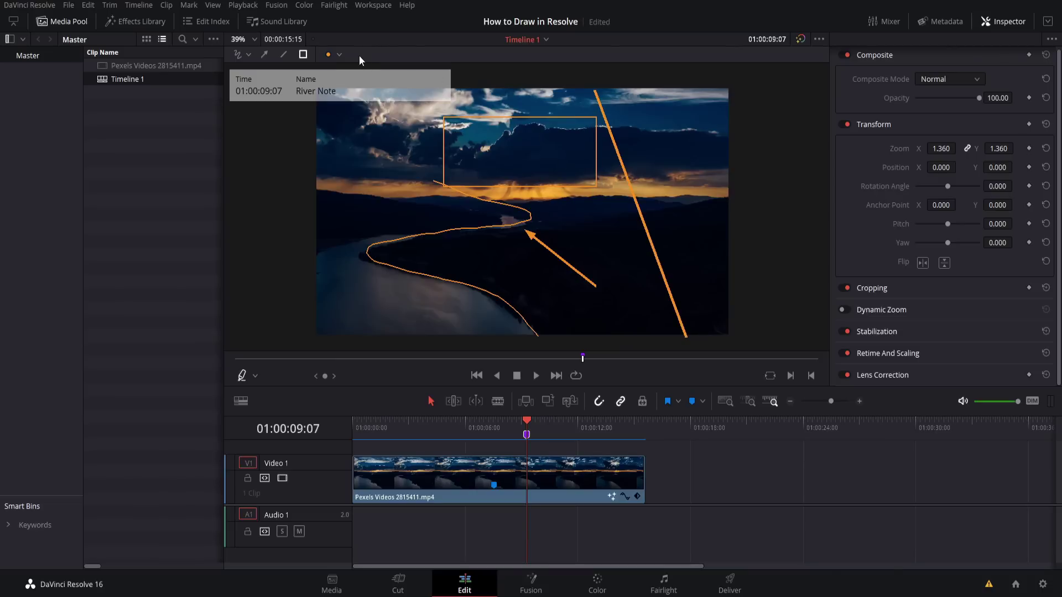
Step: Recolor the long diagonal annotation line white
click(340, 55)
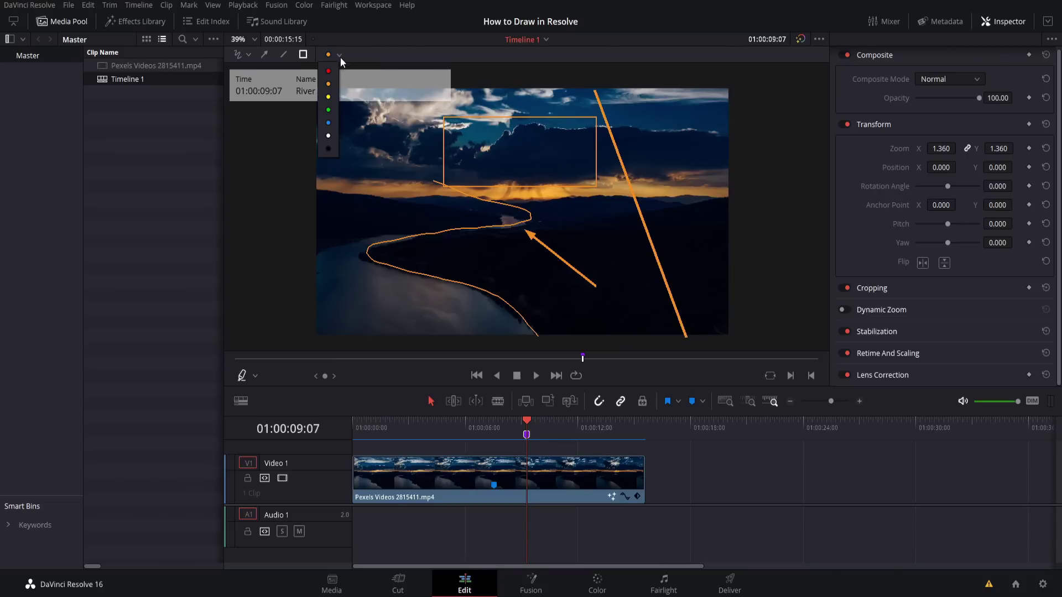
click(328, 136)
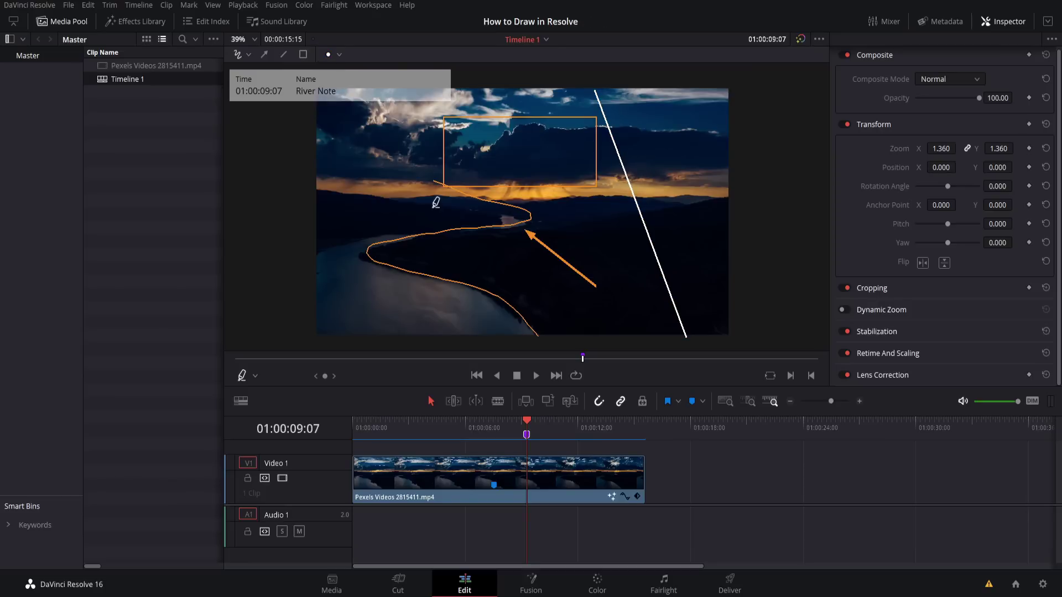
Step: Give the traced river line the thickest stroke and draw a white g-shaped freehand stroke over the sky beside the rectangle
click(247, 55)
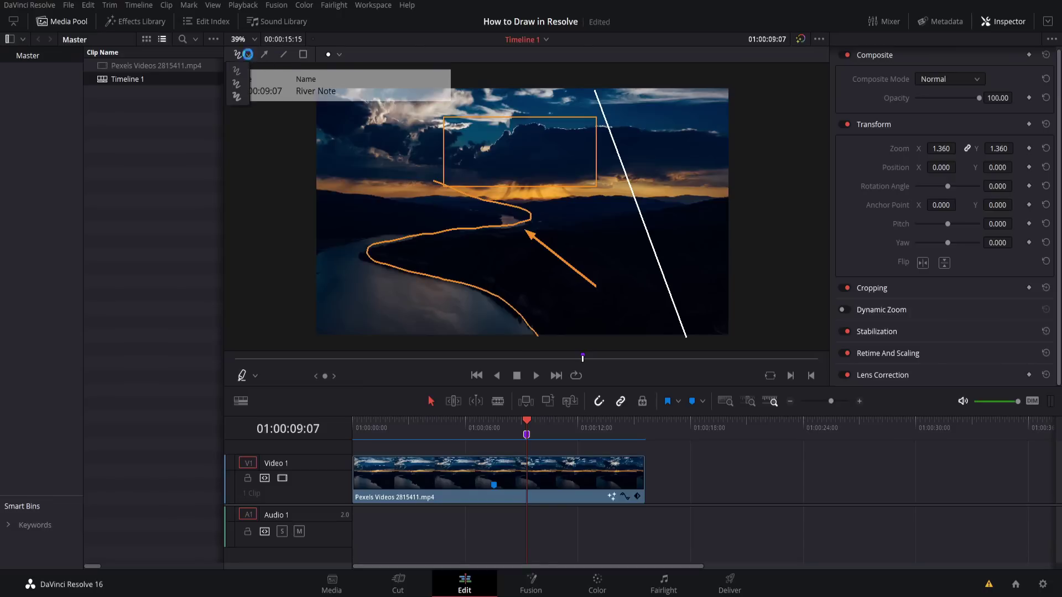
click(244, 98)
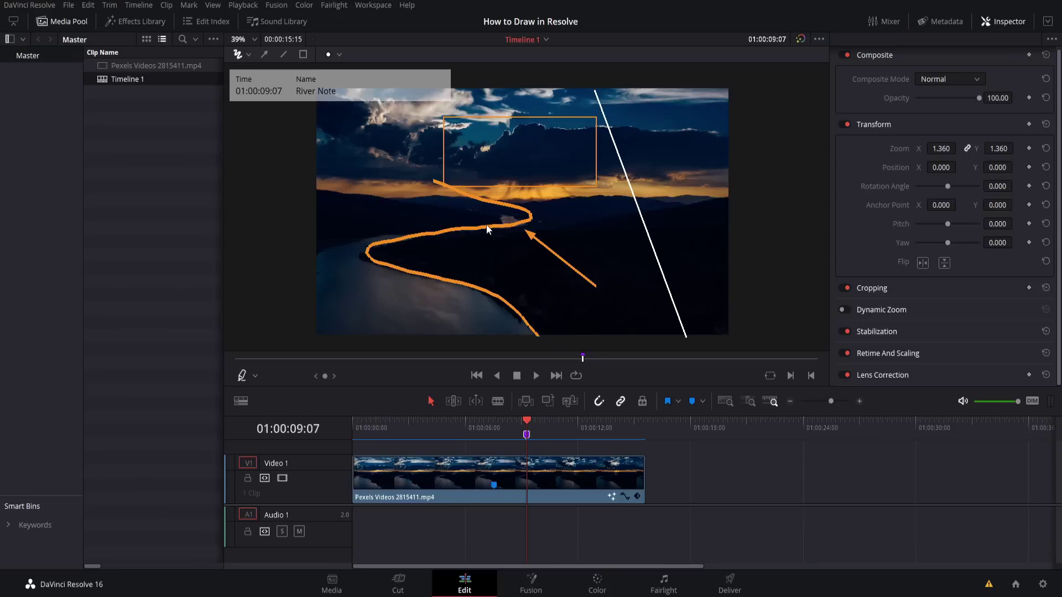
mouse_move(351, 142)
mouse_down()
mouse_move(392, 145)
mouse_move(360, 170)
mouse_move(397, 177)
mouse_up()
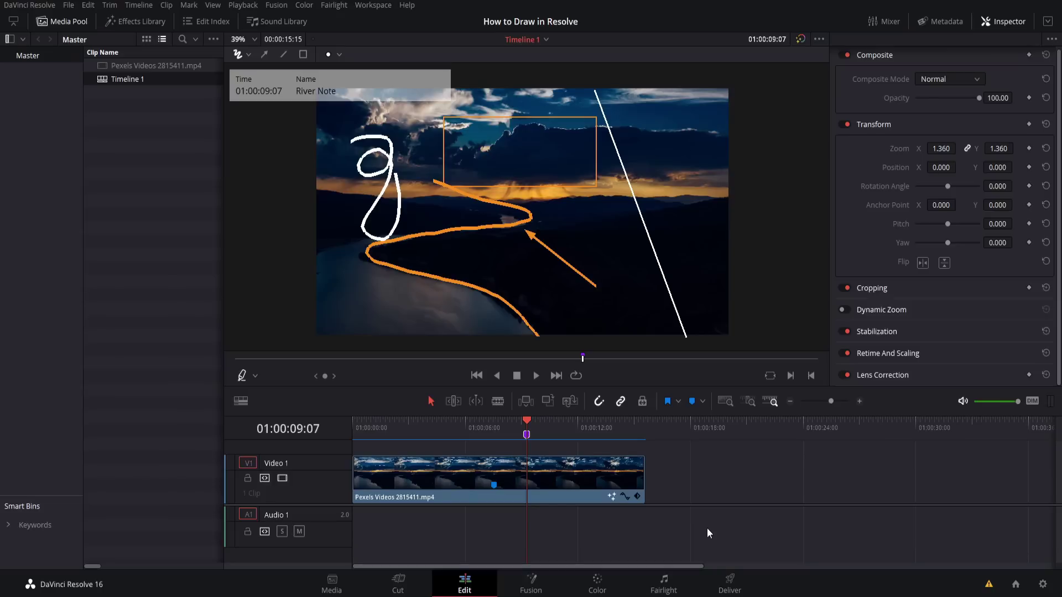
Step: Open the timeline clip in Fusion at the 01:00:07:13 marker and insert a Paint node after MediaIn1
key(shift+Up)
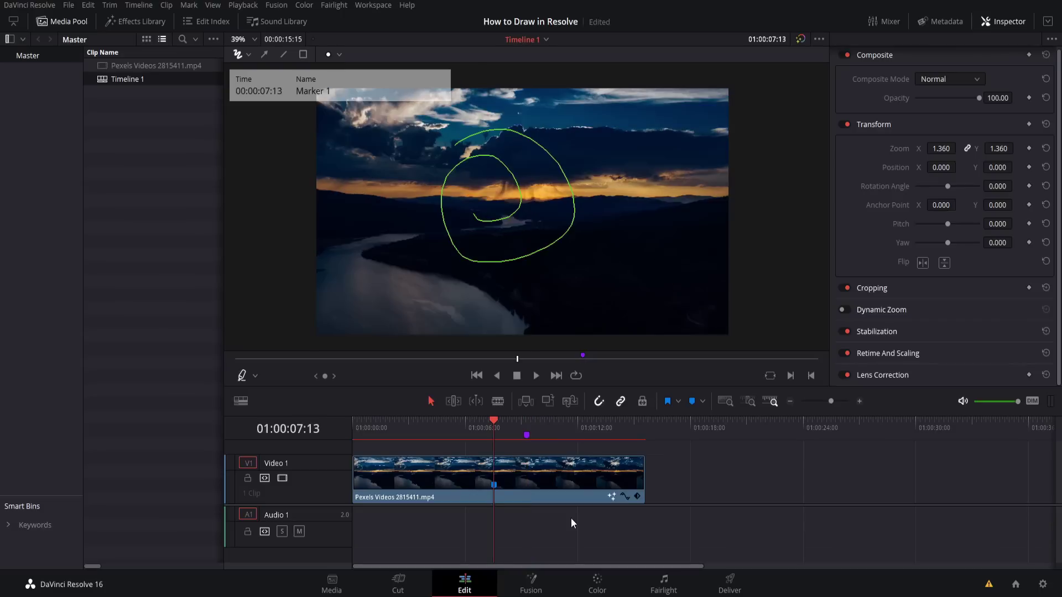
click(556, 477)
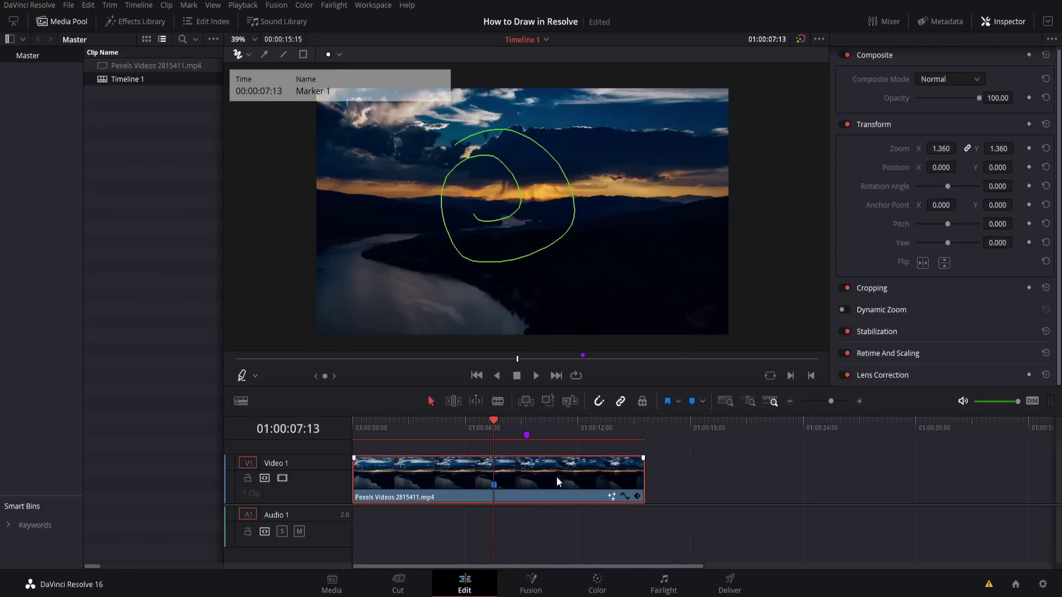
click(531, 583)
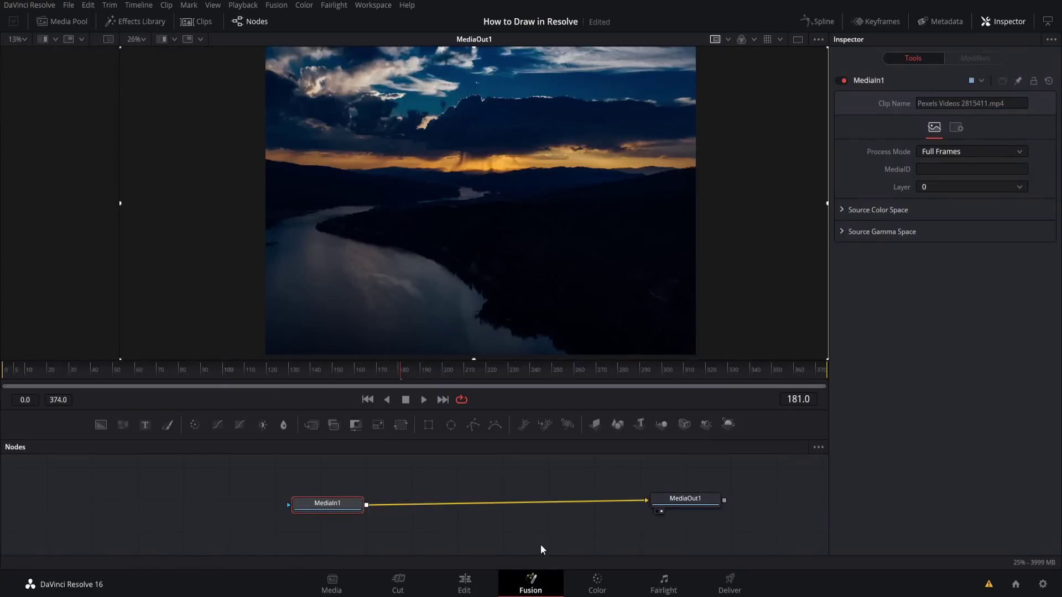
drag(541, 549, 323, 529)
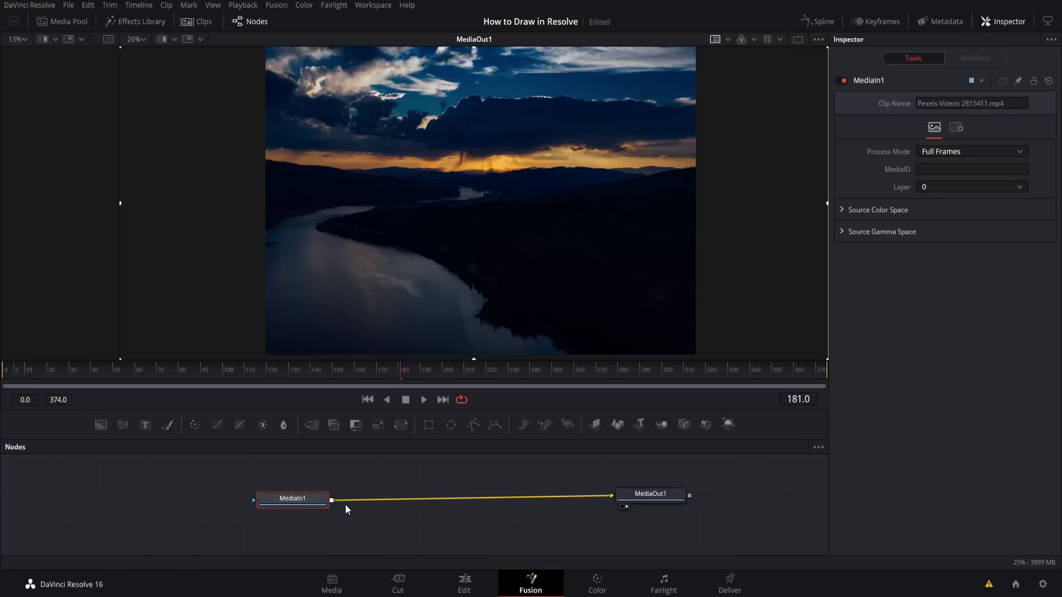
mouse_move(311, 508)
mouse_down()
mouse_move(313, 519)
mouse_move(209, 457)
mouse_move(327, 515)
mouse_up()
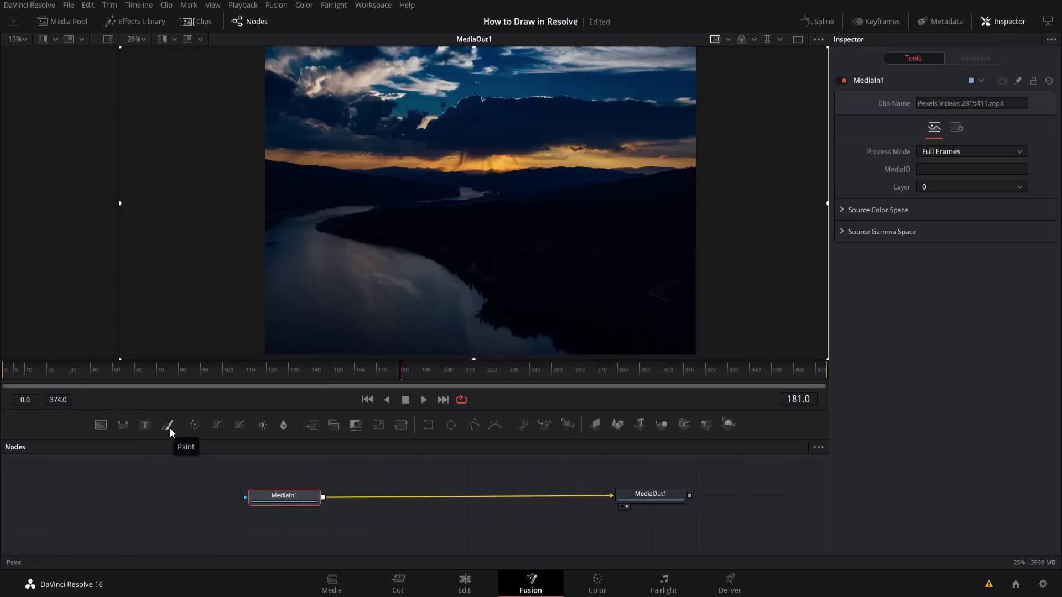
click(169, 426)
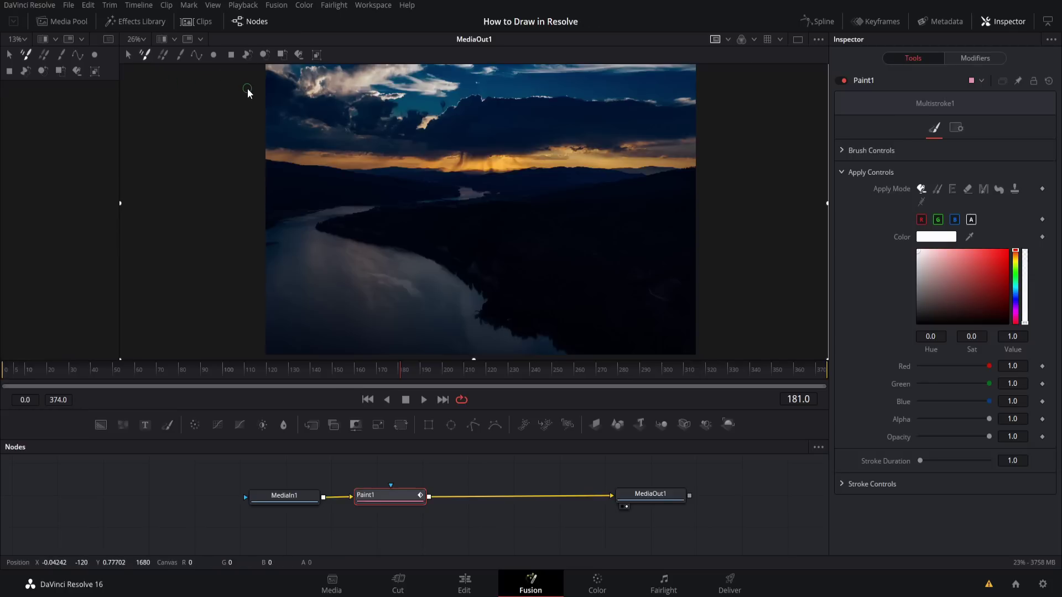
Step: Show the Paint1 node in the viewer and paint two white freehand curves over the landscape with the Stroke tool
click(210, 100)
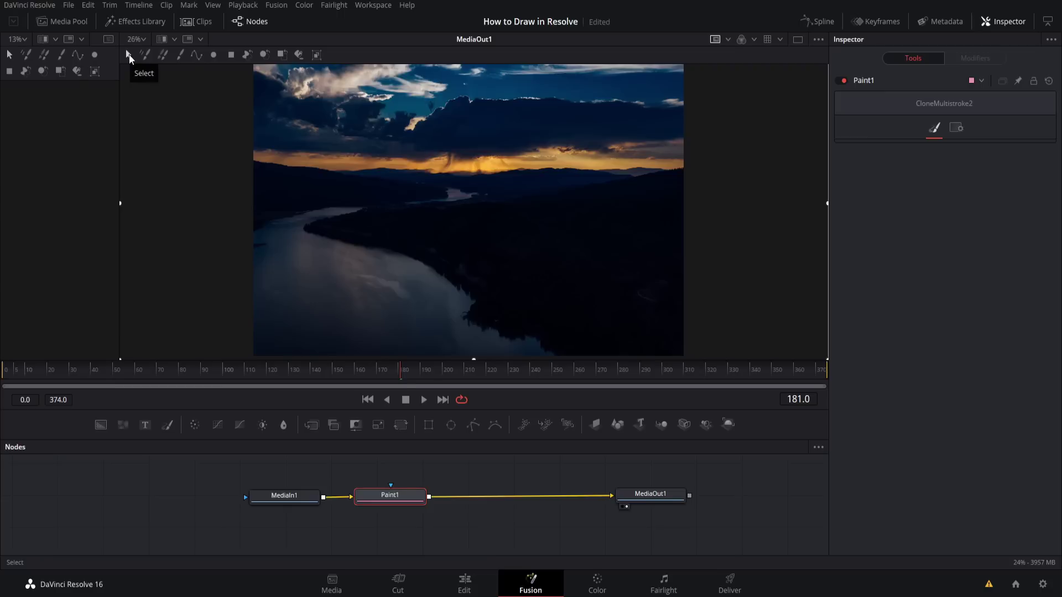
key(1)
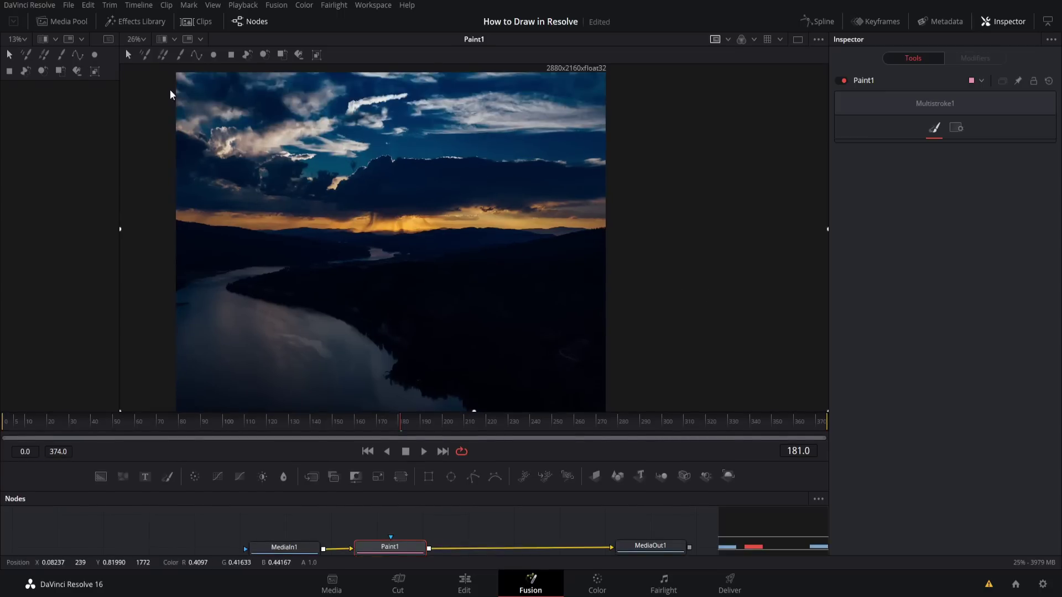
click(146, 55)
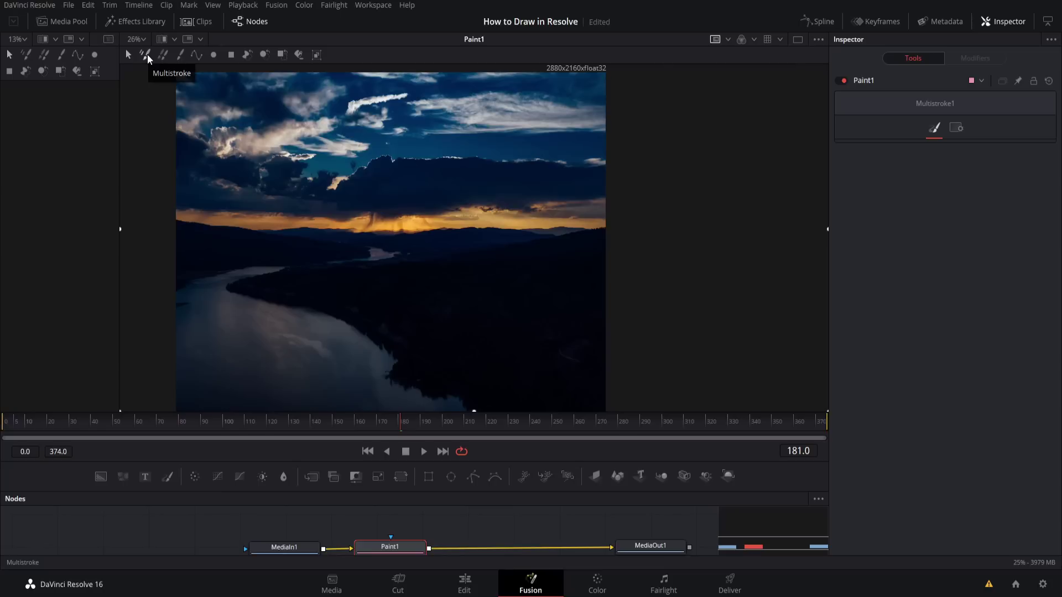
click(179, 54)
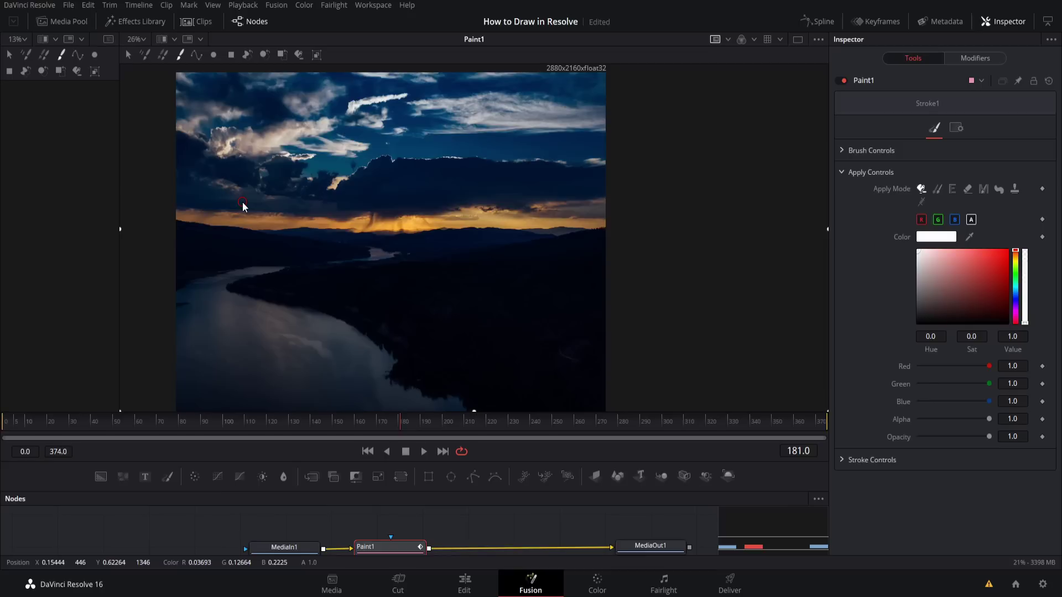
mouse_move(232, 213)
mouse_down()
mouse_move(297, 171)
mouse_move(385, 183)
mouse_move(398, 247)
mouse_move(390, 266)
mouse_move(472, 274)
mouse_move(465, 183)
mouse_move(431, 164)
mouse_move(453, 138)
mouse_move(501, 140)
mouse_move(529, 169)
mouse_move(545, 220)
mouse_move(537, 284)
mouse_up()
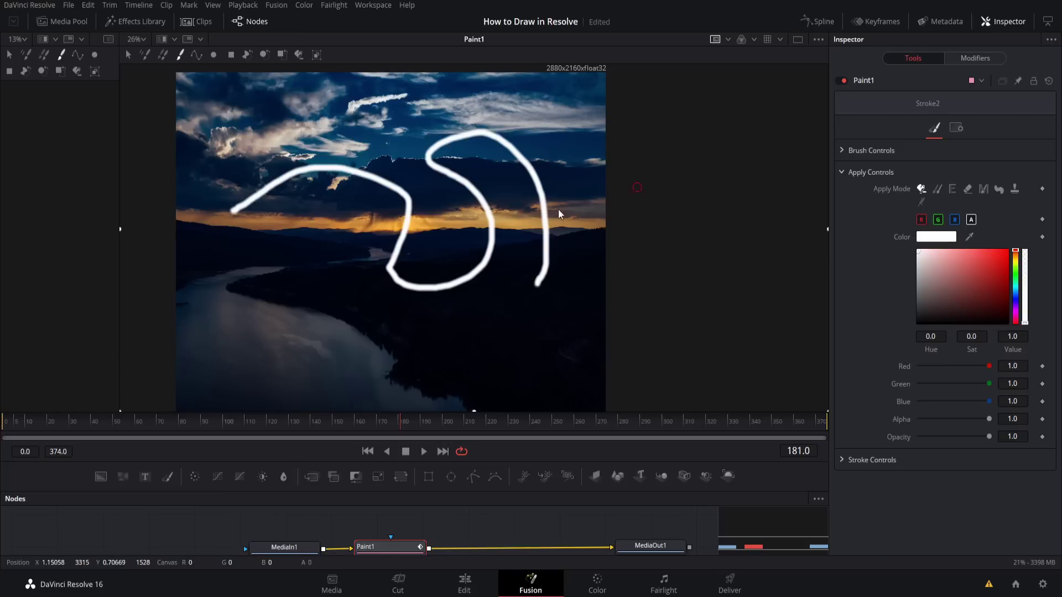
mouse_move(291, 298)
mouse_down()
mouse_move(482, 333)
mouse_move(509, 320)
mouse_up()
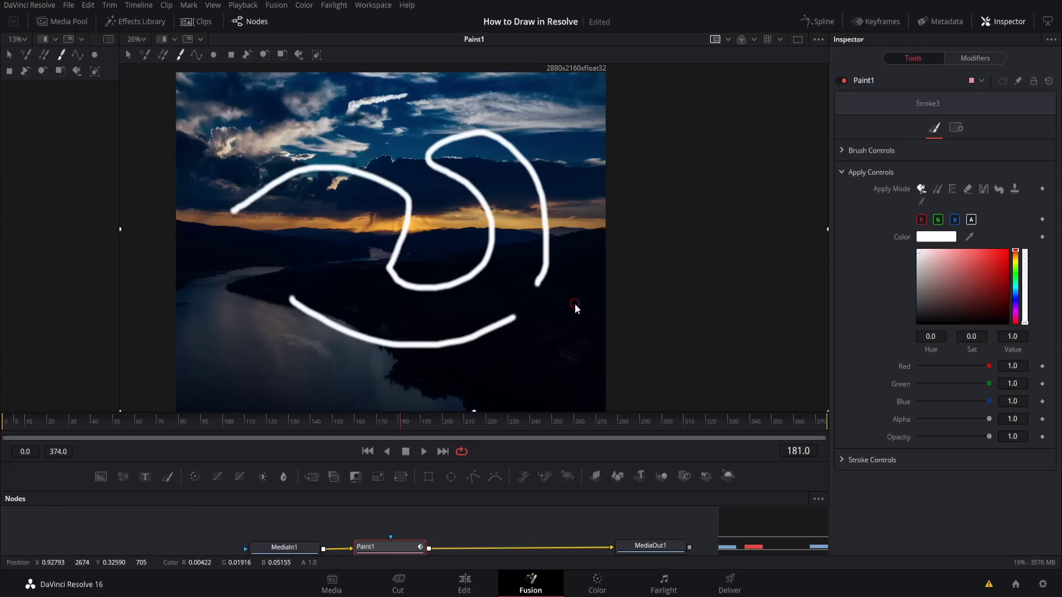
Step: Paint a nearly horizontal white stroke across the upper sky, and move the large S-shaped white stroke slightly left
click(980, 58)
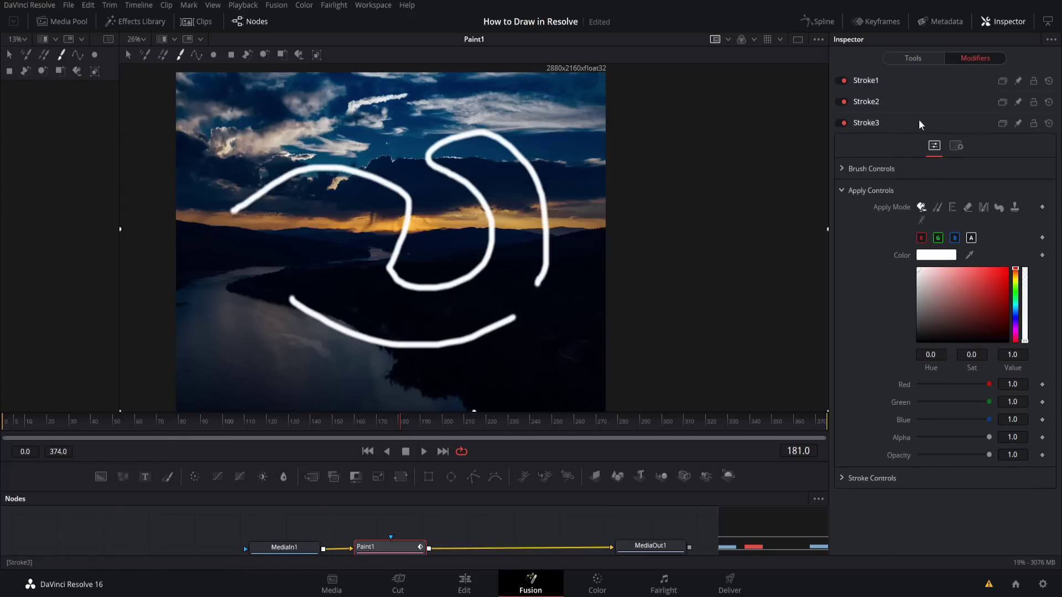
drag(468, 104, 331, 110)
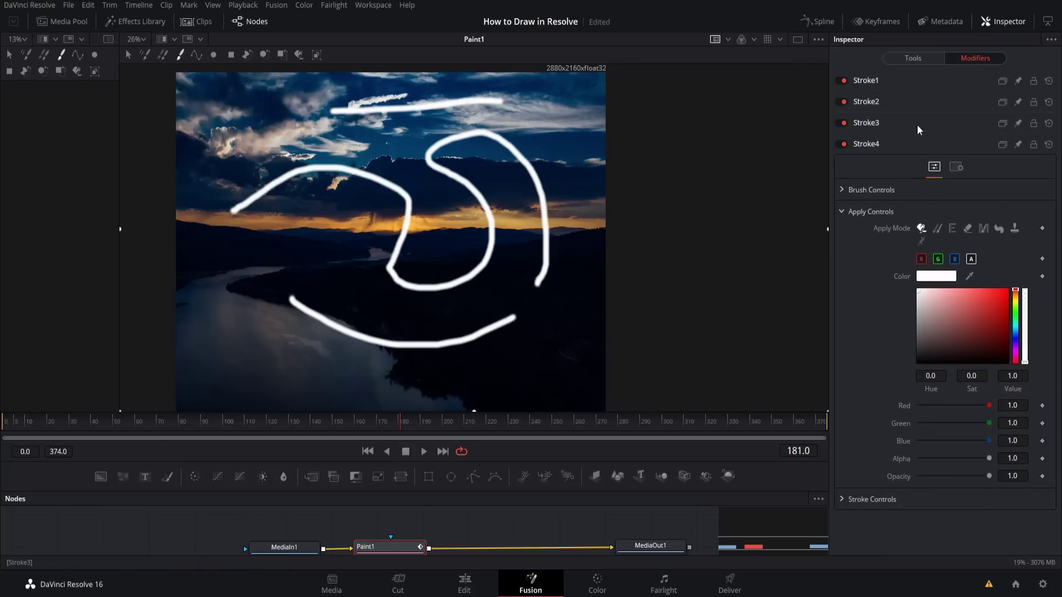
click(126, 54)
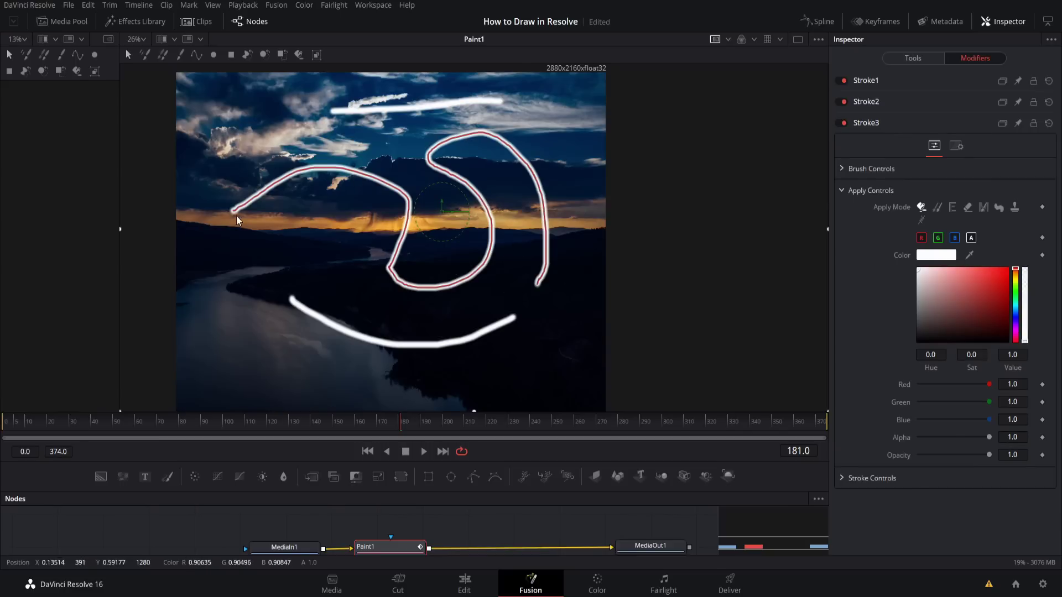
mouse_move(444, 211)
mouse_down()
mouse_move(467, 213)
mouse_move(431, 210)
mouse_move(436, 225)
mouse_move(419, 217)
mouse_move(426, 199)
mouse_move(407, 209)
mouse_up()
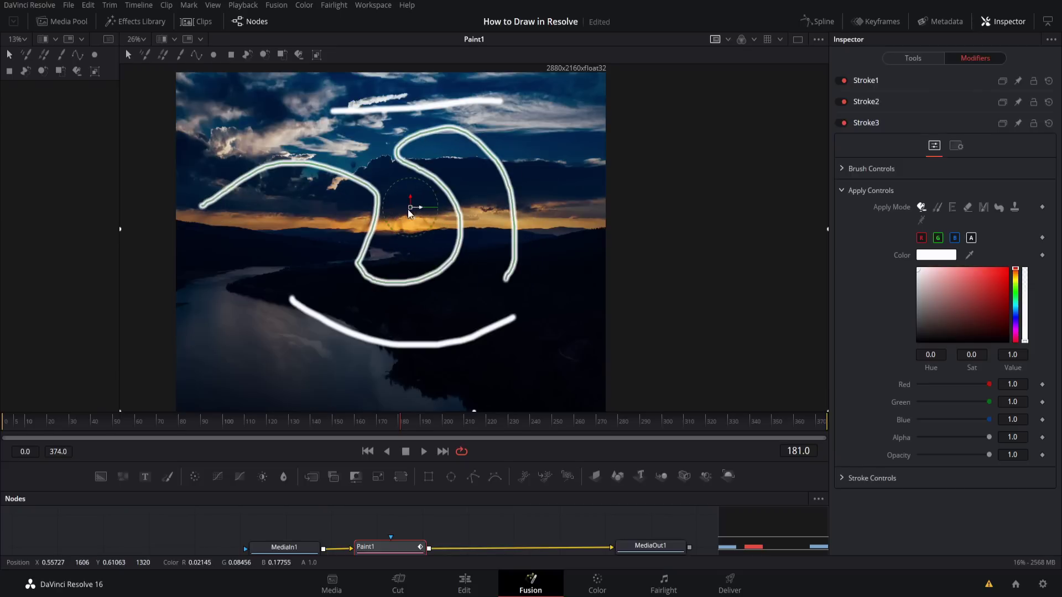
scroll(414, 531, down, 2)
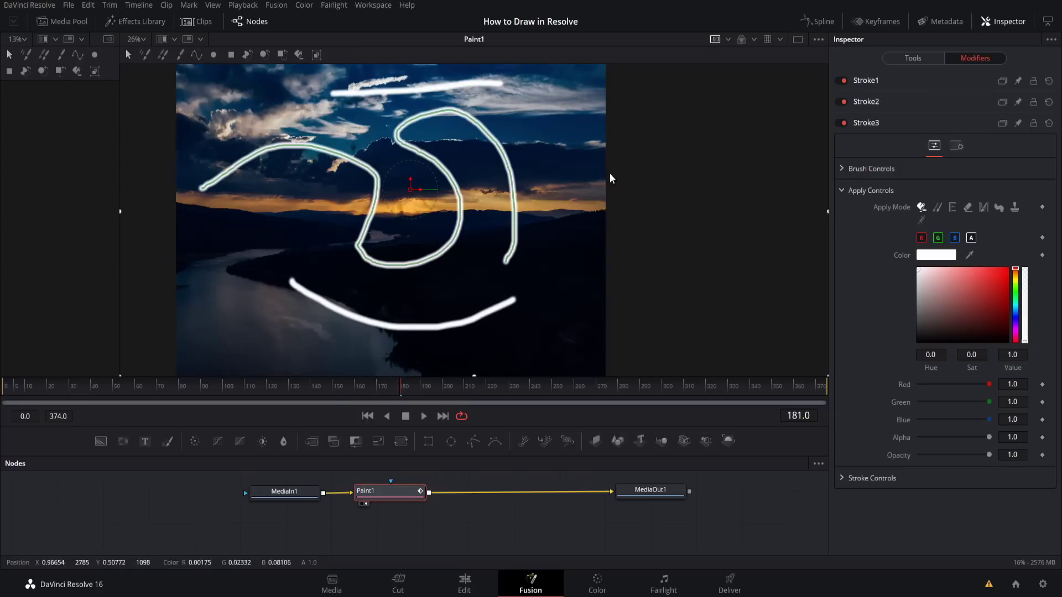
drag(536, 171, 574, 175)
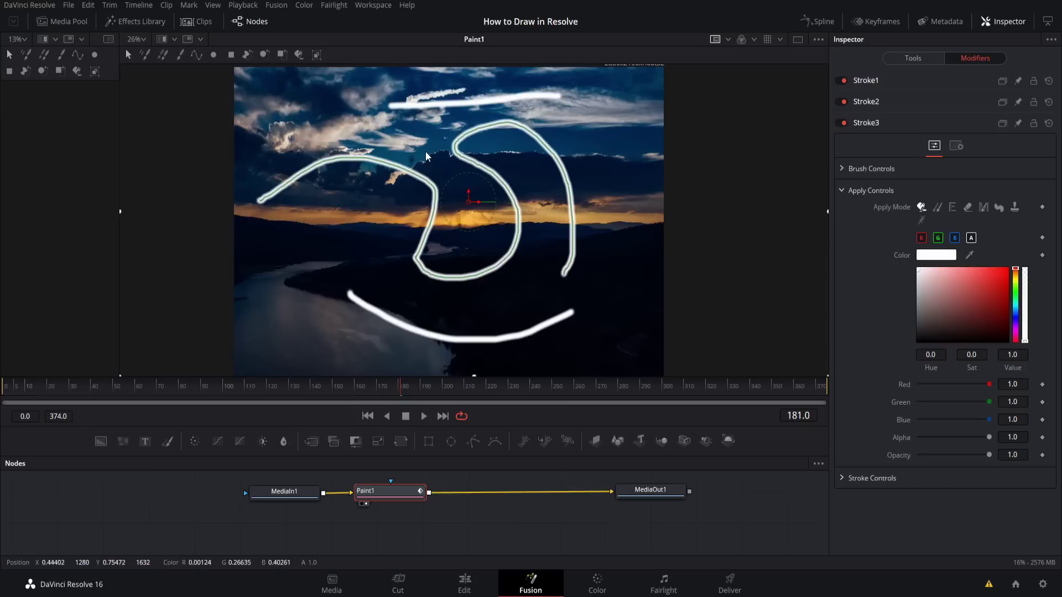
Step: Give the horizontal sky stroke (Stroke3) the hard circular brush shape, a size of 0.0186 and a red color
click(508, 158)
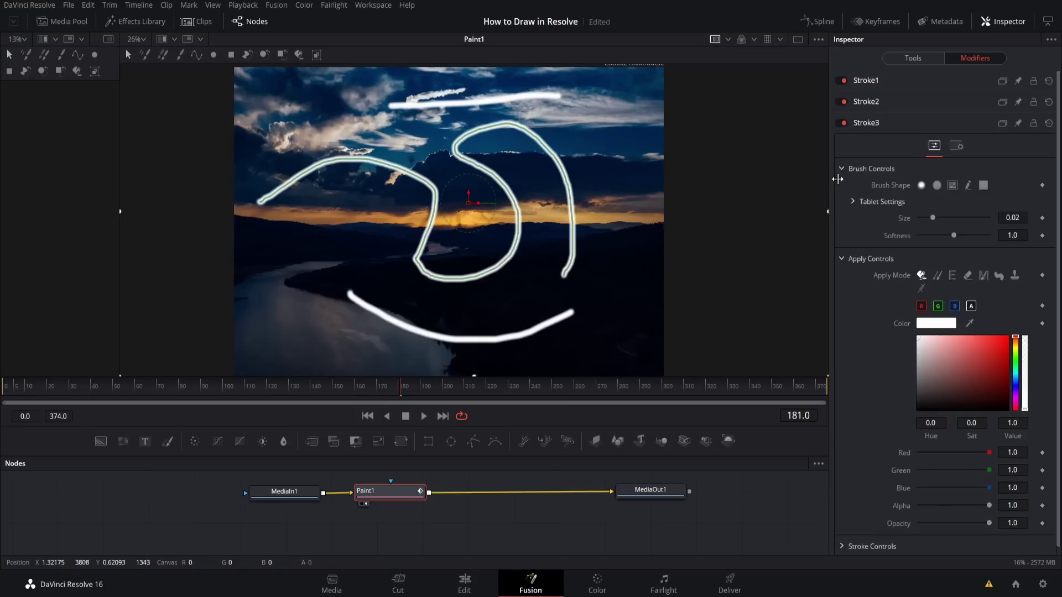
click(937, 185)
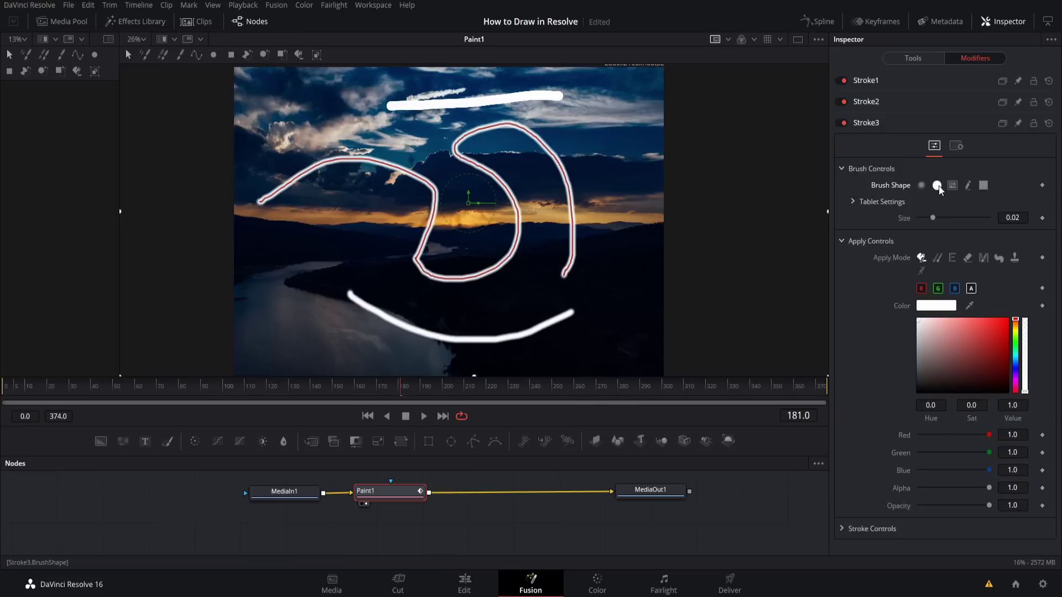
mouse_move(933, 218)
mouse_down()
mouse_move(968, 218)
mouse_move(932, 218)
mouse_up()
click(989, 336)
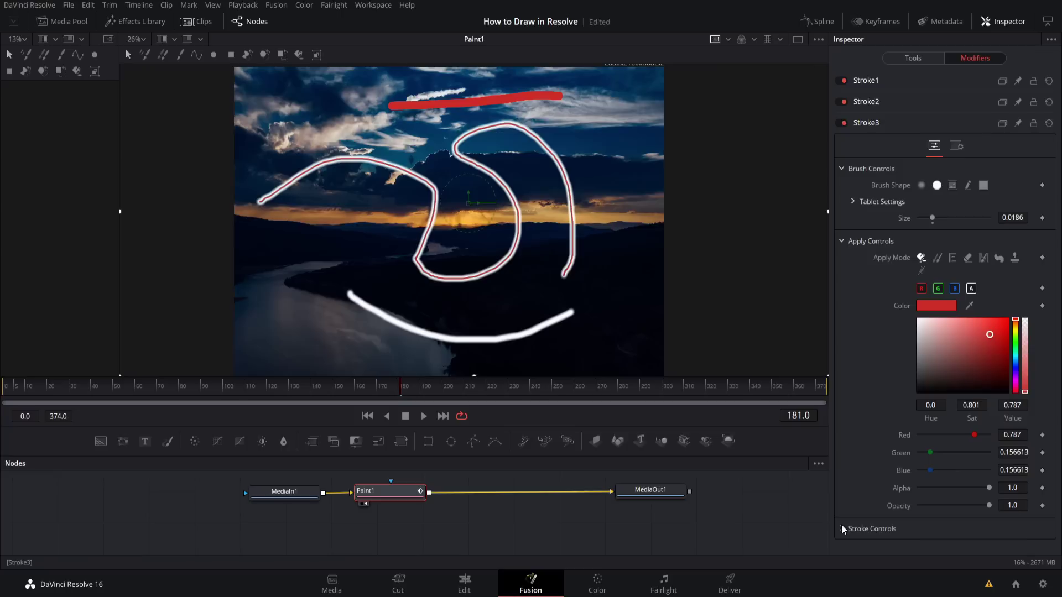
Step: Set the red stroke's animation to Limited duration with a duration of 0.5, and scrub the timeline to check it
click(857, 528)
scroll(857, 527, down, 3)
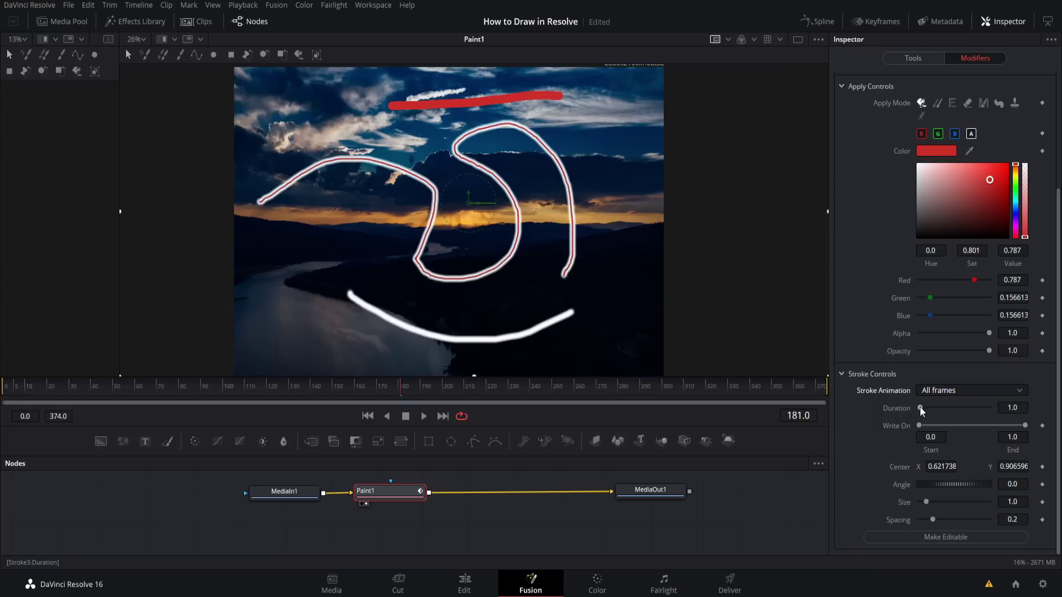
drag(920, 409, 890, 407)
click(940, 391)
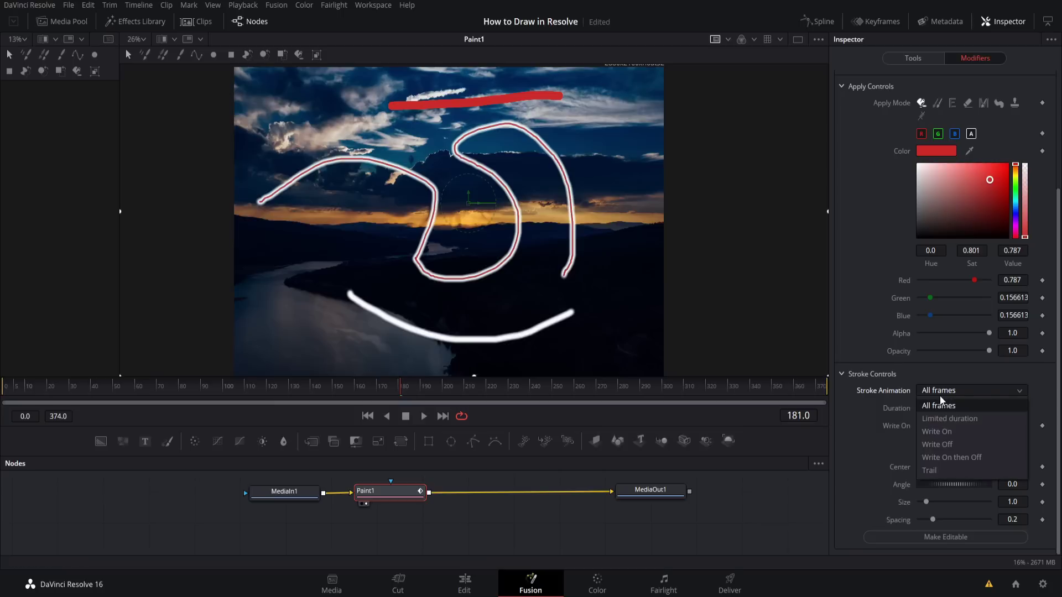
click(952, 418)
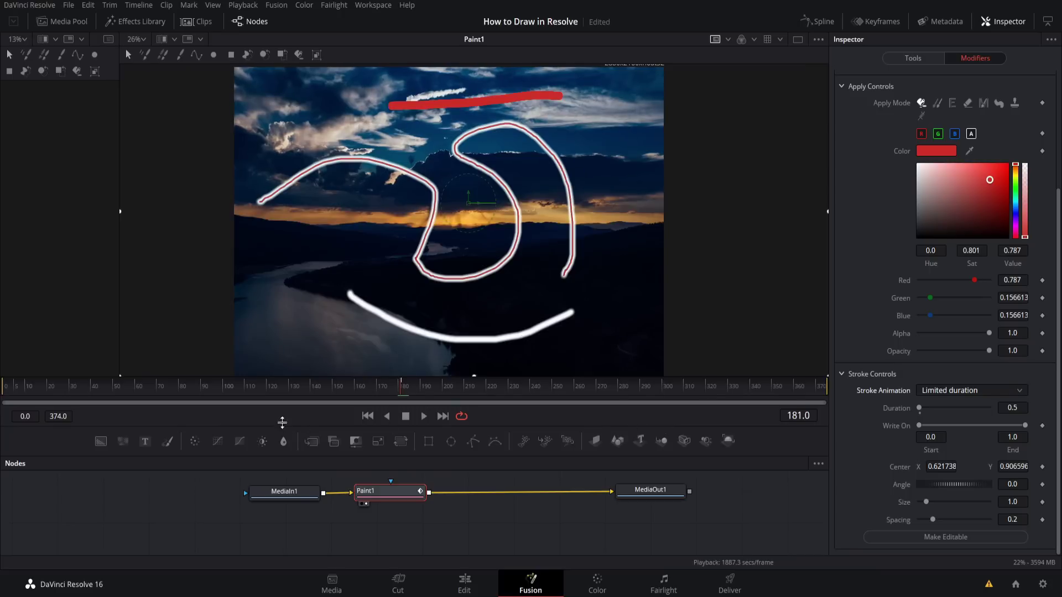
drag(166, 386, 149, 386)
drag(247, 386, 356, 386)
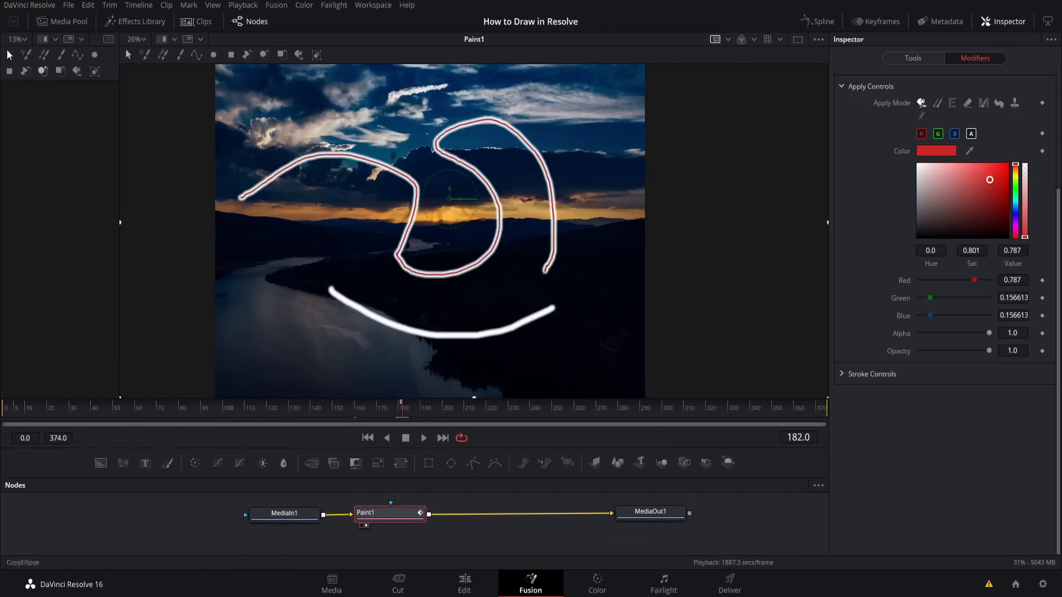
Step: With the Multistroke tool, set the color to orange and paint two freehand curves over the sky and beside the white S-shaped stroke
click(147, 56)
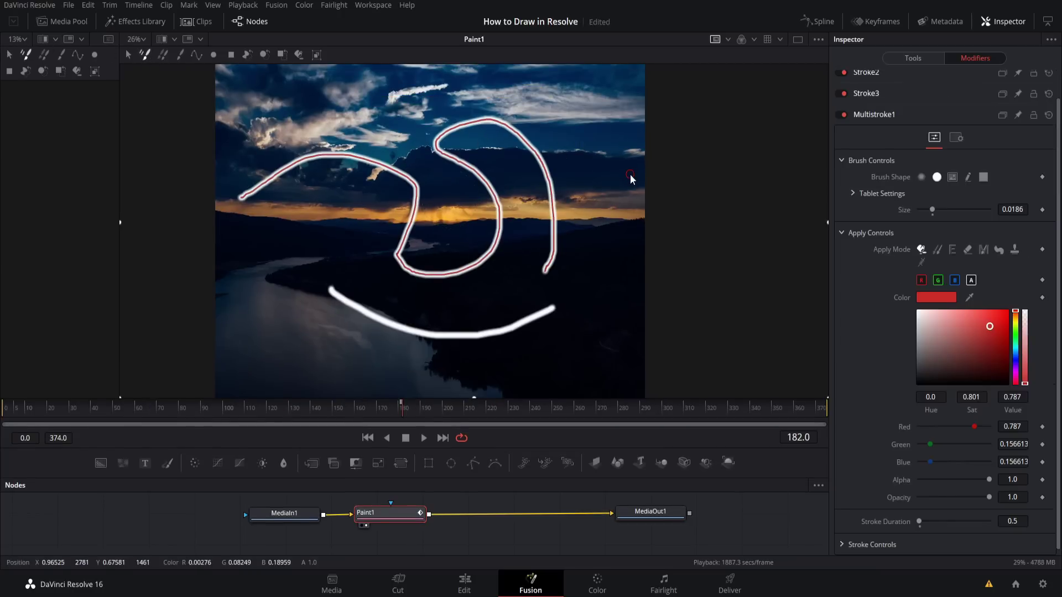
scroll(938, 116, up, 1)
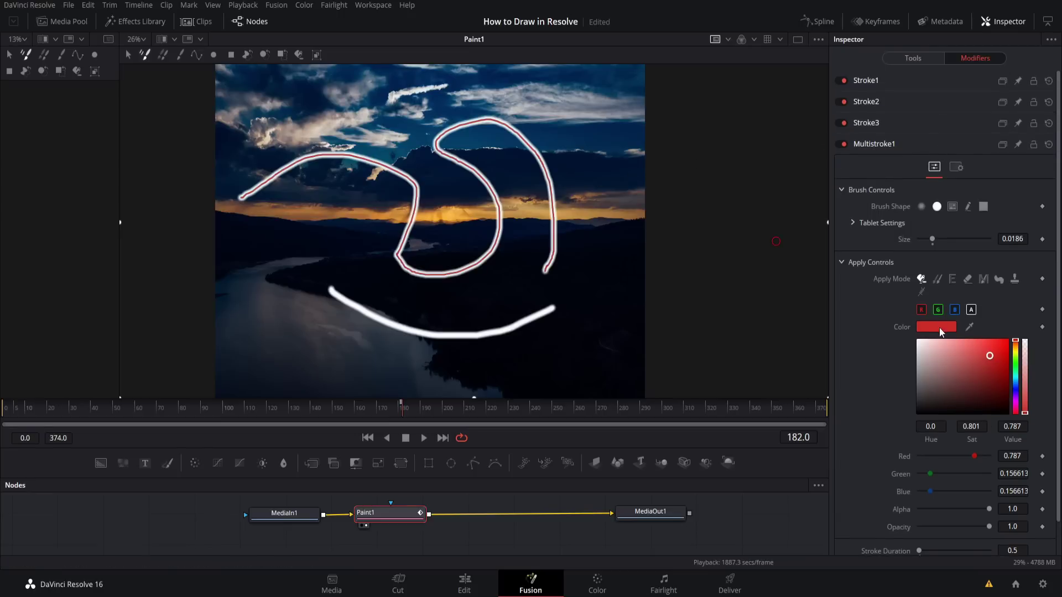
drag(1016, 359, 1004, 344)
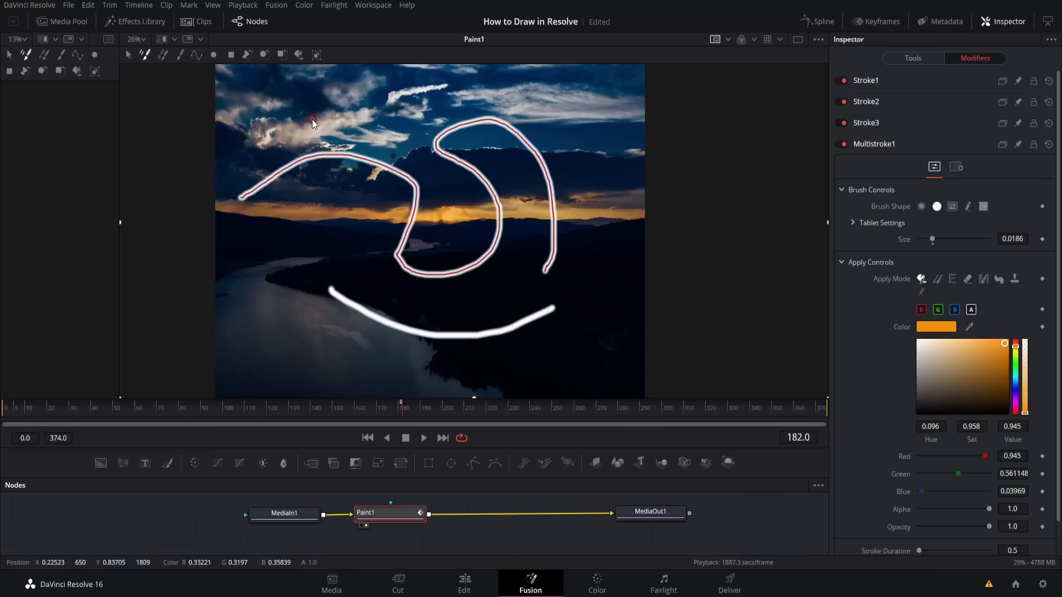
mouse_move(259, 127)
mouse_down()
mouse_move(420, 101)
mouse_move(482, 165)
mouse_up()
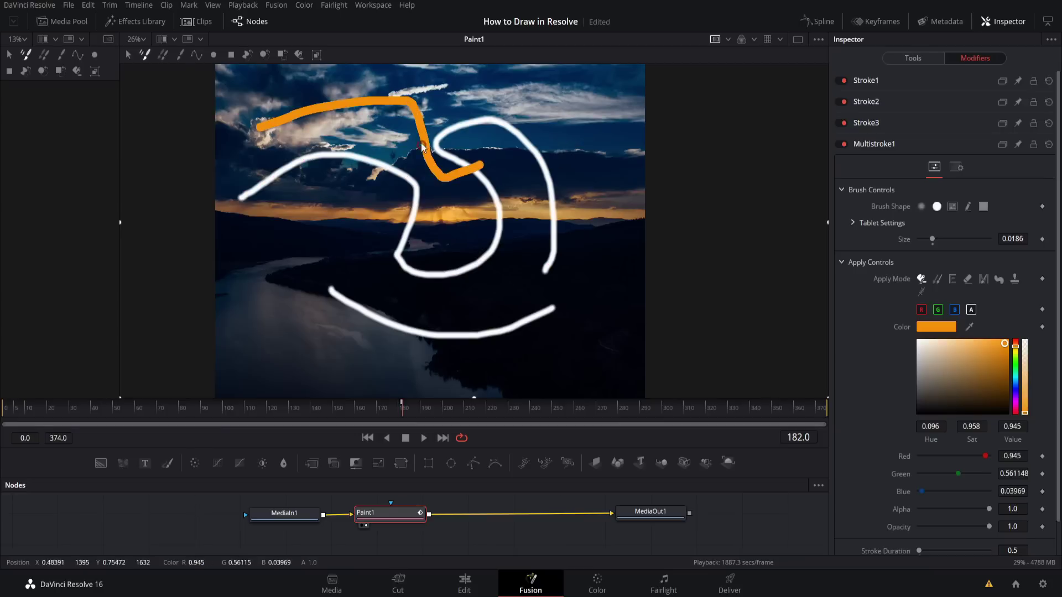
mouse_move(562, 121)
mouse_down()
mouse_move(593, 236)
mouse_move(564, 288)
mouse_up()
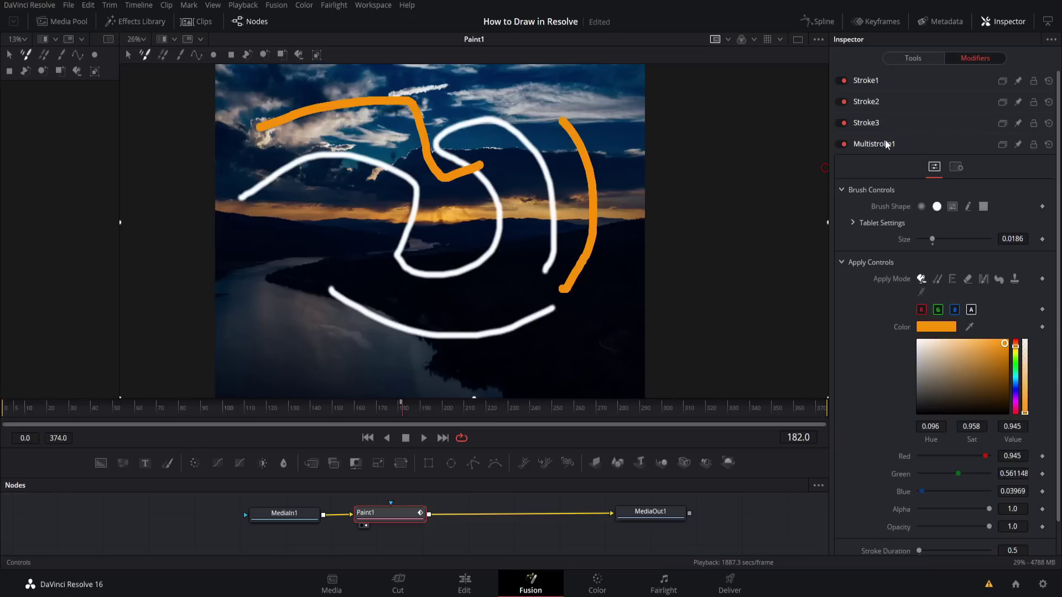
Step: Switch the multistroke brush to the soft shape in green and paint three freehand curves over the lower landscape
click(921, 207)
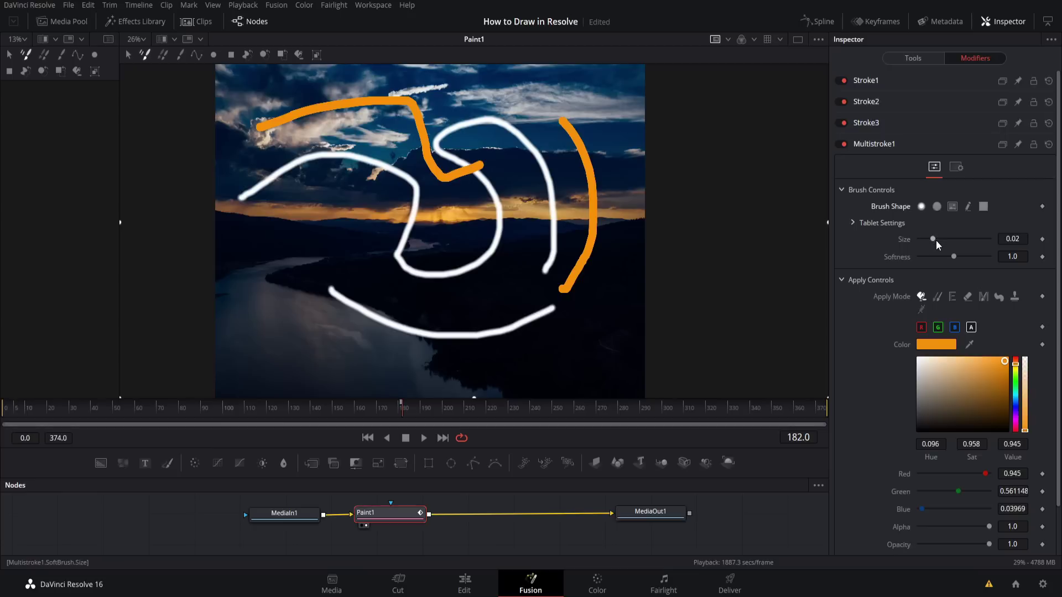
click(1015, 385)
click(994, 374)
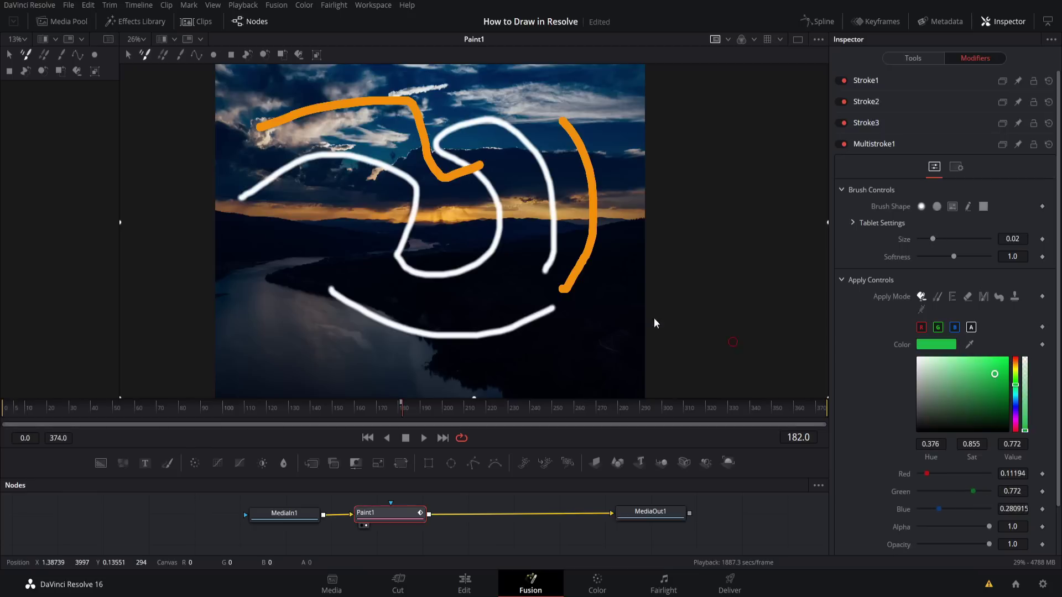
mouse_move(515, 211)
mouse_down()
mouse_move(519, 229)
mouse_move(472, 292)
mouse_up()
mouse_move(285, 256)
mouse_down()
mouse_move(360, 240)
mouse_move(363, 261)
mouse_up()
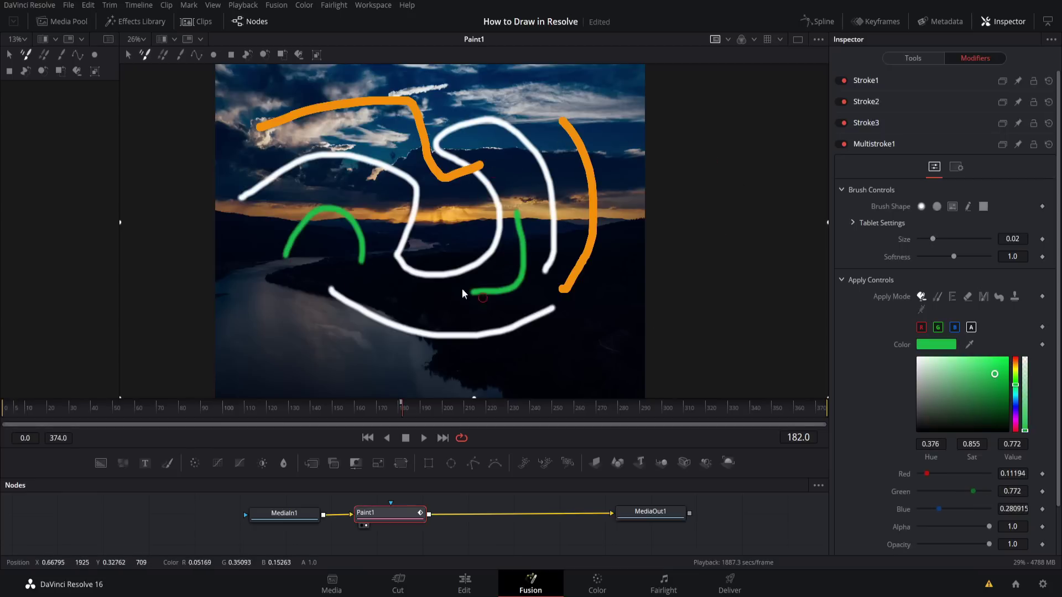
mouse_move(590, 313)
mouse_down()
mouse_move(578, 338)
mouse_move(395, 366)
mouse_up()
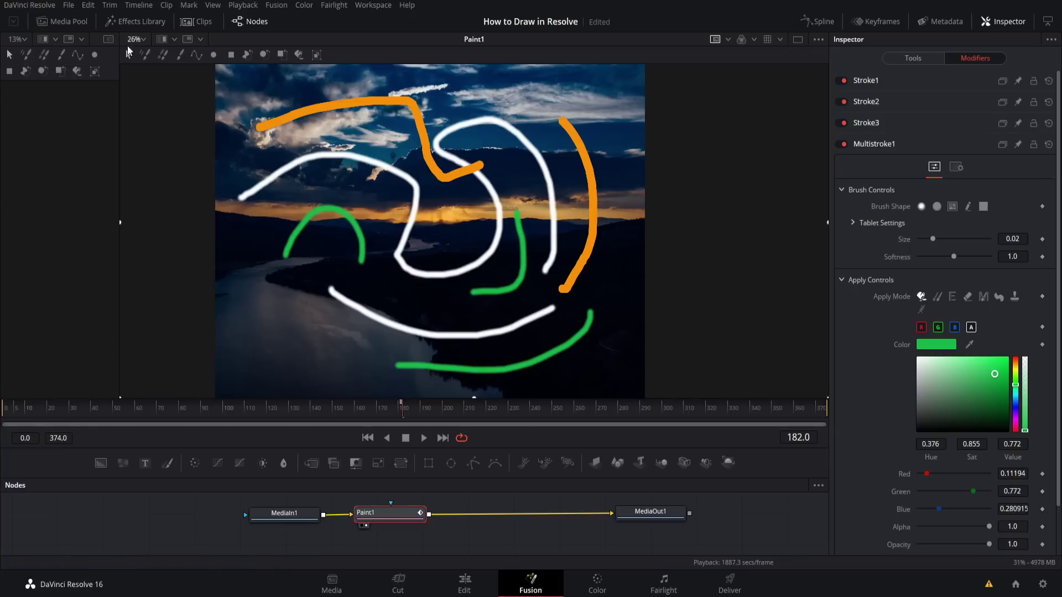
Step: Select the painted multistroke and try to enlarge its strokes with a brush size of 0.0339
click(128, 53)
click(420, 127)
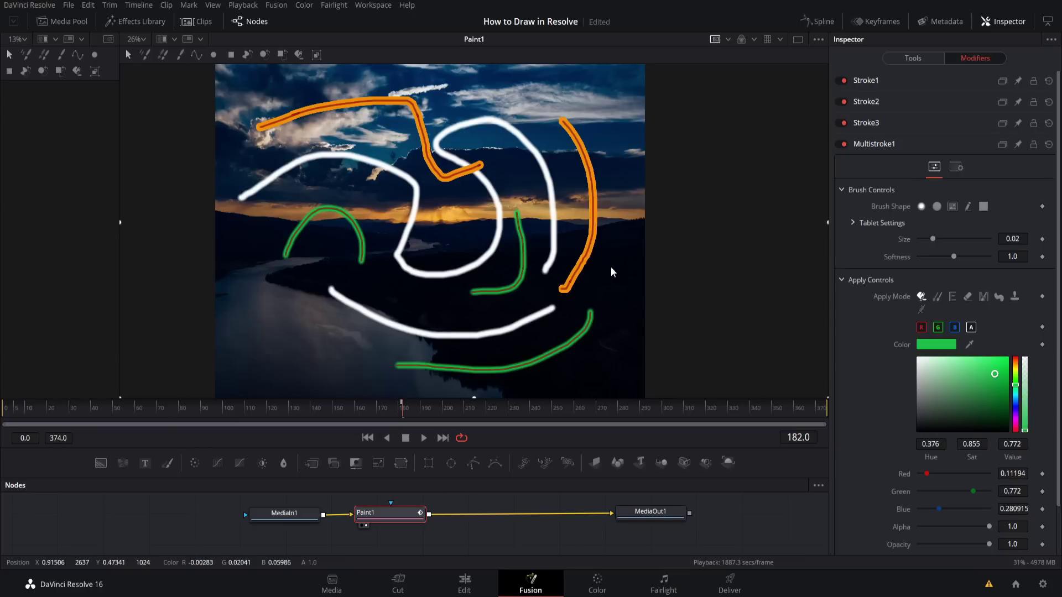
mouse_move(933, 238)
mouse_down()
mouse_move(924, 238)
mouse_move(943, 239)
mouse_up()
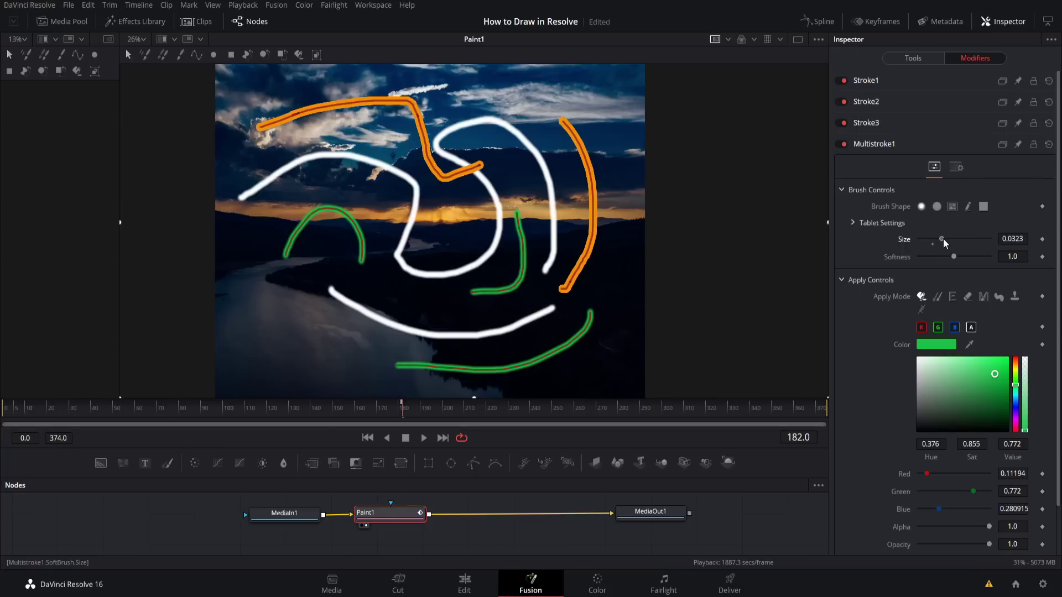
drag(944, 238, 944, 241)
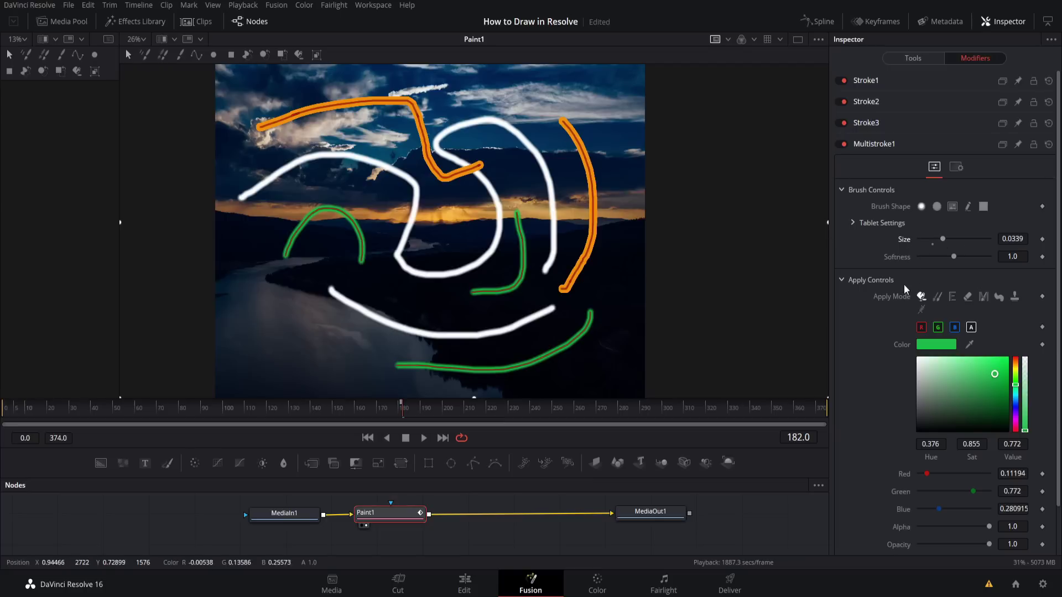
scroll(904, 284, down, 2)
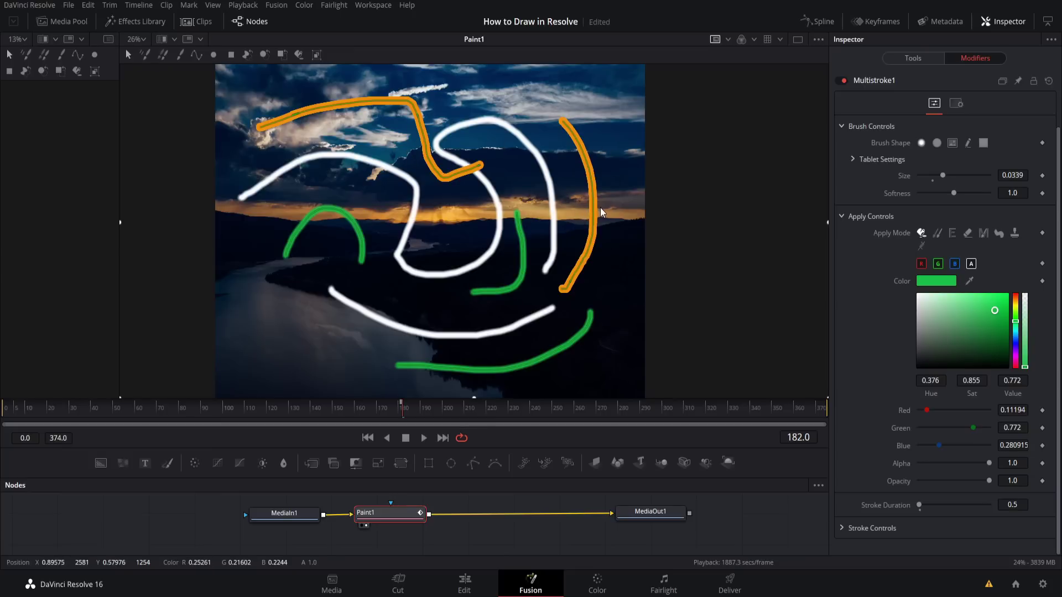
Step: Delete the Multistroke1 modifier and the large S-shaped white stroke
right_click(904, 84)
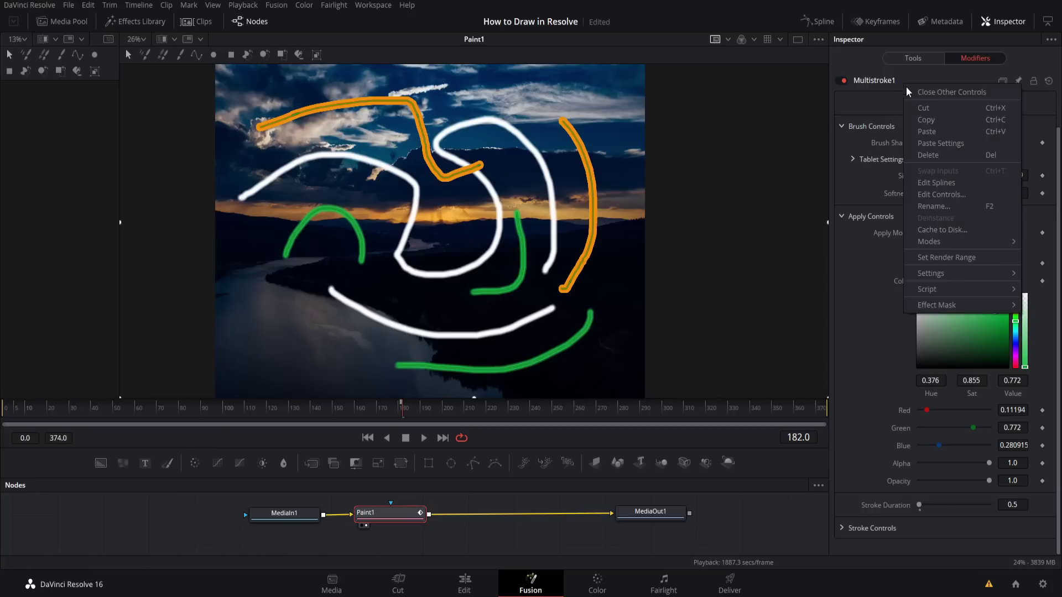
click(943, 159)
click(499, 205)
mouse_move(458, 199)
mouse_down()
mouse_move(483, 174)
mouse_move(469, 194)
mouse_up()
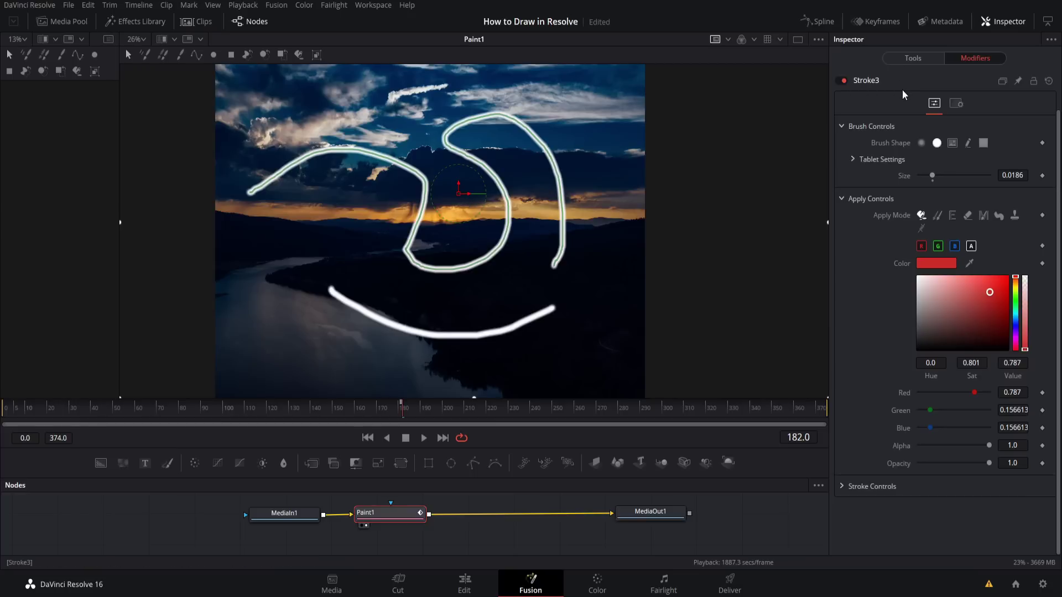
key(Delete)
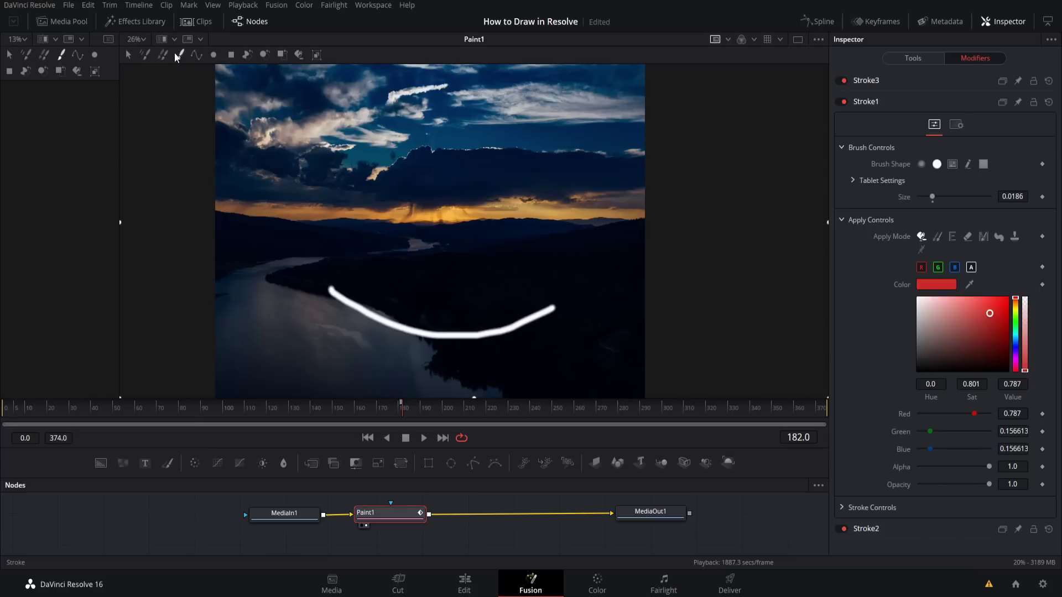
Step: Paint four separate short red curves across the sky and horizon with the Stroke tool
mouse_move(285, 113)
mouse_down()
mouse_move(308, 177)
mouse_move(299, 199)
mouse_up()
drag(377, 228, 453, 126)
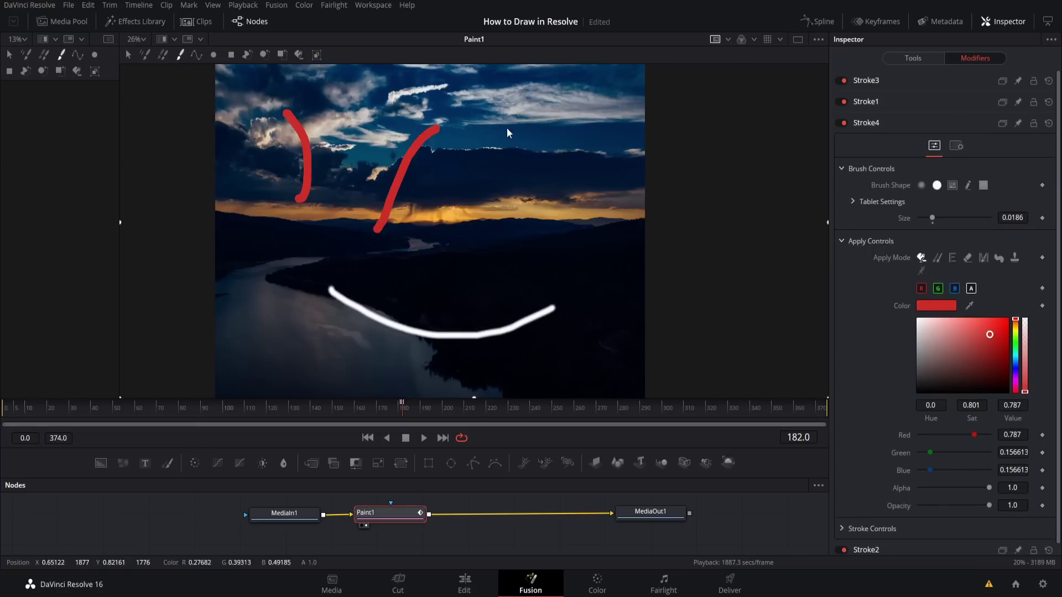
drag(508, 232, 590, 189)
mouse_move(430, 275)
mouse_down()
mouse_move(450, 181)
mouse_move(485, 159)
mouse_up()
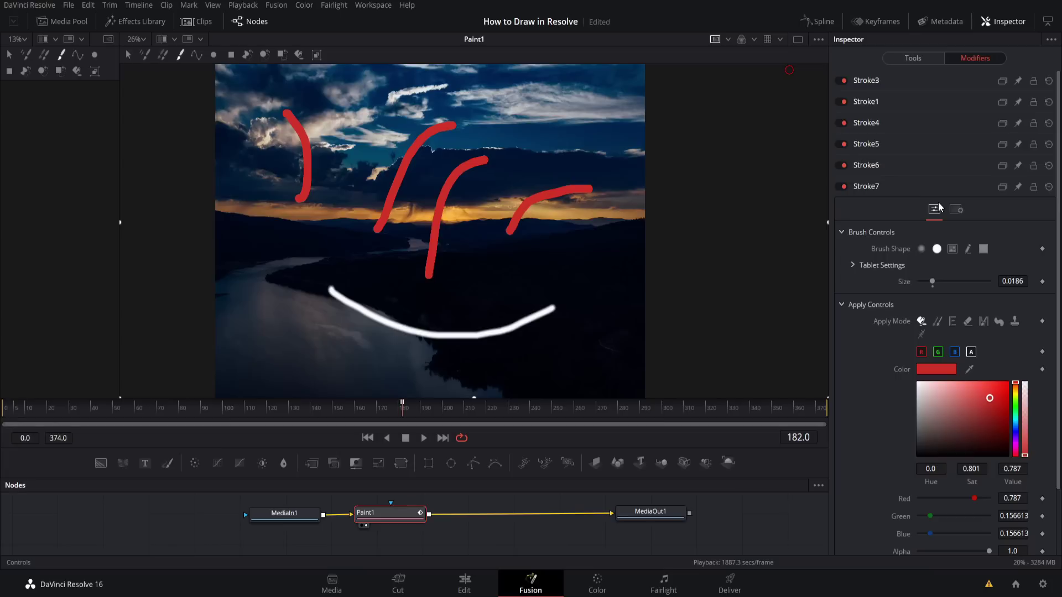
Step: Select the four red strokes and the white curve, combine them into a paint group, and show its subgroup controls
click(127, 58)
mouse_move(660, 378)
mouse_down()
mouse_move(197, 66)
mouse_move(217, 110)
mouse_move(184, 89)
mouse_up()
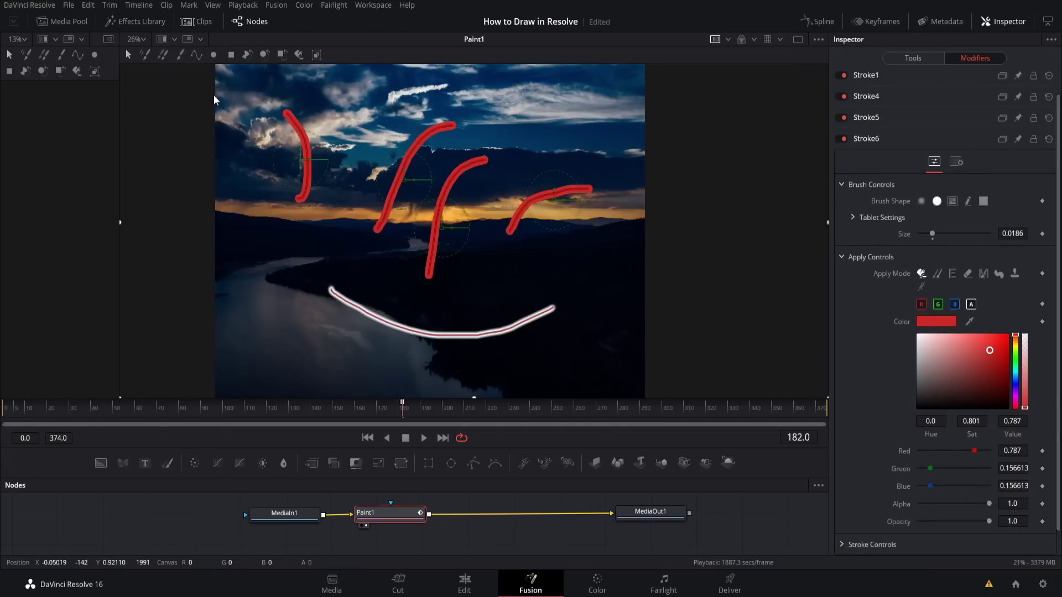
click(319, 57)
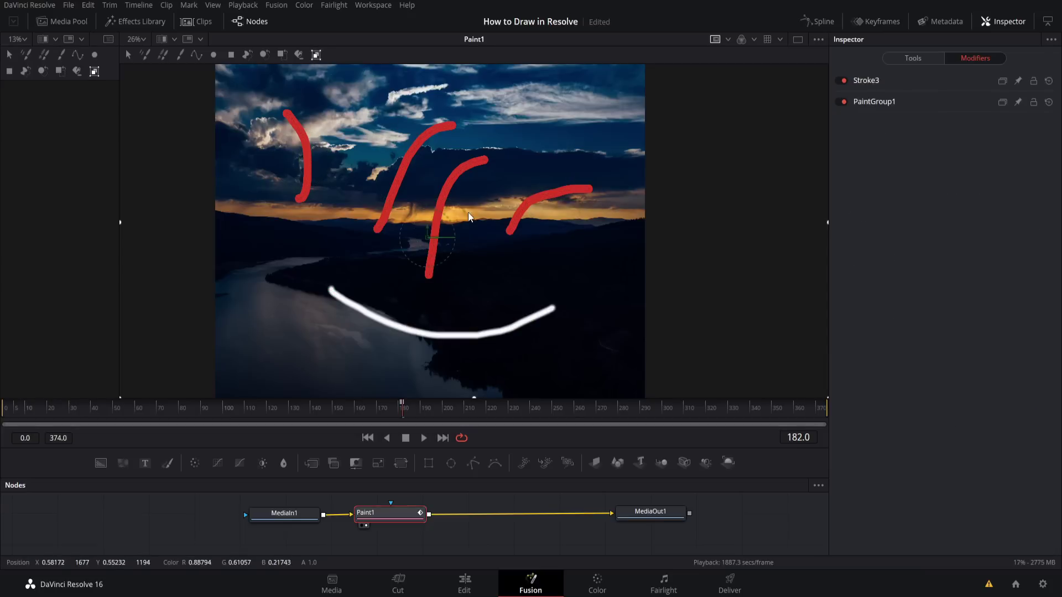
click(879, 102)
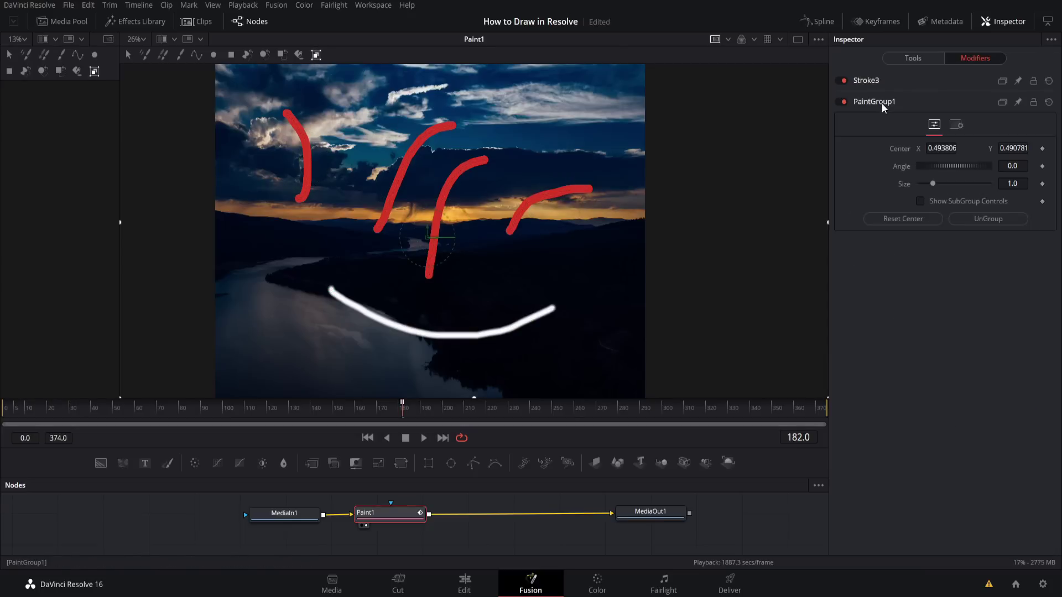
click(920, 201)
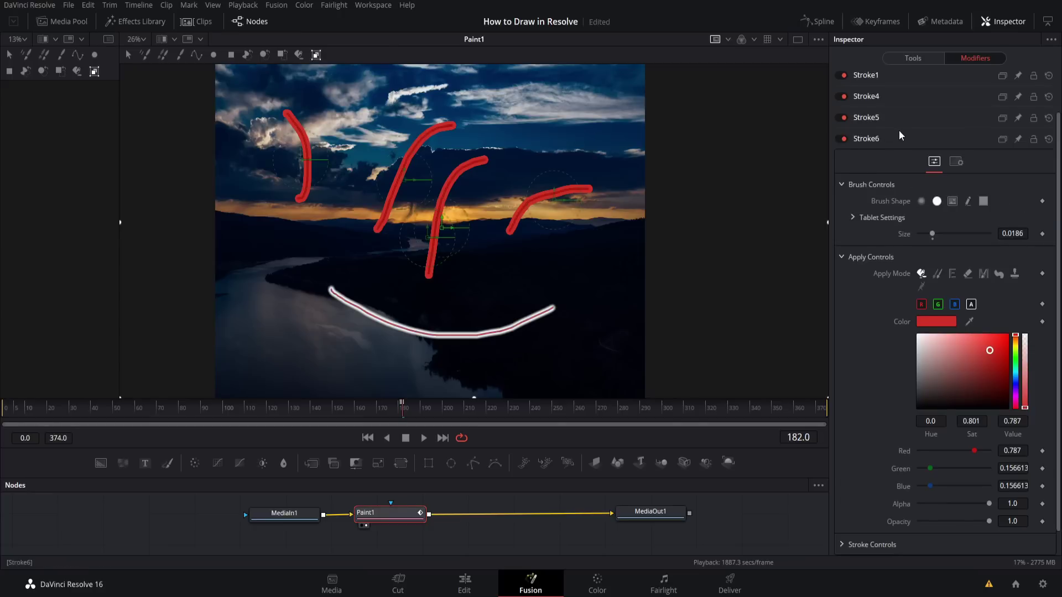
Step: Hide the subgroup controls of PaintGroup1 and move the whole group to a center of about X 0.518, Y 0.578
scroll(930, 124, down, 3)
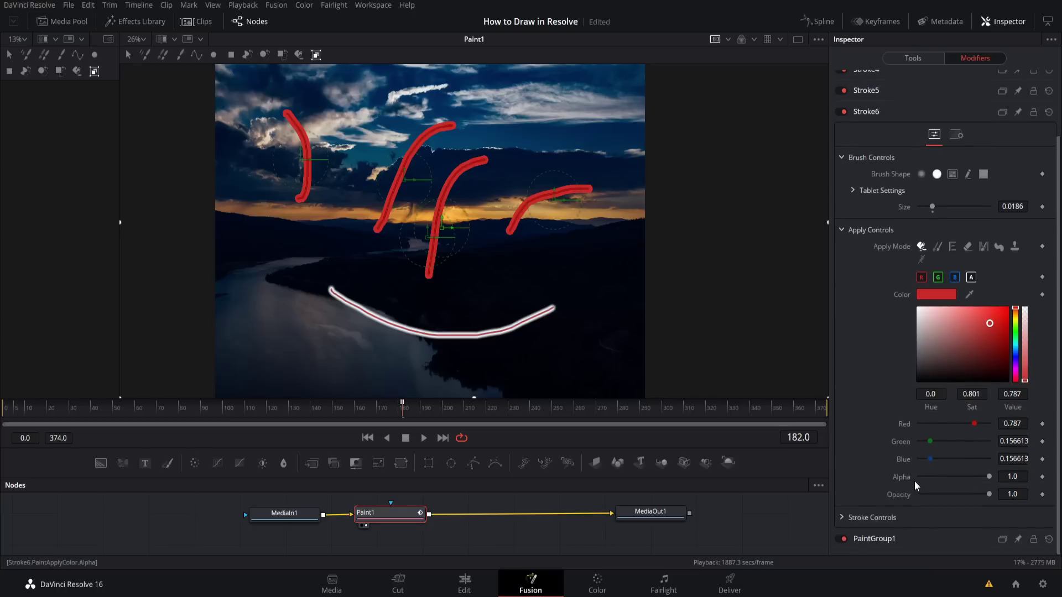
click(892, 539)
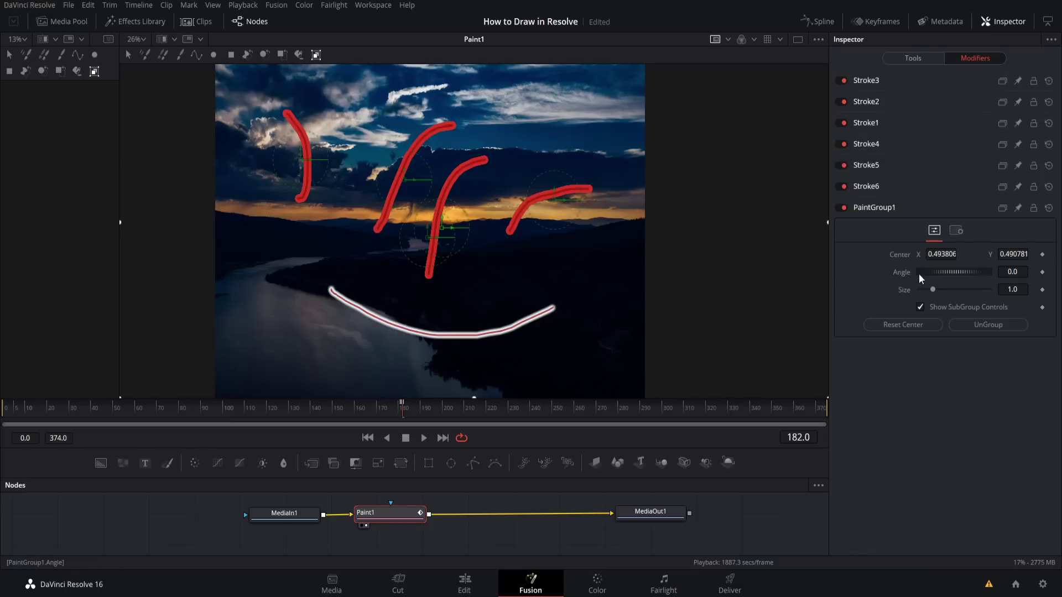
click(921, 307)
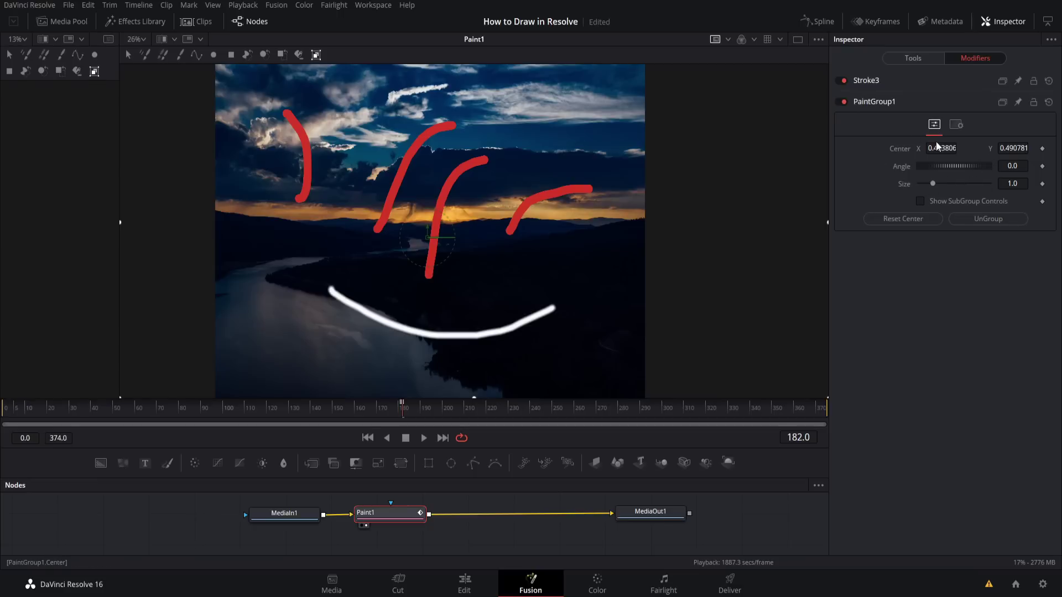
mouse_move(436, 239)
mouse_down()
mouse_move(396, 239)
mouse_move(388, 198)
mouse_move(457, 208)
mouse_up()
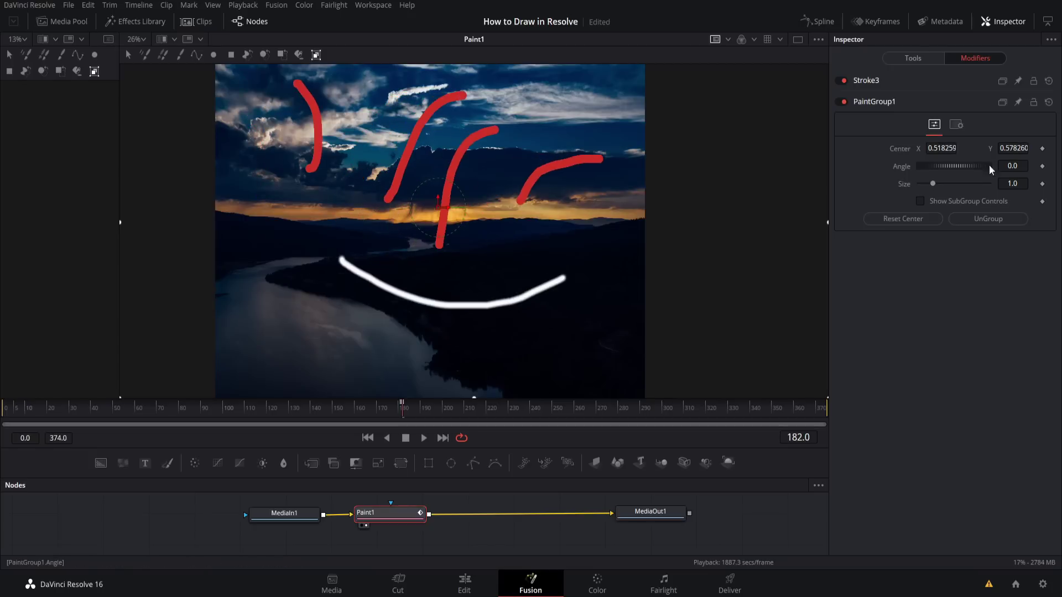
Step: Try rotating the paint group to an angle of -427.8 and scaling it to 0.749, and undo these transforms
mouse_move(974, 167)
mouse_down()
mouse_move(884, 167)
mouse_move(940, 183)
mouse_move(927, 183)
mouse_up()
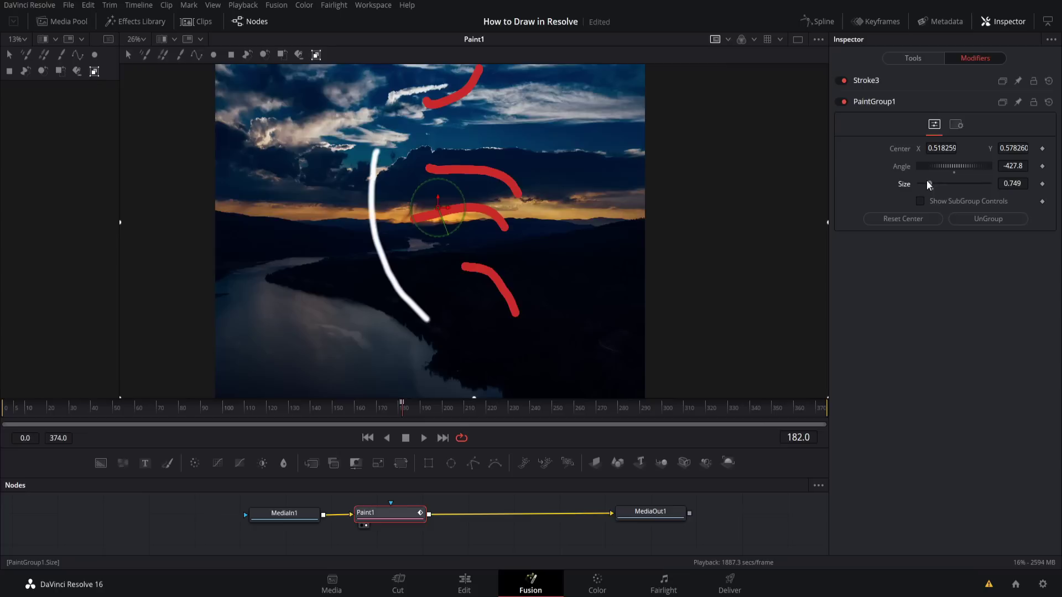
key(ctrl+z)
key(ctrl+z)
key(ctrl+z)
key(ctrl+z)
key(ctrl+z)
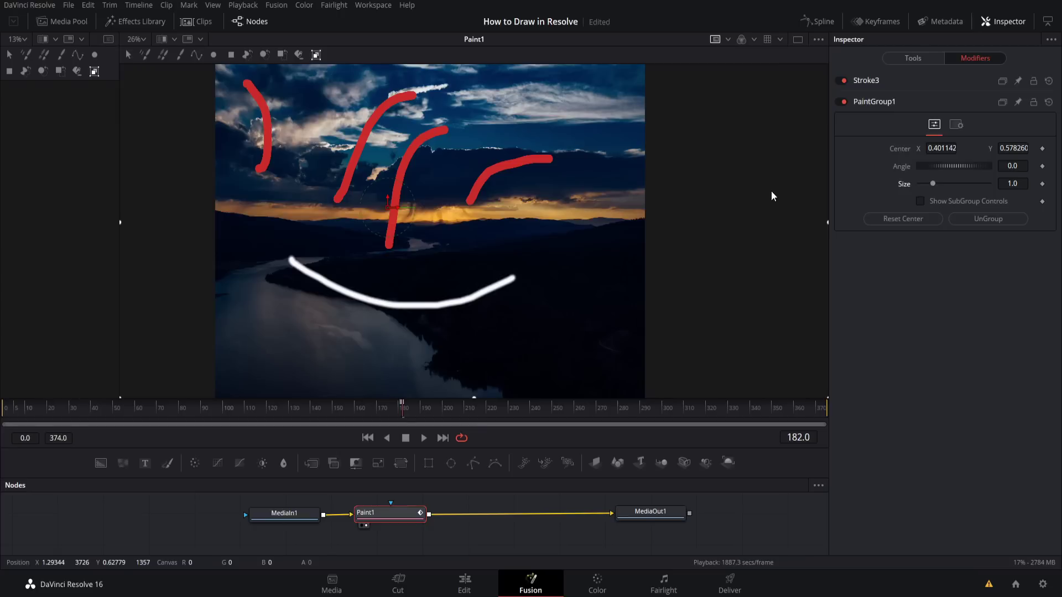
Step: Rename the PaintGroup1 modifier as RedShape
right_click(893, 103)
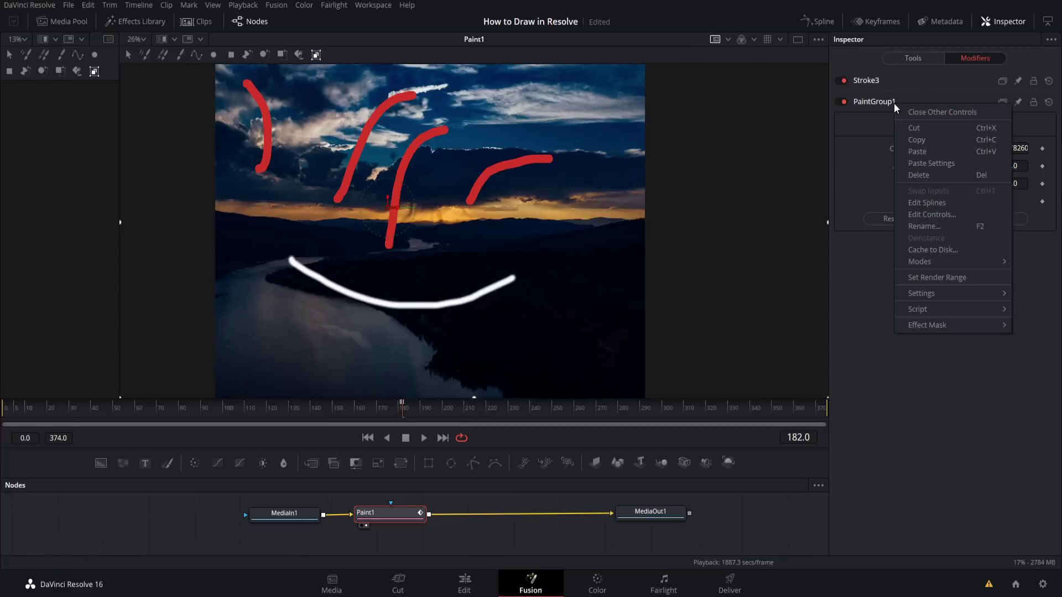
mouse_move(957, 261)
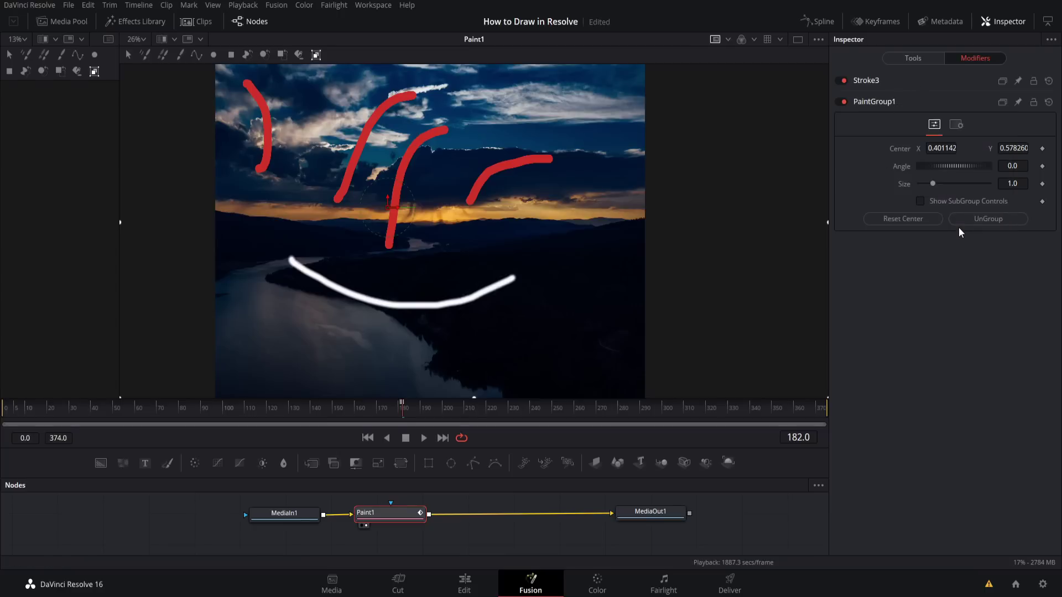
click(957, 226)
text(RedShape)
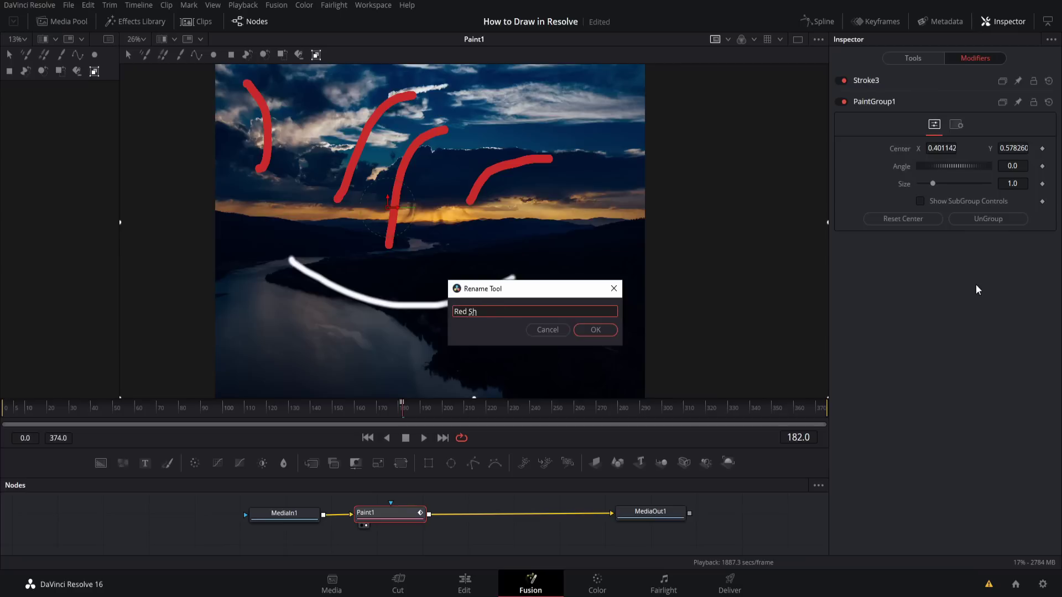
key(Return)
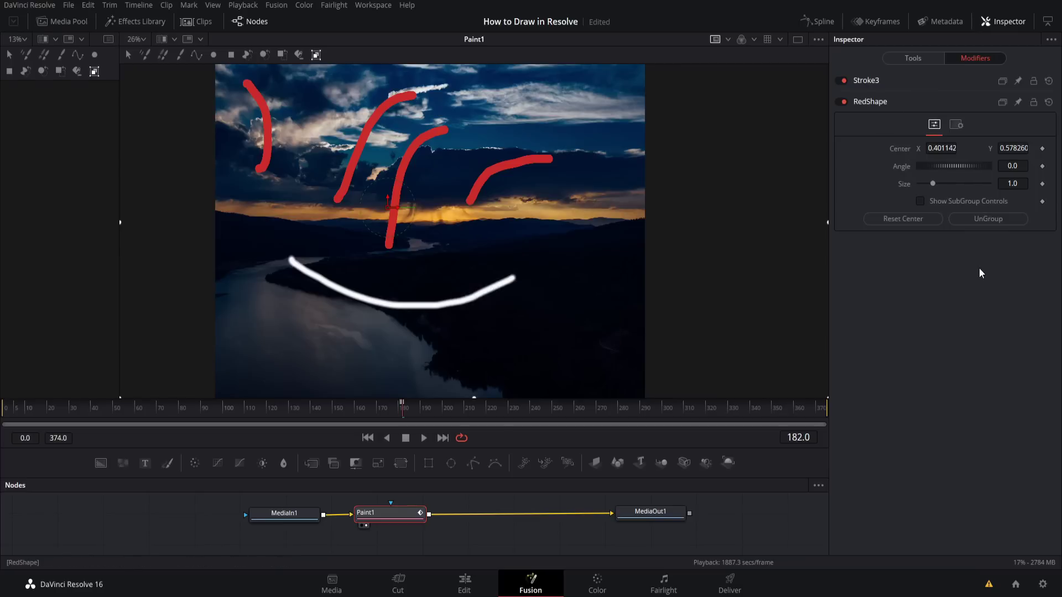
Step: Ungroup RedShape and delete all of its strokes, including the leftover Stroke3 modifier
click(1007, 223)
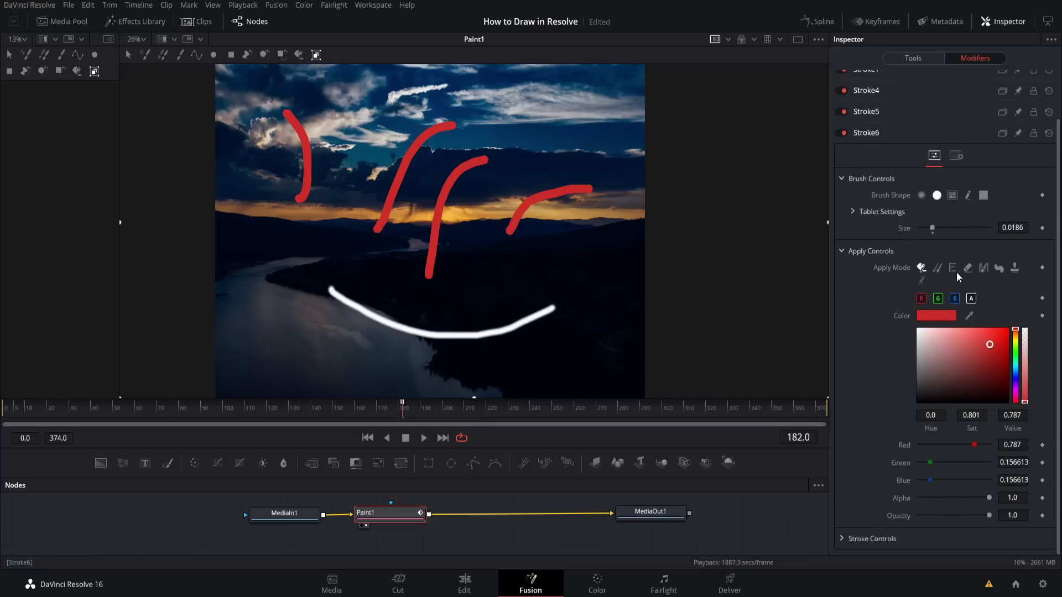
scroll(957, 239, up, 2)
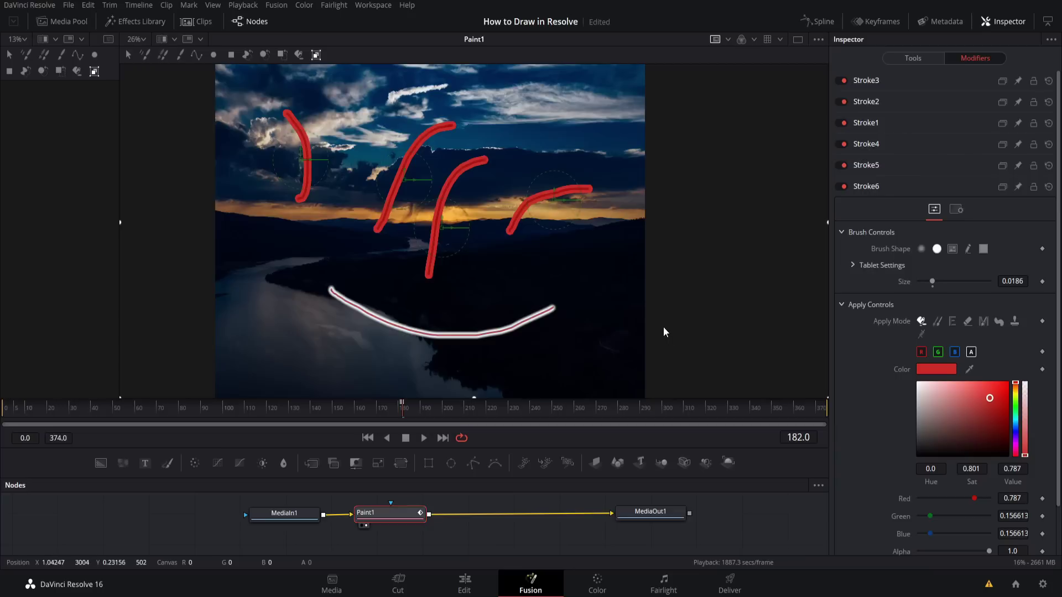
key(ctrl+a)
key(Delete)
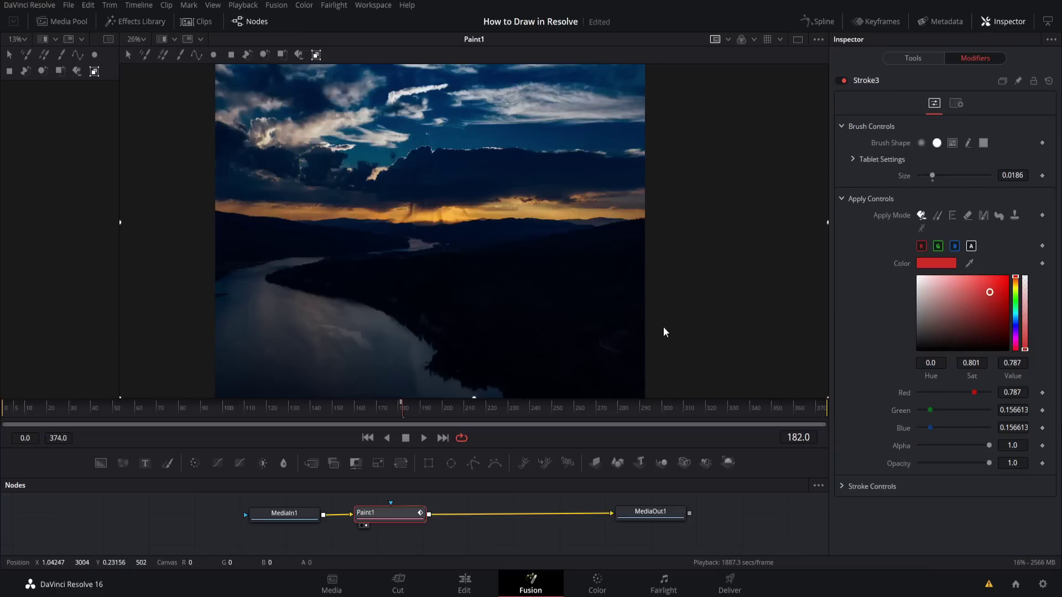
right_click(907, 81)
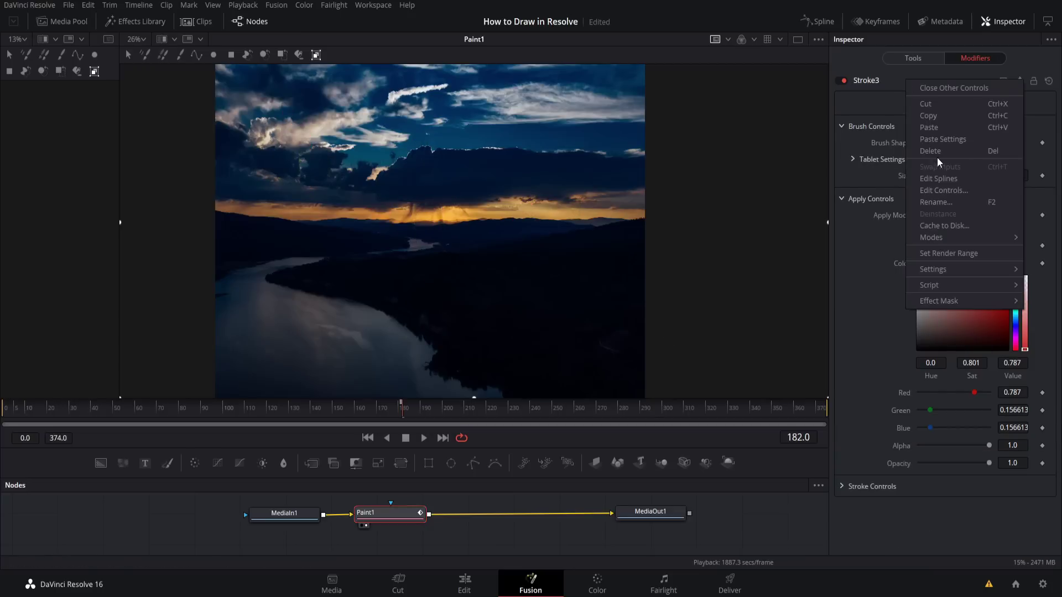
click(934, 153)
Step: Delete the Paint1 node and undo the deletion
right_click(885, 81)
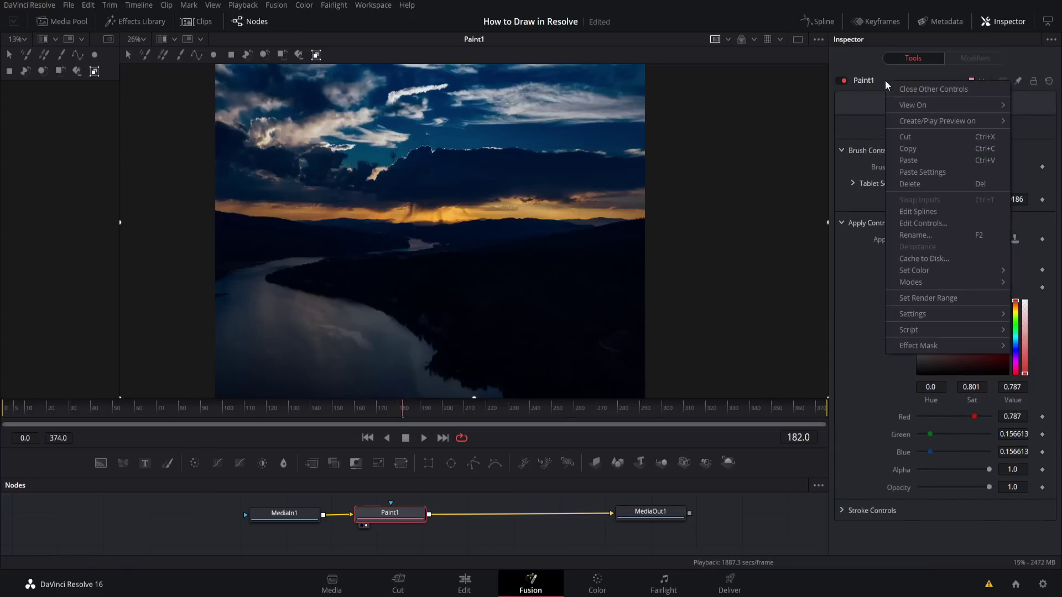
click(915, 185)
key(ctrl+z)
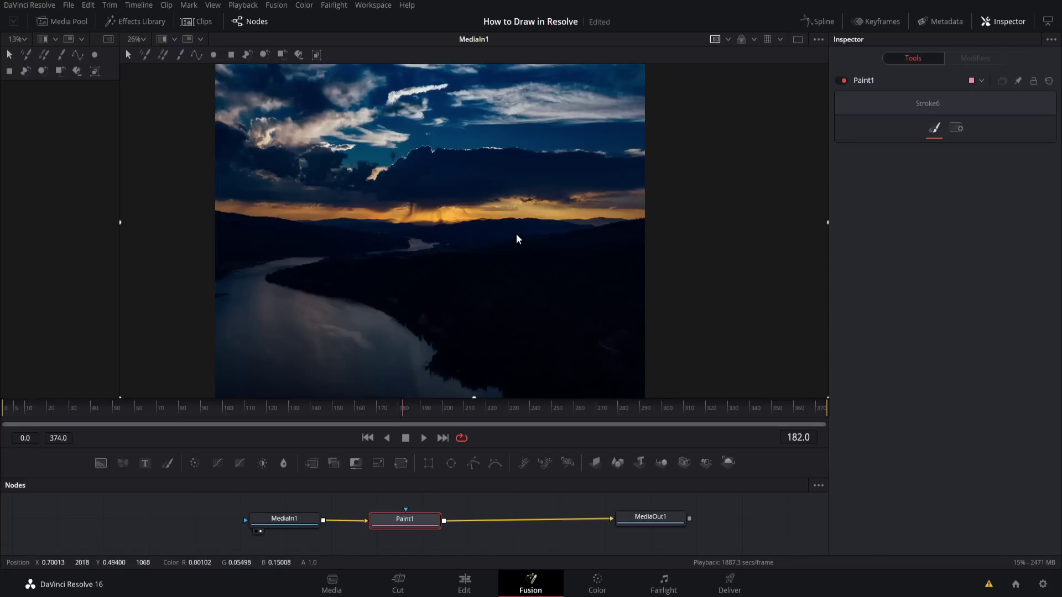
Step: With the Clone Multistroke tool, sample the dark cloud above the horizon and paint clone patches over the sunset, the hillside and the cloud bank
click(163, 54)
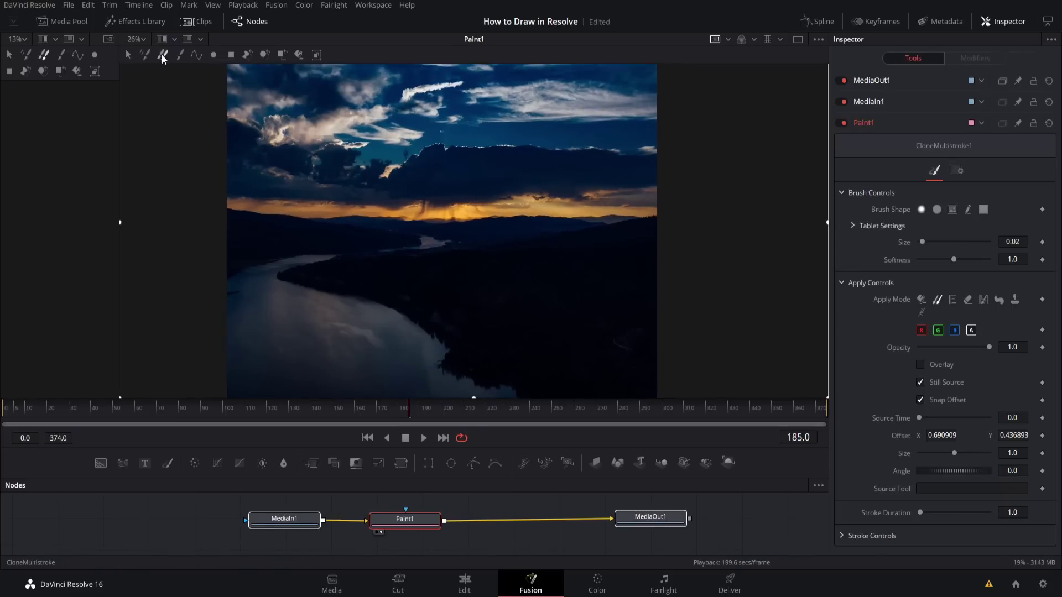
click(162, 55)
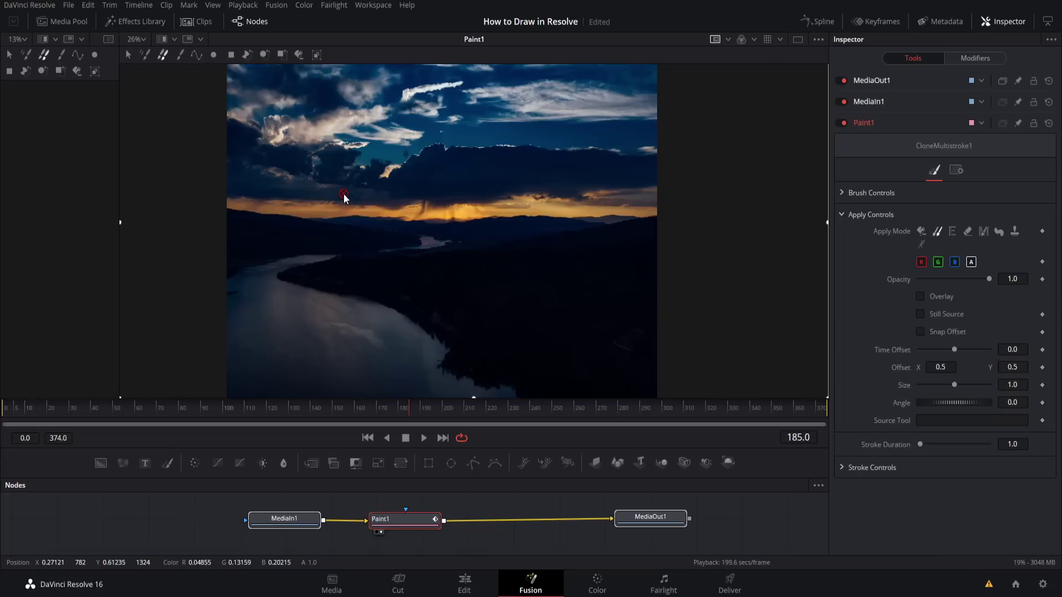
alt+click(343, 194)
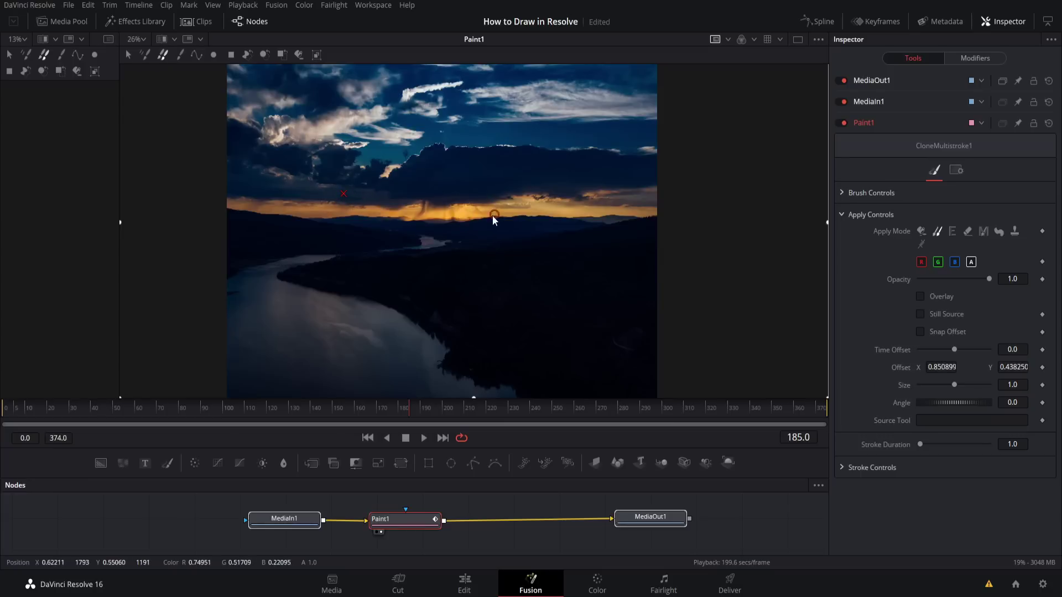
drag(471, 218, 481, 215)
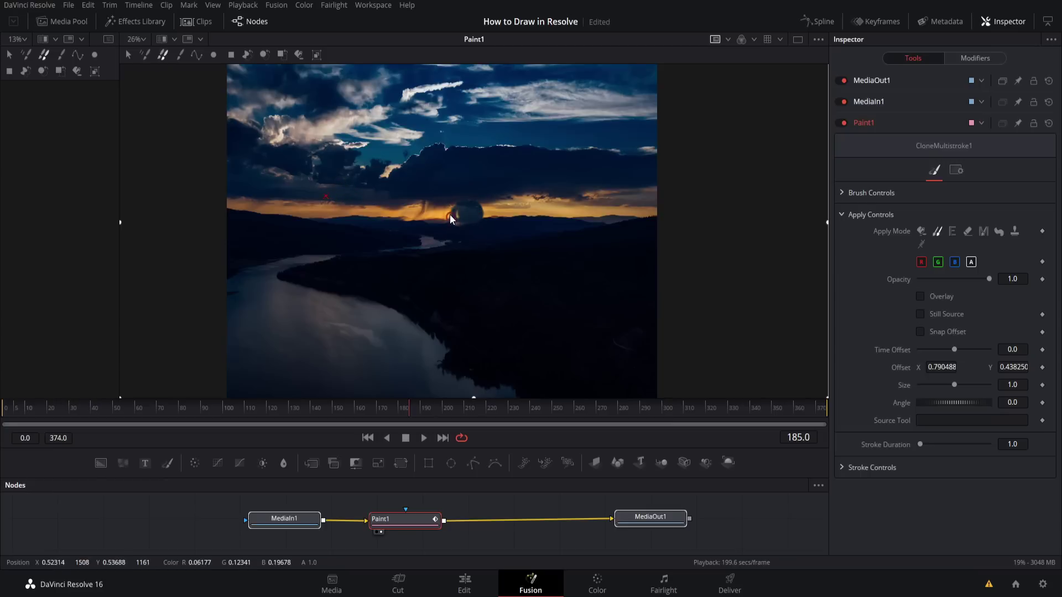
mouse_move(453, 218)
mouse_down()
mouse_move(452, 227)
mouse_move(461, 219)
mouse_up()
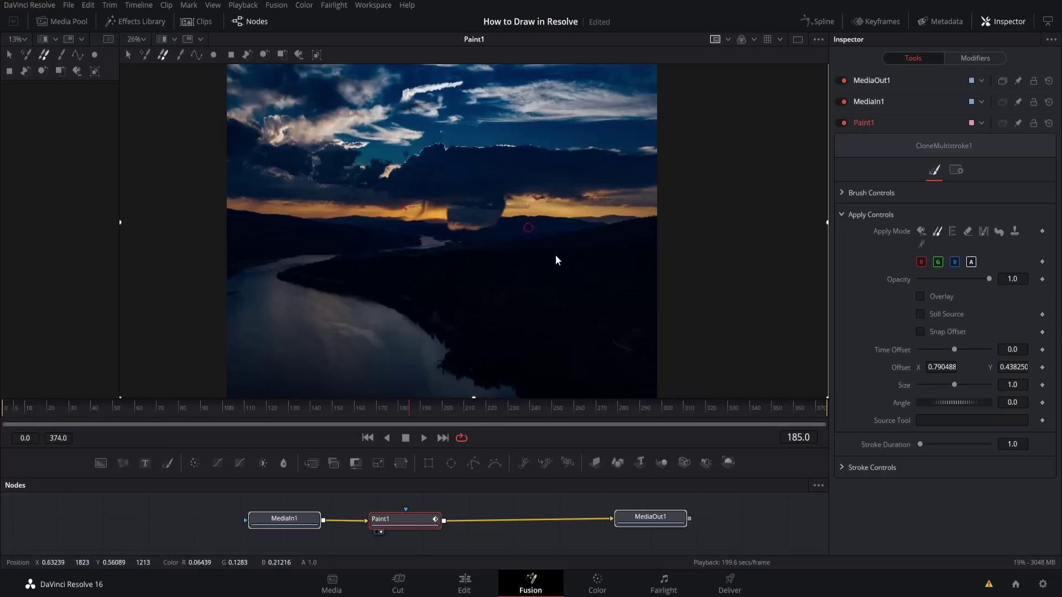
click(451, 277)
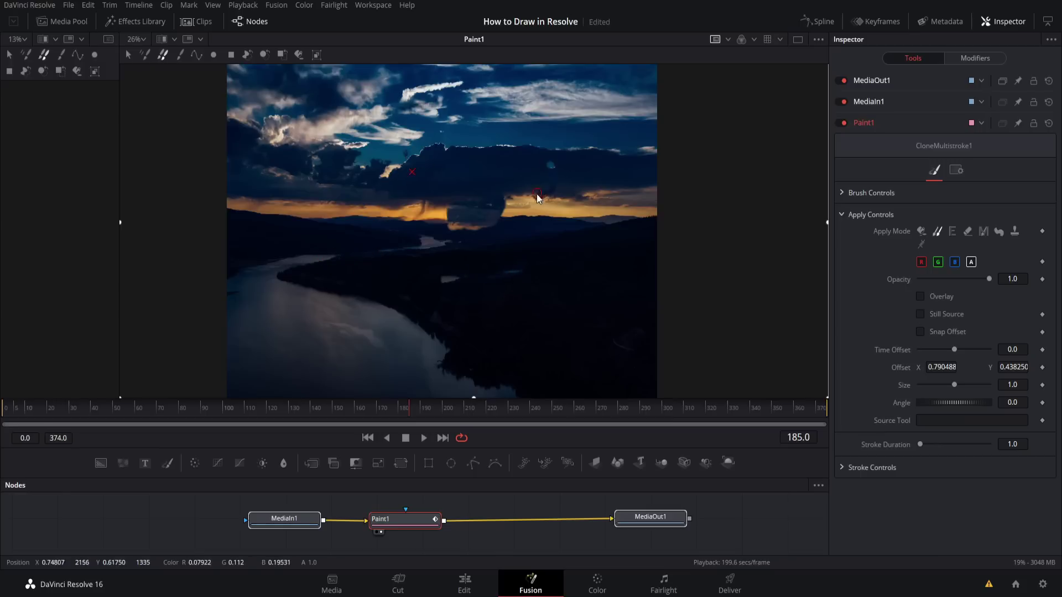
drag(542, 174, 547, 191)
Step: Expand the brush controls of the CloneMultistroke1 modifier and try to resize its strokes with a brush size of about 0.0465
click(973, 58)
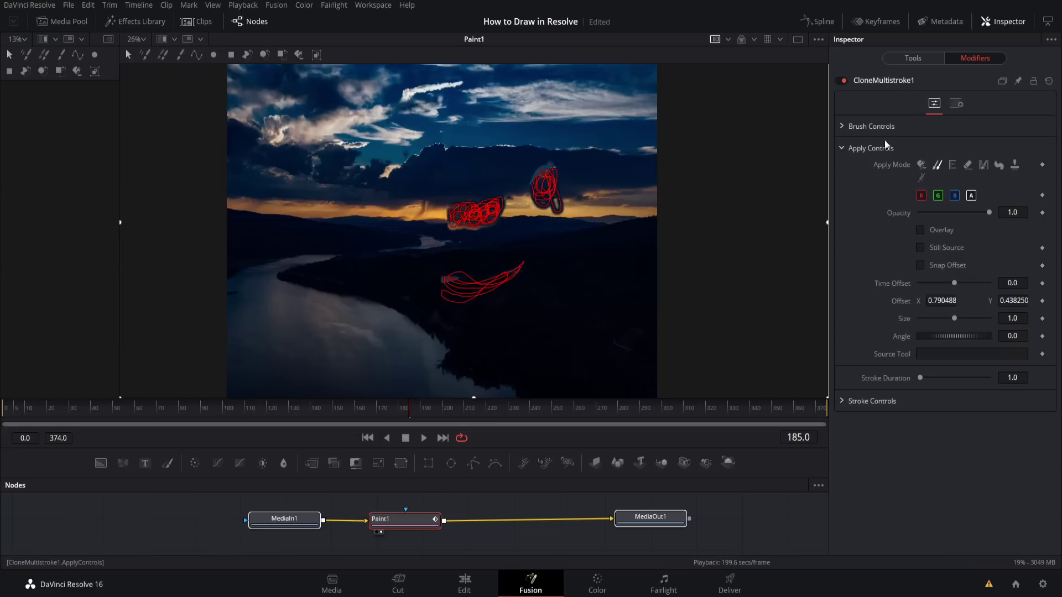
click(842, 127)
drag(954, 176, 932, 175)
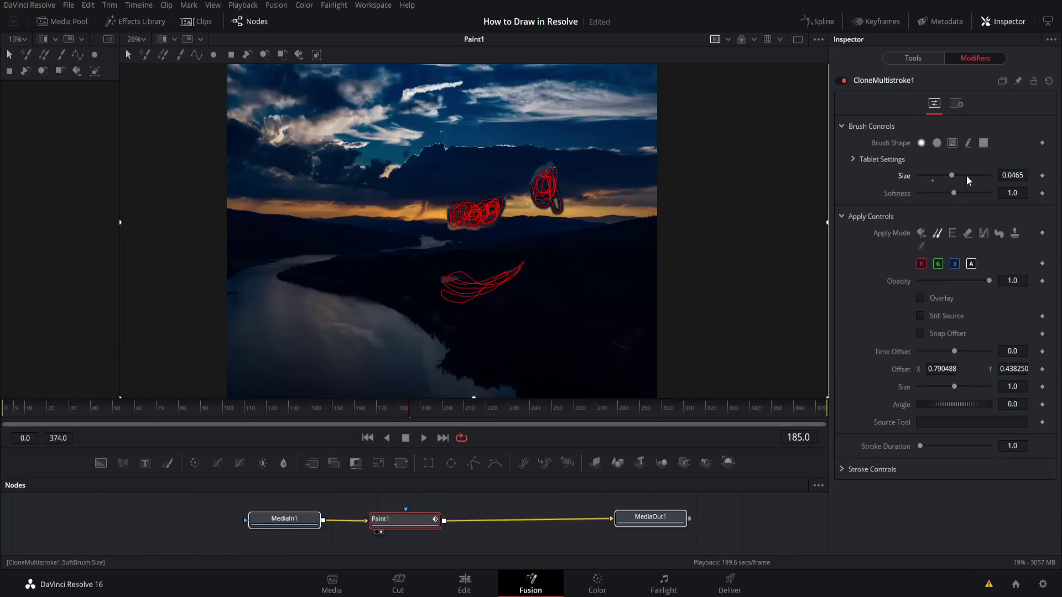
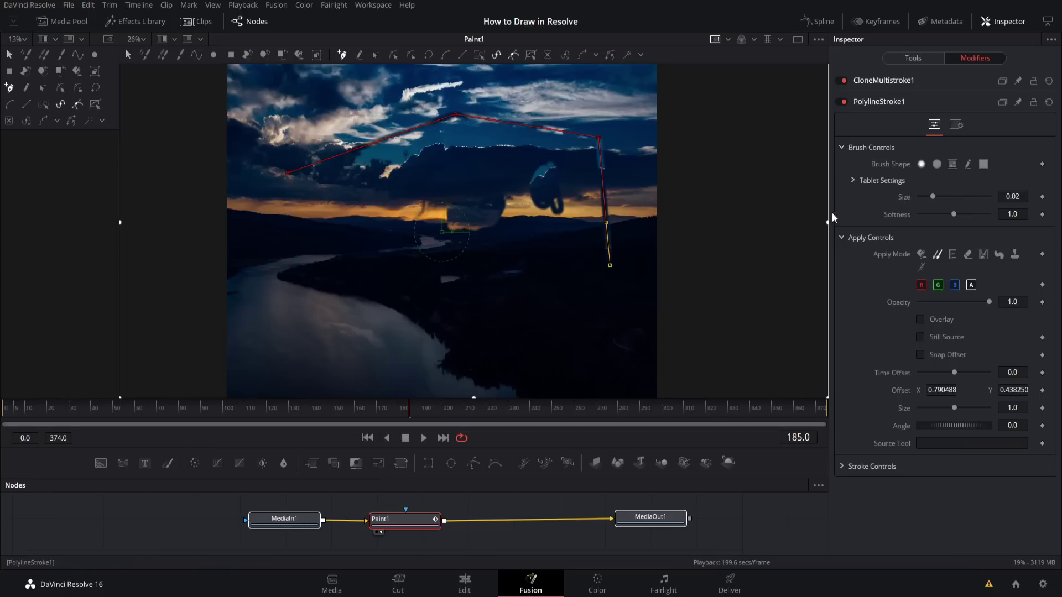
Step: Set the polyline stroke's apply mode to Color and extend it with a curved segment ending beside the river
click(922, 256)
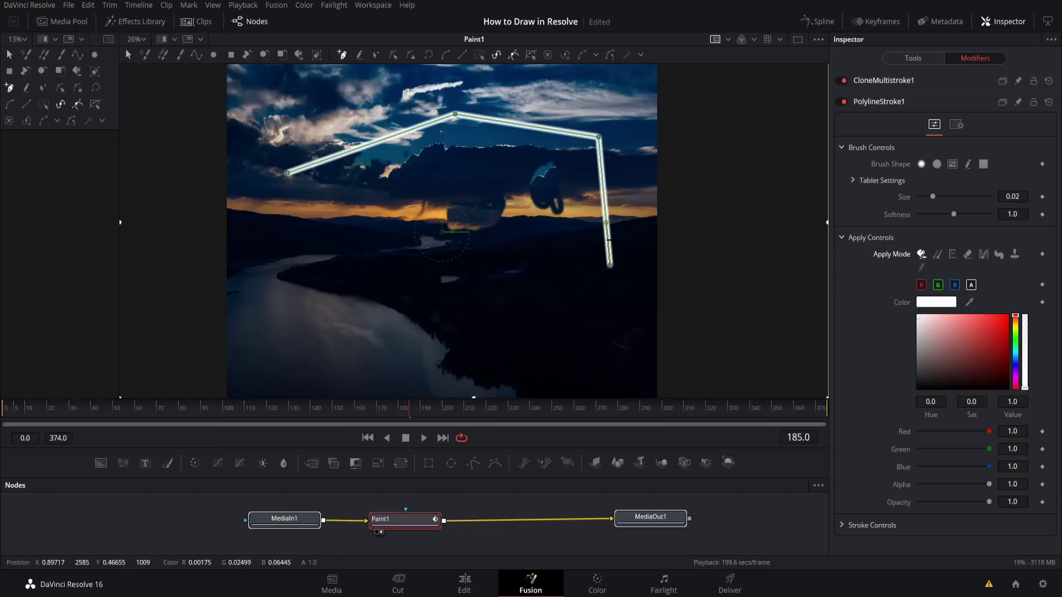
click(404, 273)
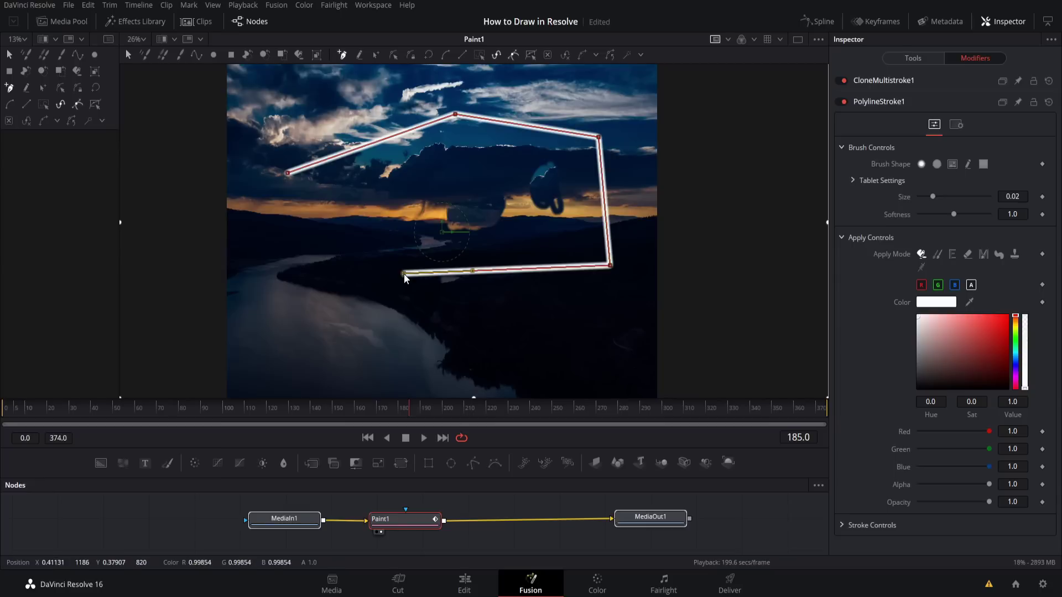
mouse_move(403, 274)
mouse_down()
mouse_move(421, 303)
mouse_move(377, 321)
mouse_move(316, 292)
mouse_move(301, 233)
mouse_move(356, 183)
mouse_move(478, 160)
mouse_move(309, 154)
mouse_move(343, 248)
mouse_move(358, 244)
mouse_move(292, 205)
mouse_move(315, 217)
mouse_up()
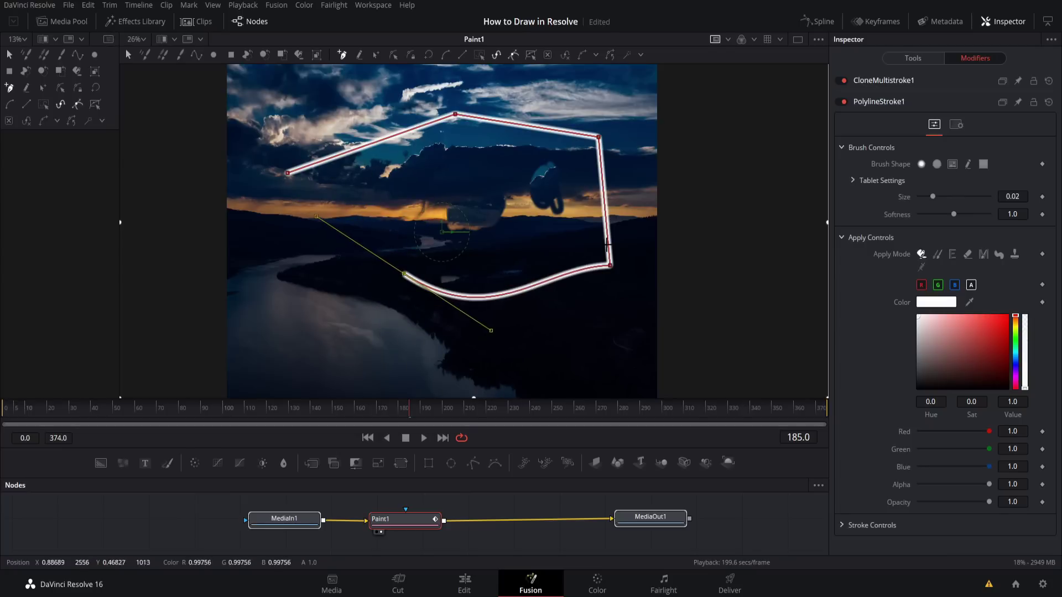
Step: Adjust the Bezier handles at the polyline's two right-hand corner points to curve the adjoining segments
click(610, 265)
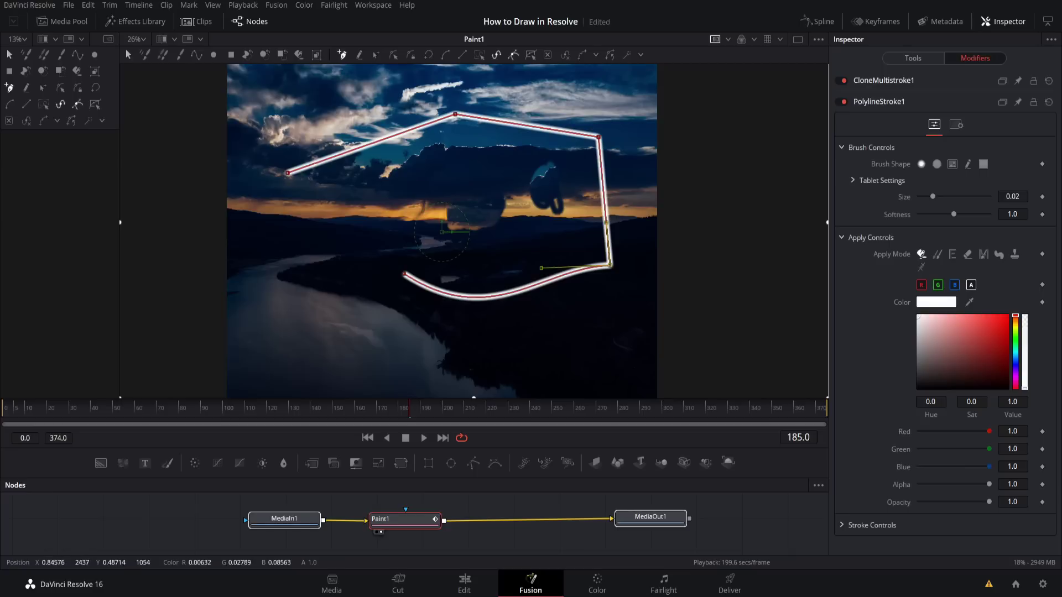
drag(541, 269, 530, 295)
mouse_move(607, 224)
mouse_down()
mouse_move(634, 223)
mouse_move(559, 297)
mouse_move(605, 308)
mouse_move(584, 307)
mouse_move(610, 266)
mouse_up()
click(598, 138)
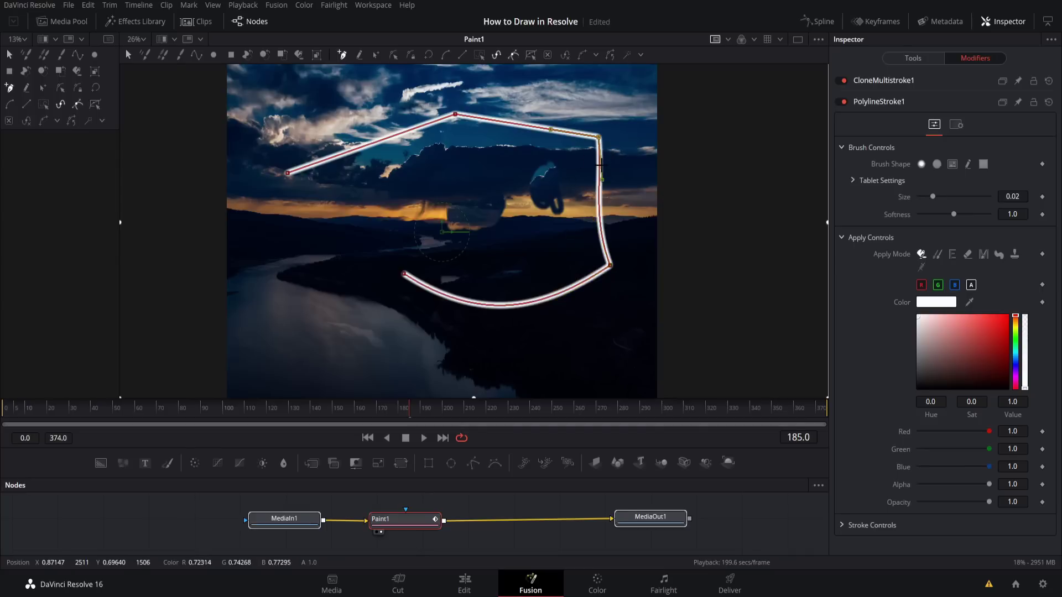
drag(603, 179, 637, 169)
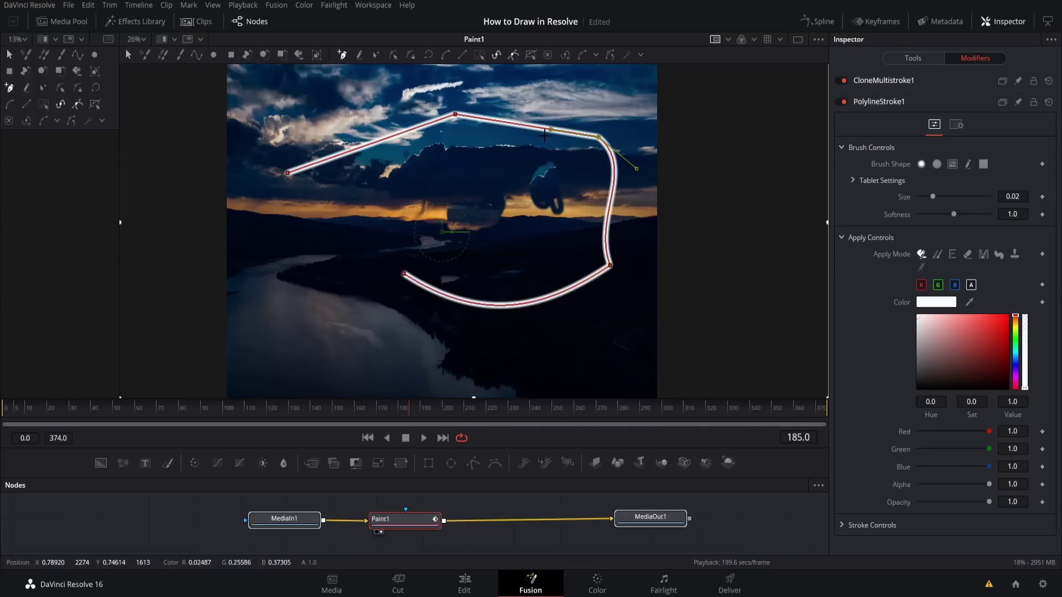
drag(552, 133, 597, 137)
Step: Close the polyline at its starting point through a new point on the left riverbank, and shift the whole shape slightly left
click(404, 273)
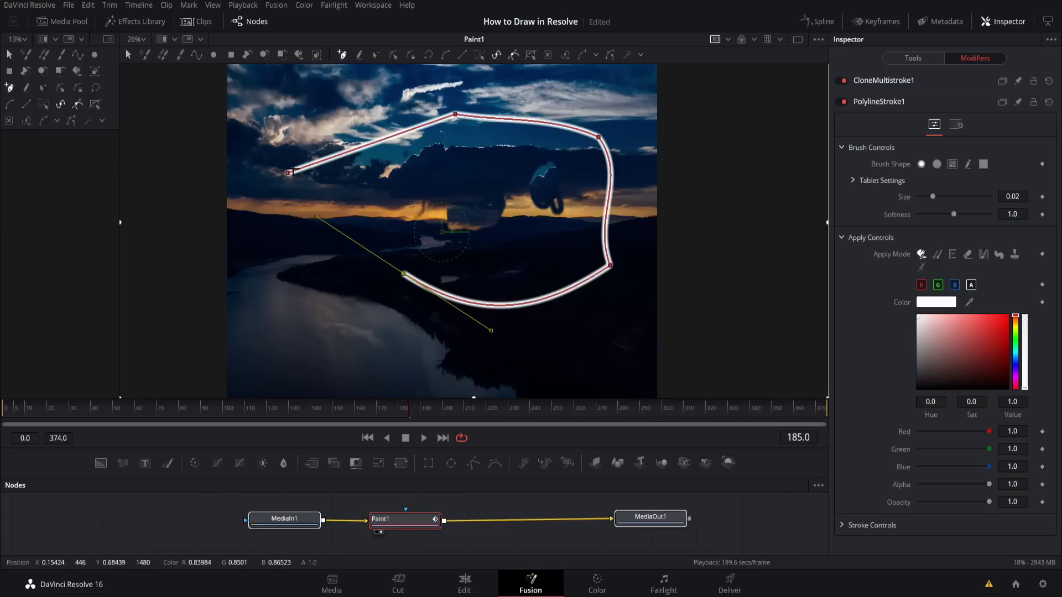
click(299, 263)
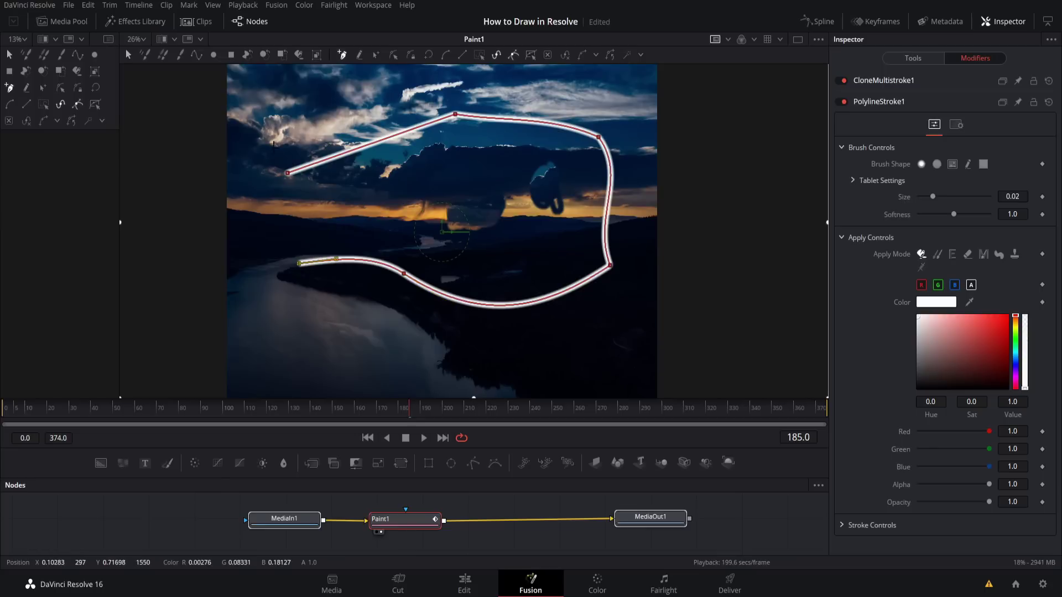
click(288, 174)
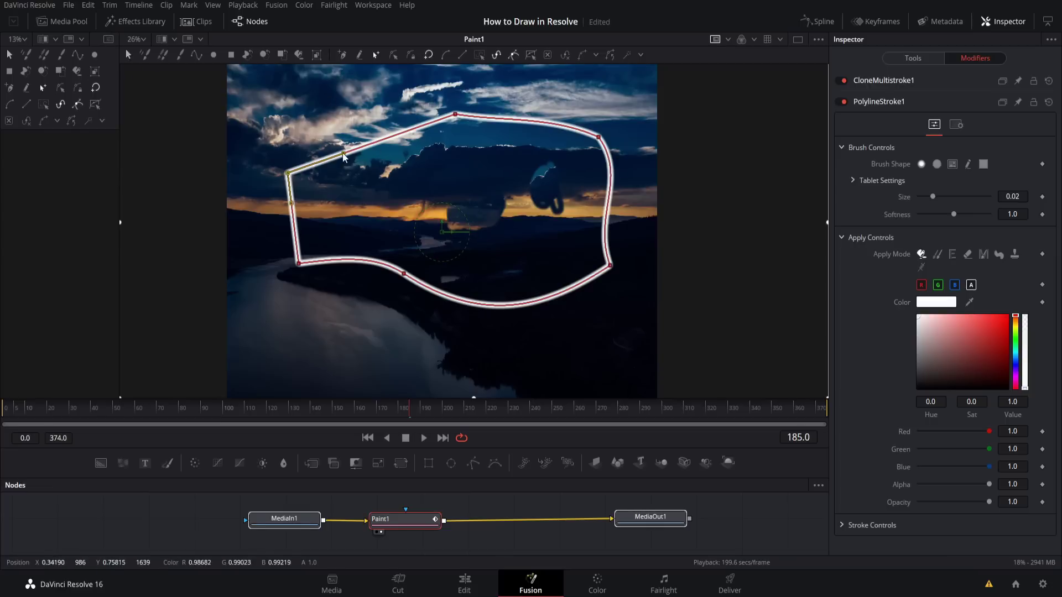
mouse_move(452, 231)
mouse_down()
mouse_move(429, 223)
mouse_move(433, 247)
mouse_move(457, 248)
mouse_move(449, 213)
mouse_move(429, 213)
mouse_move(434, 222)
mouse_up()
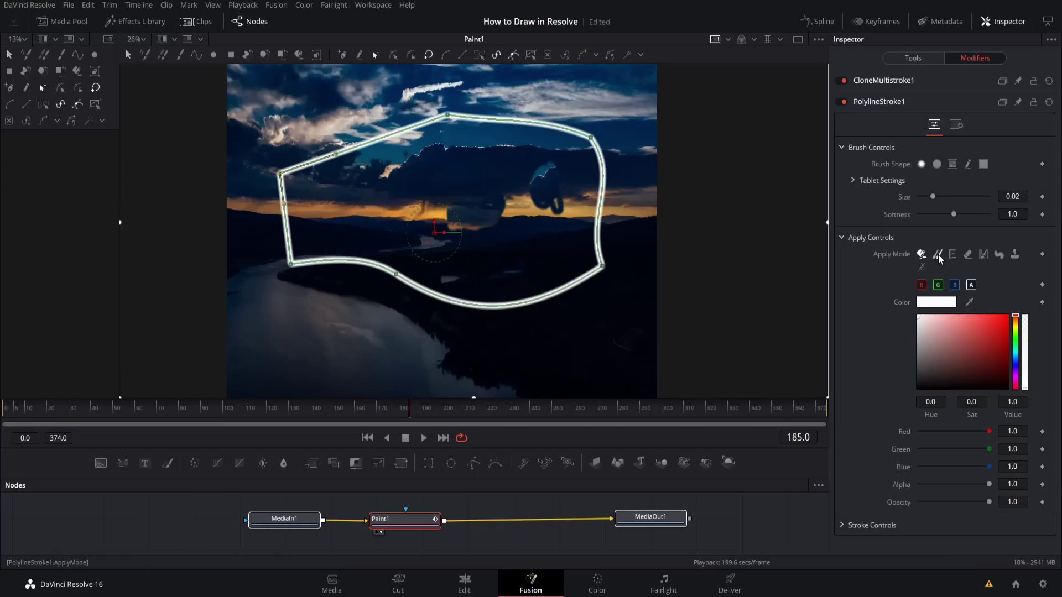
Step: Add a point on the polyline's upper-left edge, pull it up toward the clouds and adjust its handles to round that corner
click(356, 157)
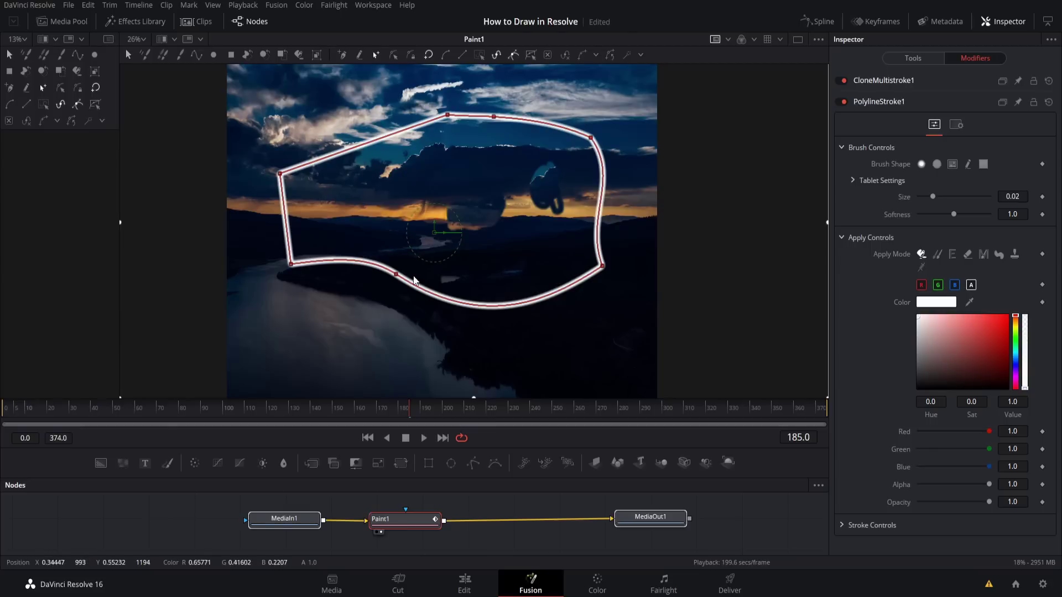
drag(360, 144, 350, 115)
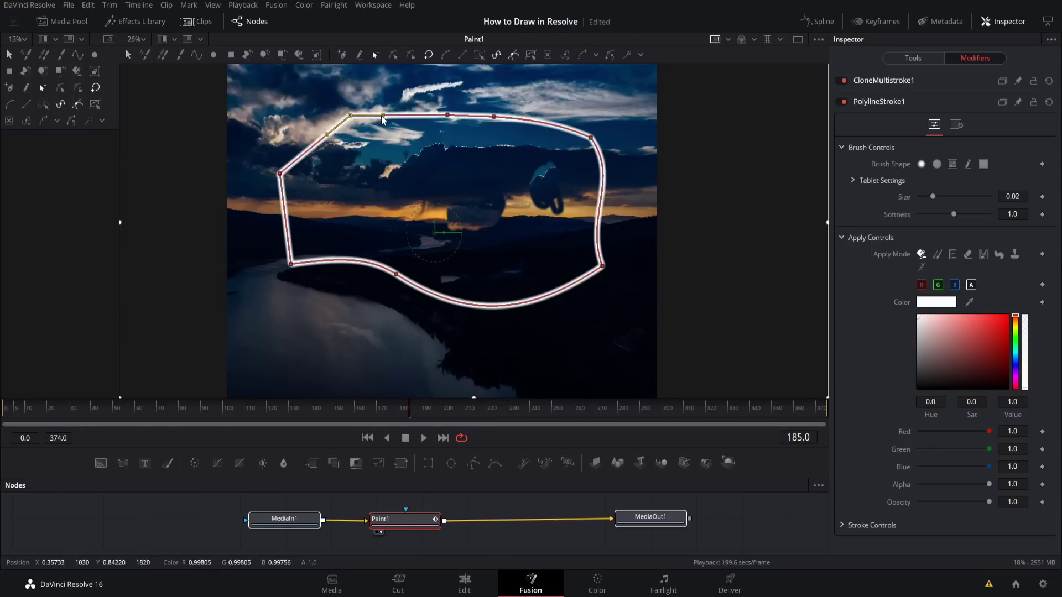
drag(383, 115, 387, 104)
key(ctrl+z)
key(ctrl+z)
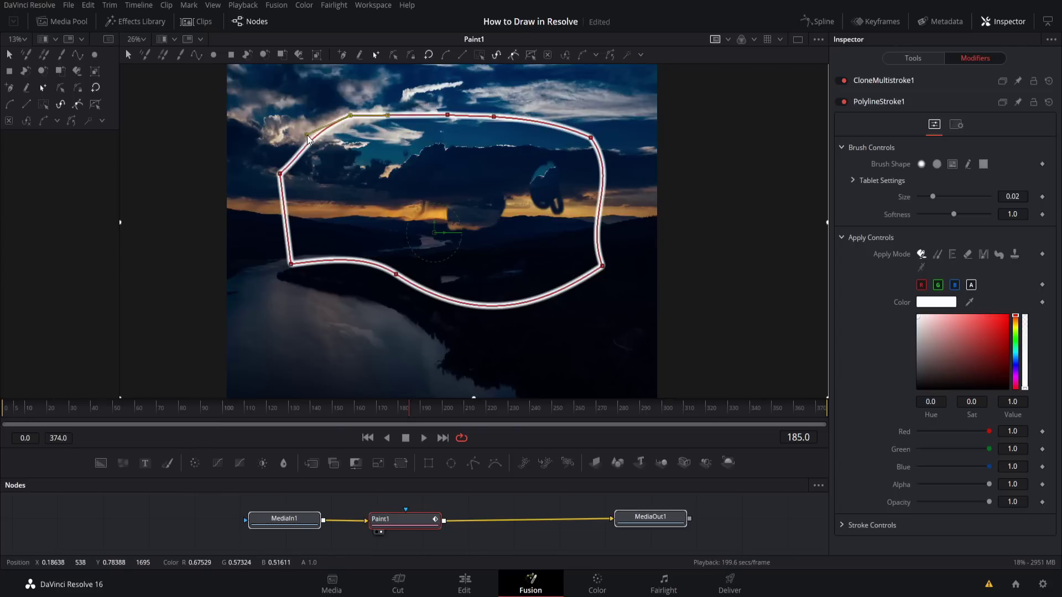
Step: Add points along the polyline's left edge and pull them inward to form a notch
click(287, 220)
drag(288, 224, 318, 201)
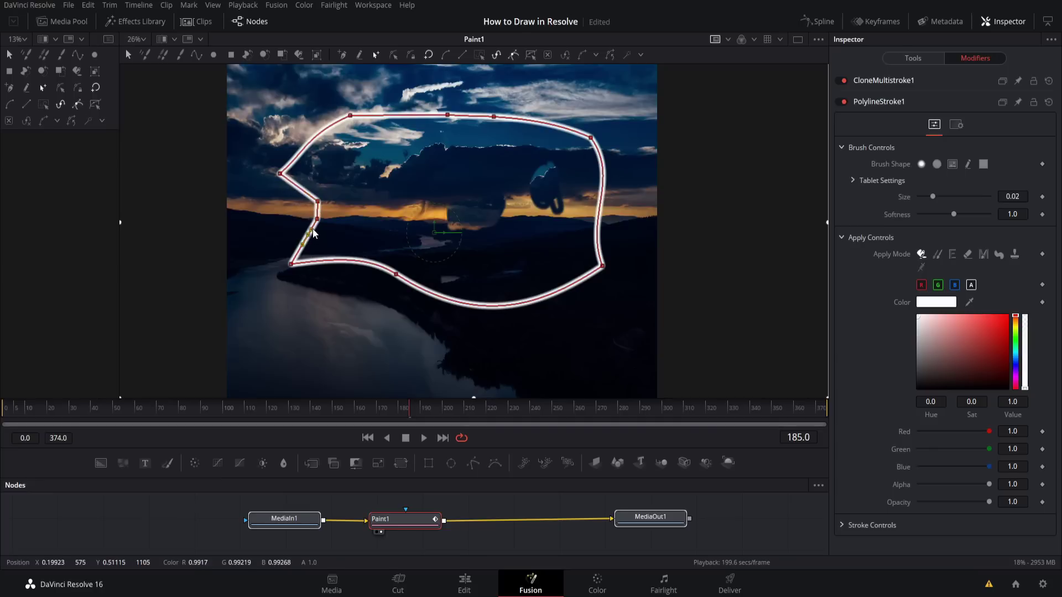
click(442, 198)
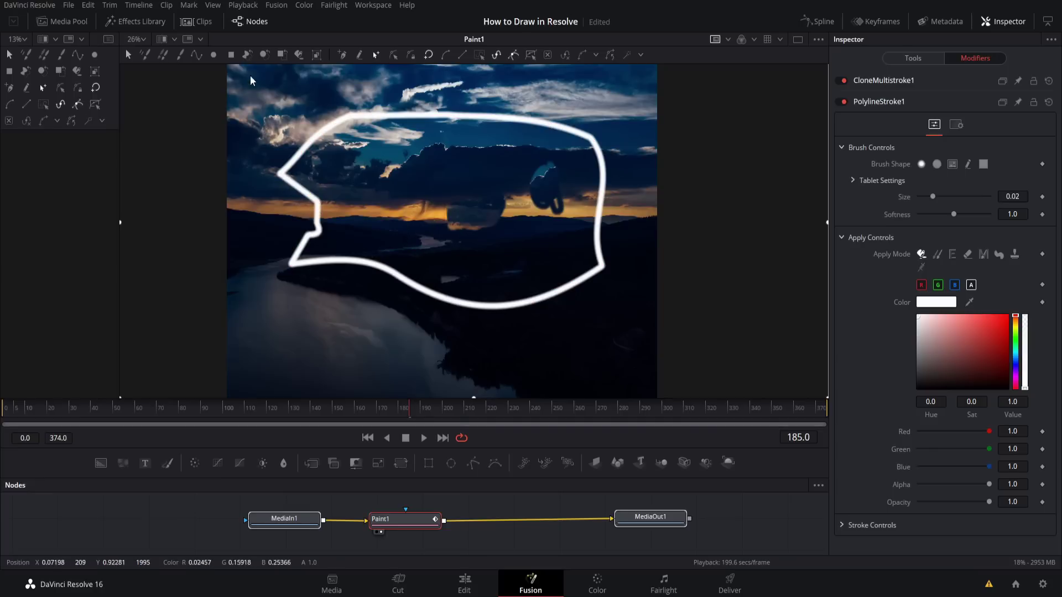
Step: Draw a filled white circle with a radius of about 0.136 near the middle of the image
click(215, 54)
drag(439, 200, 485, 230)
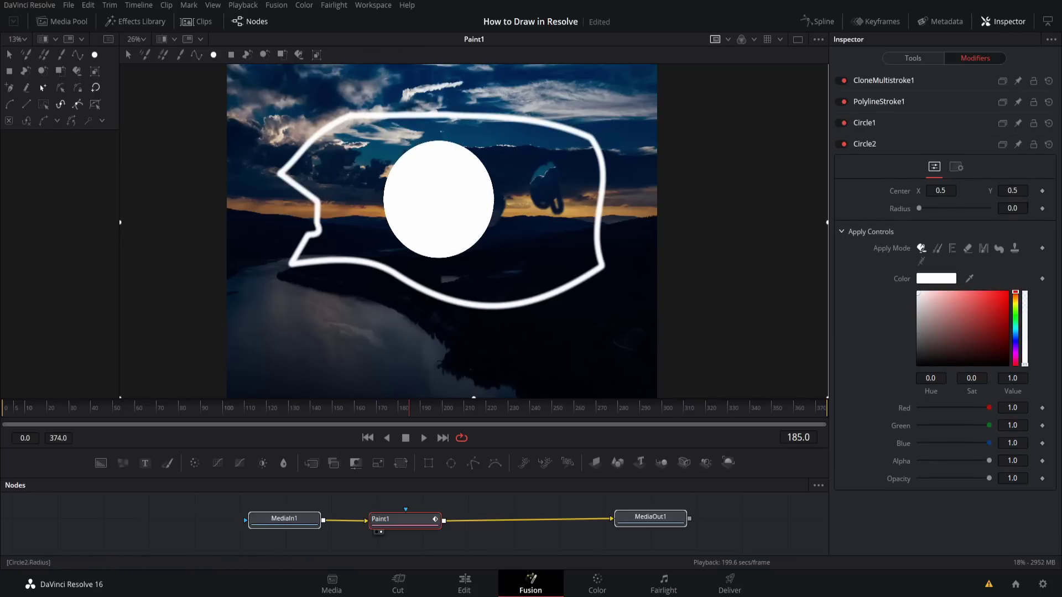
click(438, 195)
scroll(1005, 187, down, 3)
scroll(1004, 187, up, 5)
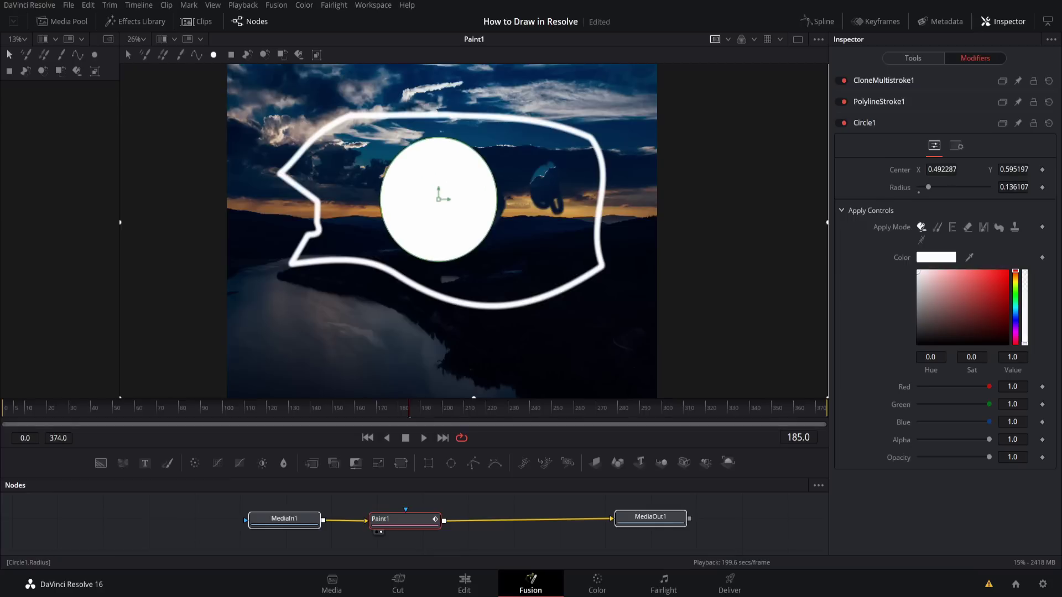
Step: Move the circle's center to about X 0.535, Y 0.552 and color it green with hue 0.368, saturation 0.693 and value 0.622
mouse_move(442, 198)
mouse_down()
mouse_move(465, 199)
mouse_move(457, 192)
mouse_move(458, 206)
mouse_up()
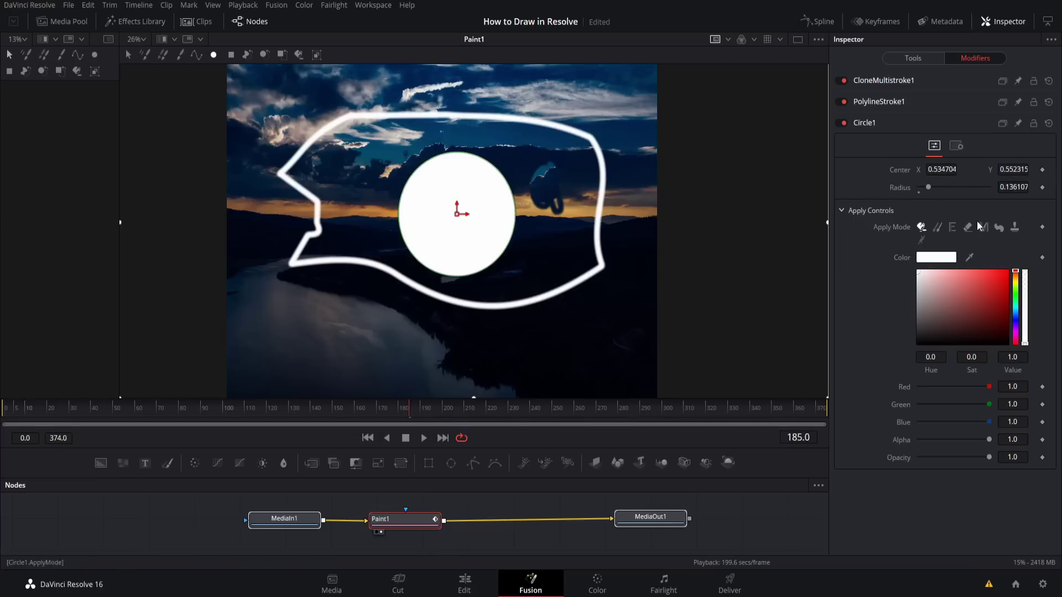
click(1015, 297)
drag(977, 319, 981, 301)
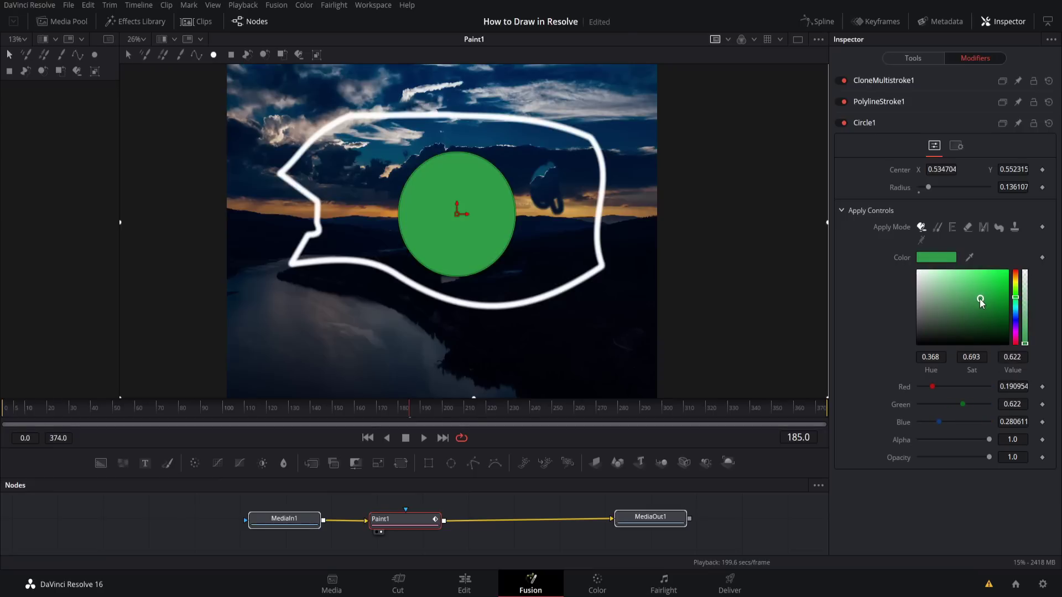
Step: Draw a filled rectangle about 0.41 wide and 0.28 high at the image's lower left, and delete the empty Rectangle2 modifier
click(231, 54)
mouse_move(266, 283)
mouse_down()
mouse_move(420, 379)
mouse_move(392, 378)
mouse_move(439, 377)
mouse_up()
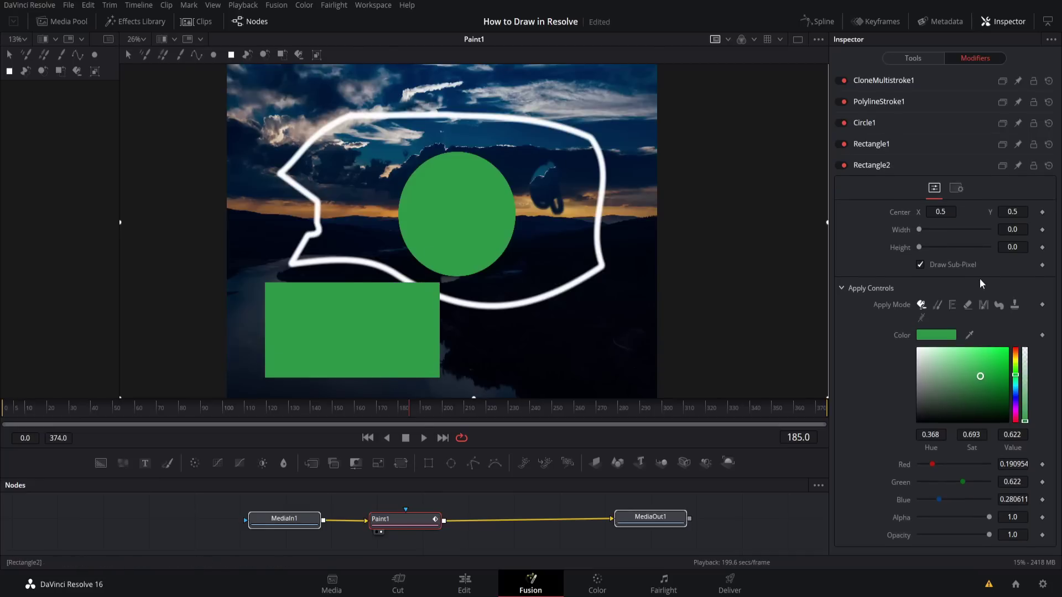
right_click(980, 281)
click(939, 242)
right_click(912, 154)
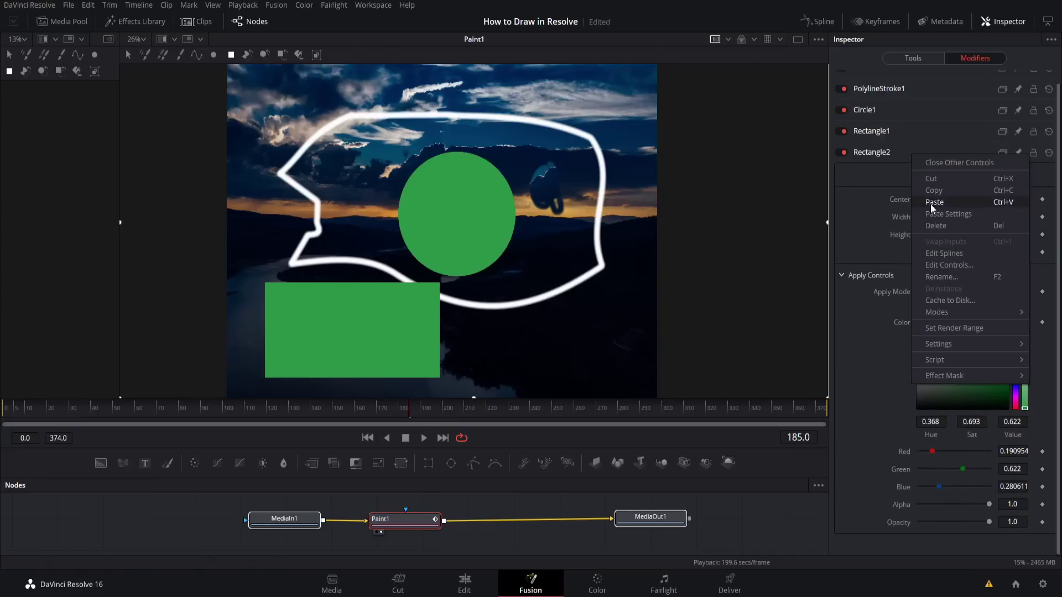
click(934, 226)
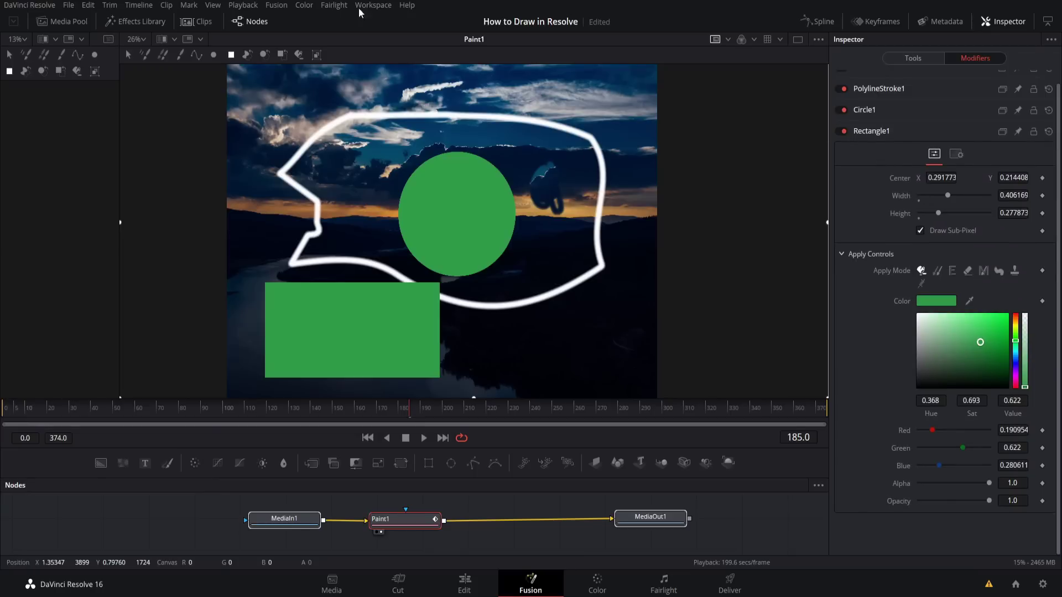
Step: Resize the green rectangle to a width of 0.449 and a height of 0.22
click(347, 340)
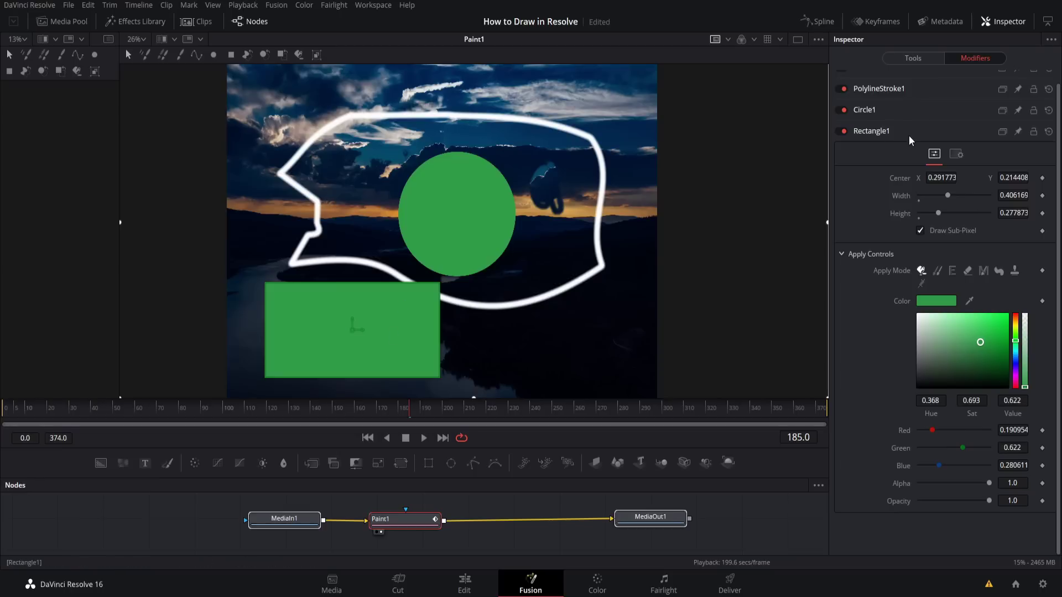
drag(947, 197, 935, 216)
Step: Move the rectangle's center to about X 0.397, Y 0.154 and color it orange with hue 0.112, saturation 0.904 and value 0.937
drag(942, 177, 1016, 322)
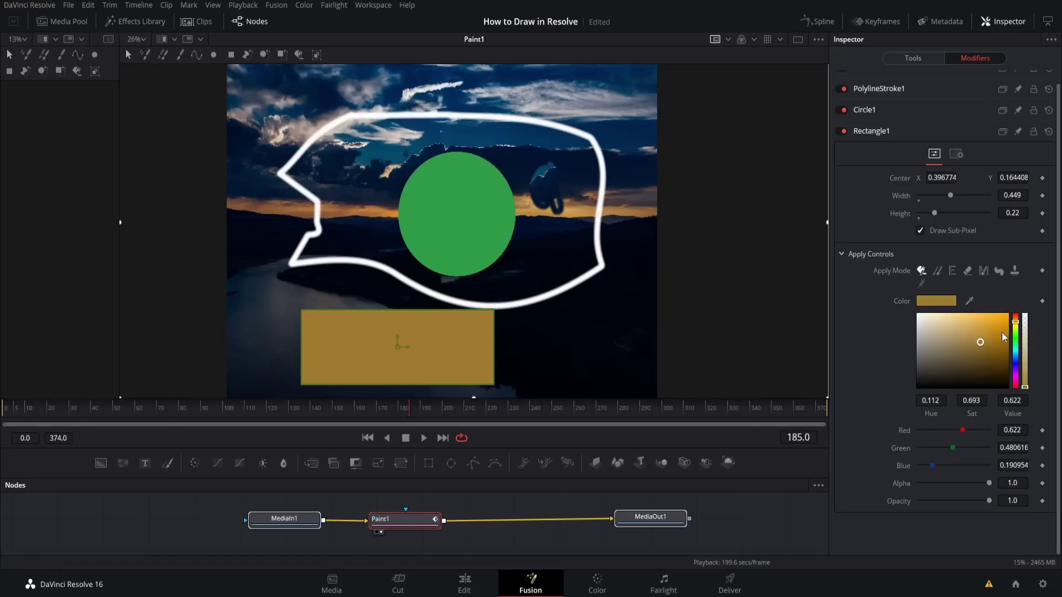
click(999, 321)
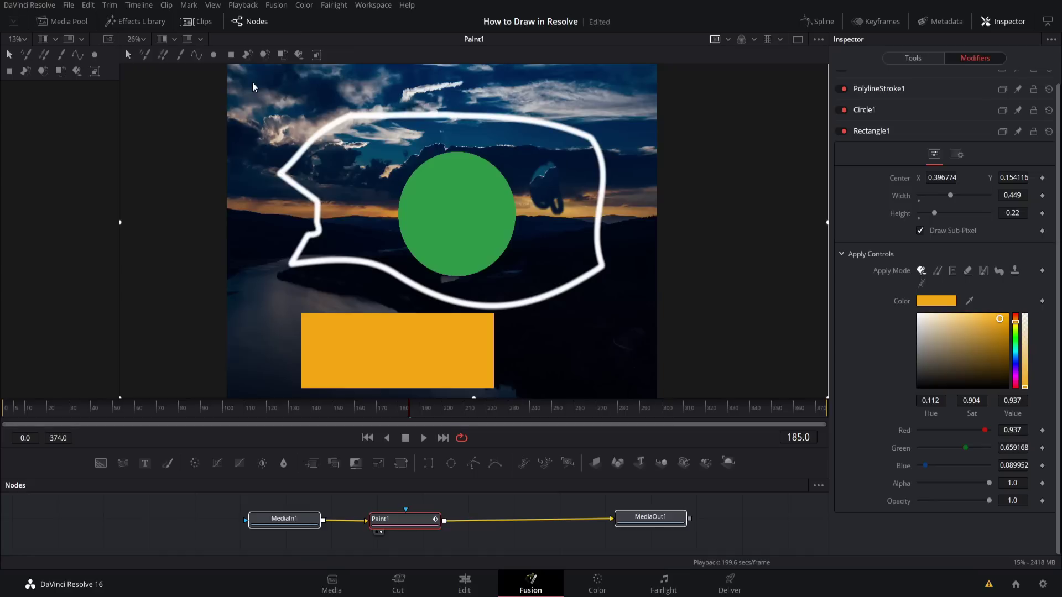
Step: Draw a closed Copy PolyLine shape with a curved left end across the upper clouds, and set its source Y to 0.2
click(295, 173)
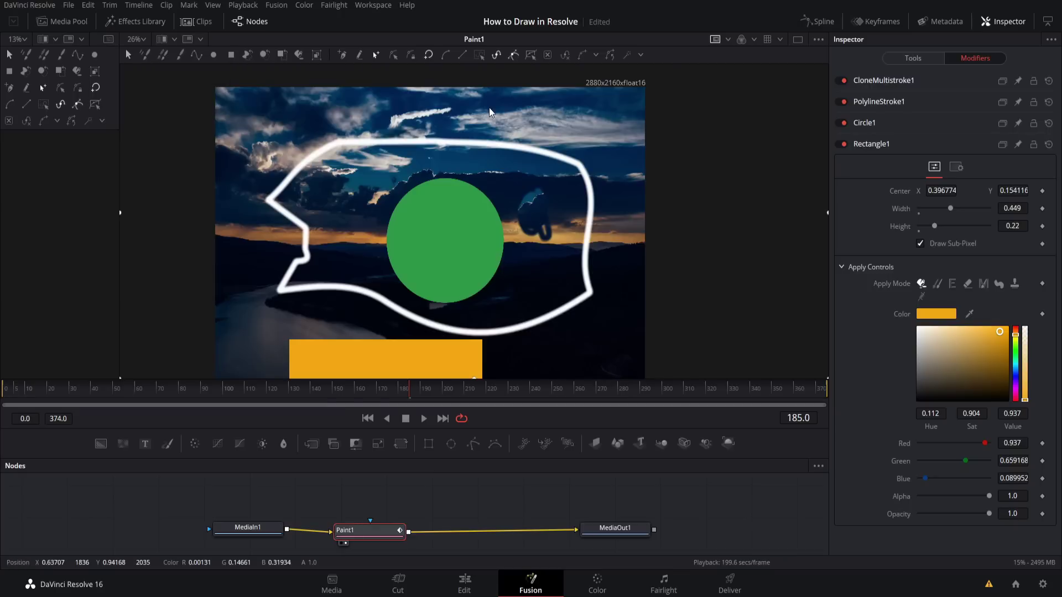
click(246, 55)
click(350, 123)
click(436, 122)
click(533, 103)
click(546, 155)
drag(390, 163, 382, 118)
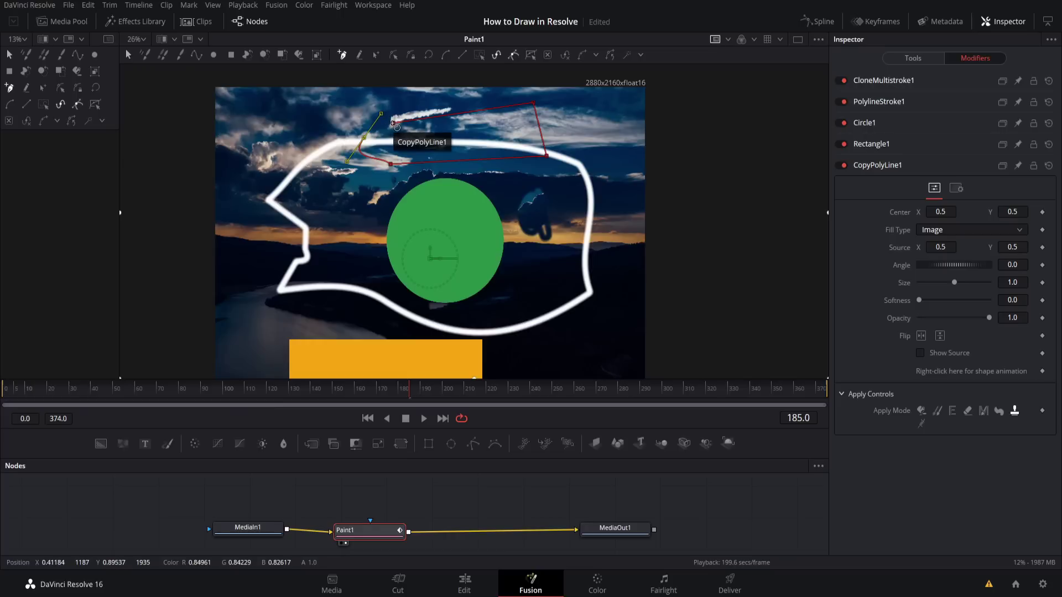
click(393, 122)
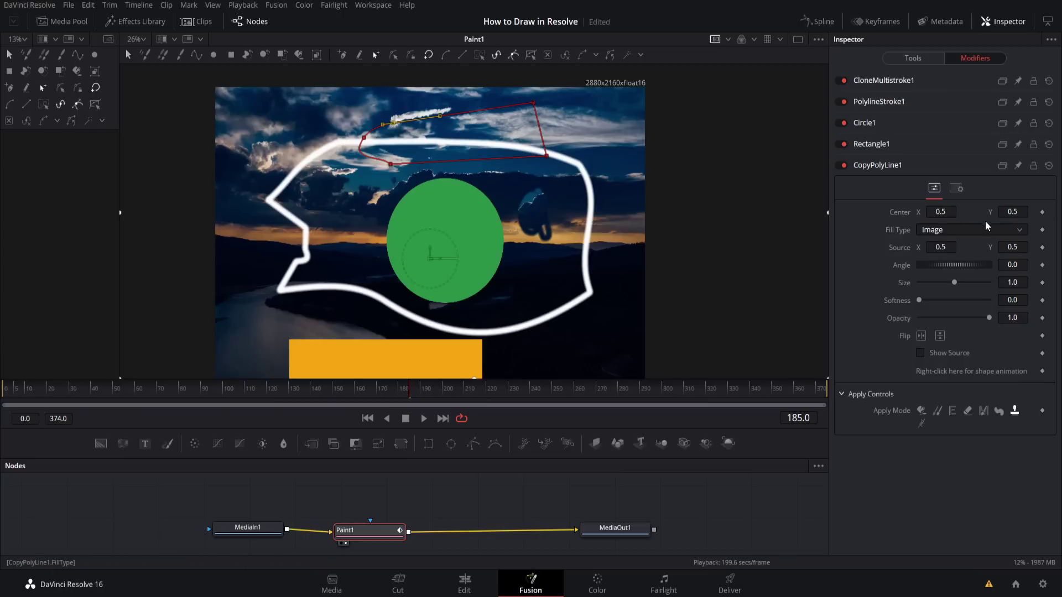
drag(1012, 247, 985, 247)
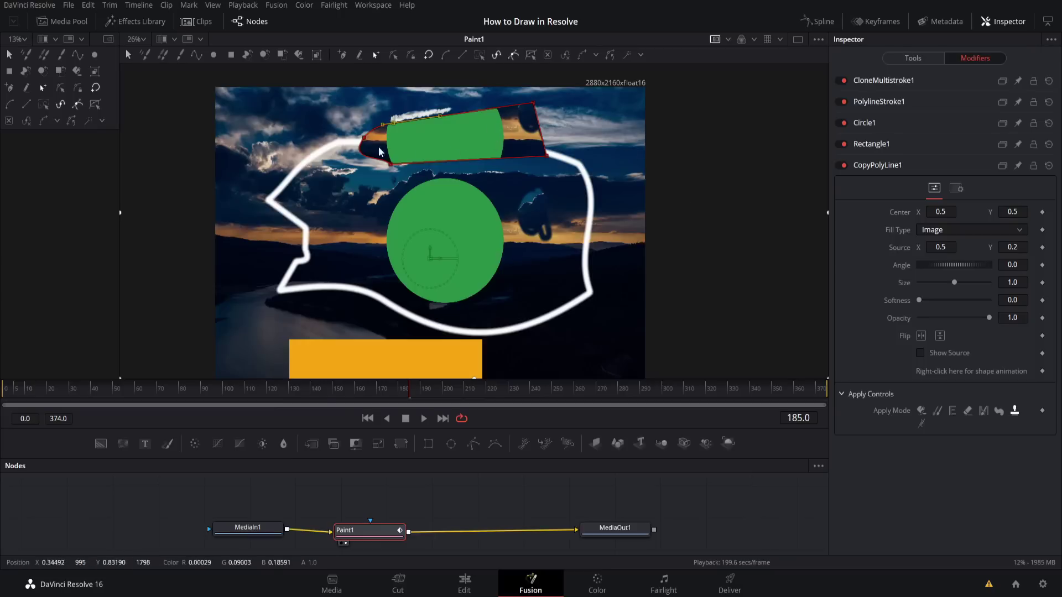
click(586, 216)
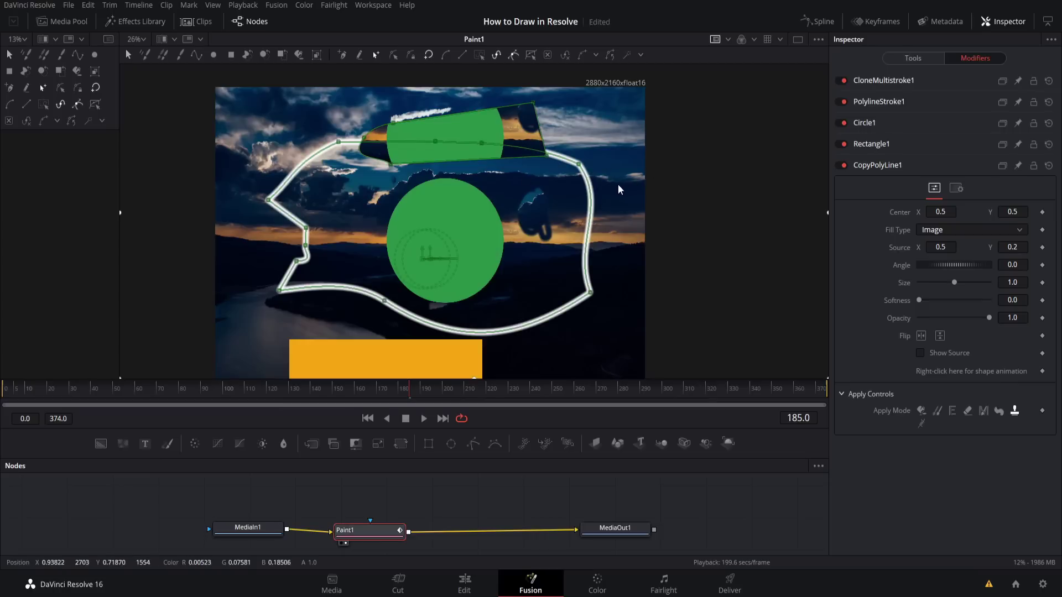
click(885, 101)
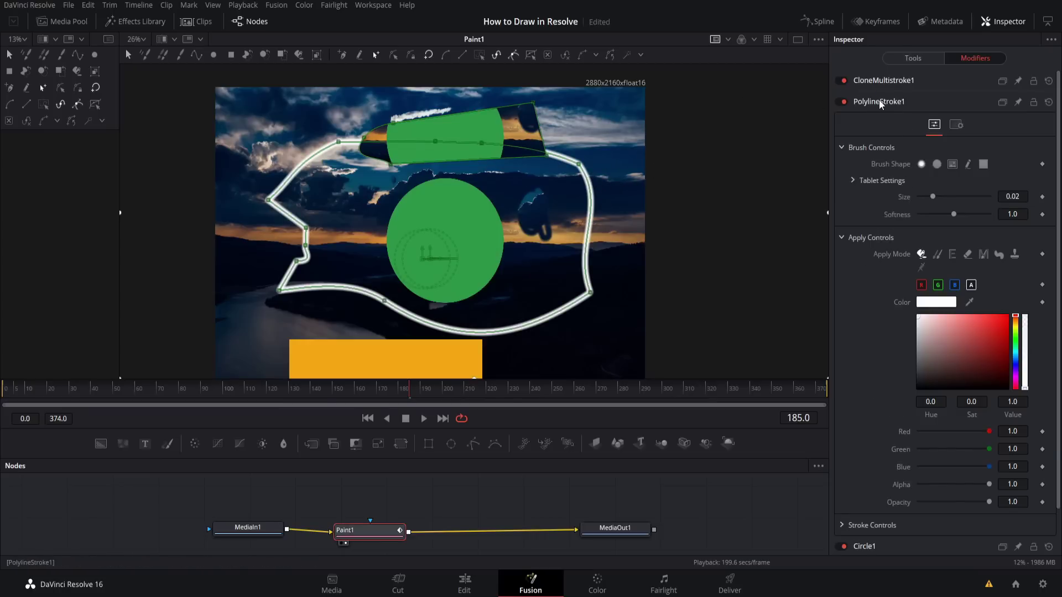
click(879, 102)
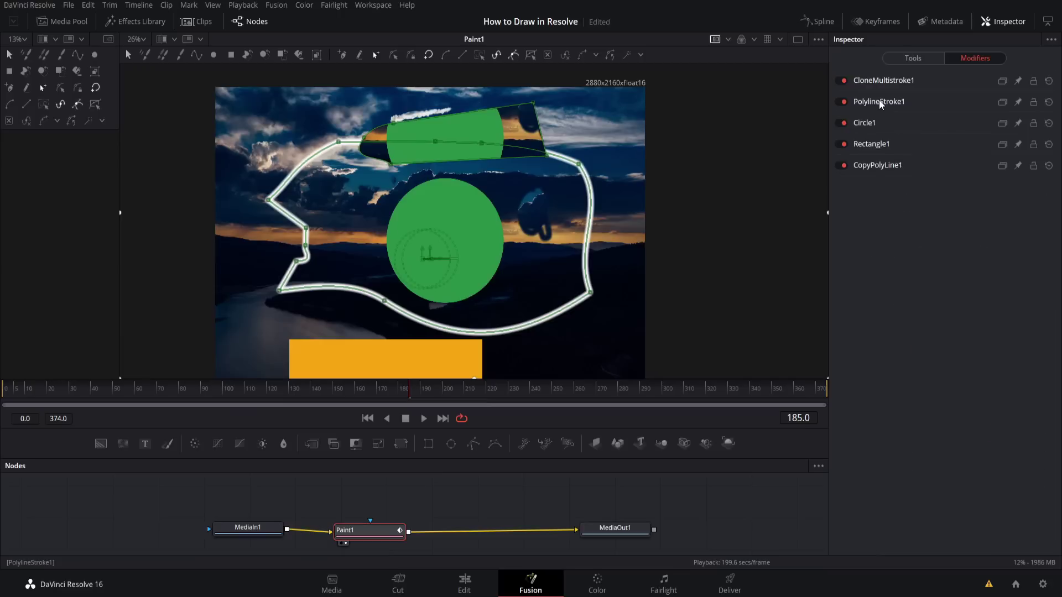
click(878, 166)
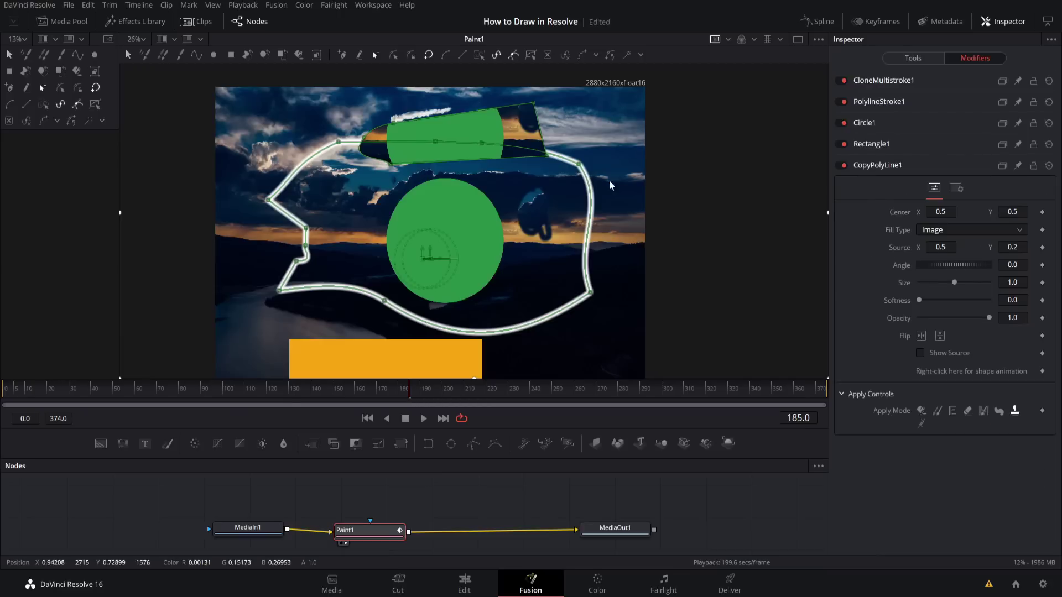
click(510, 124)
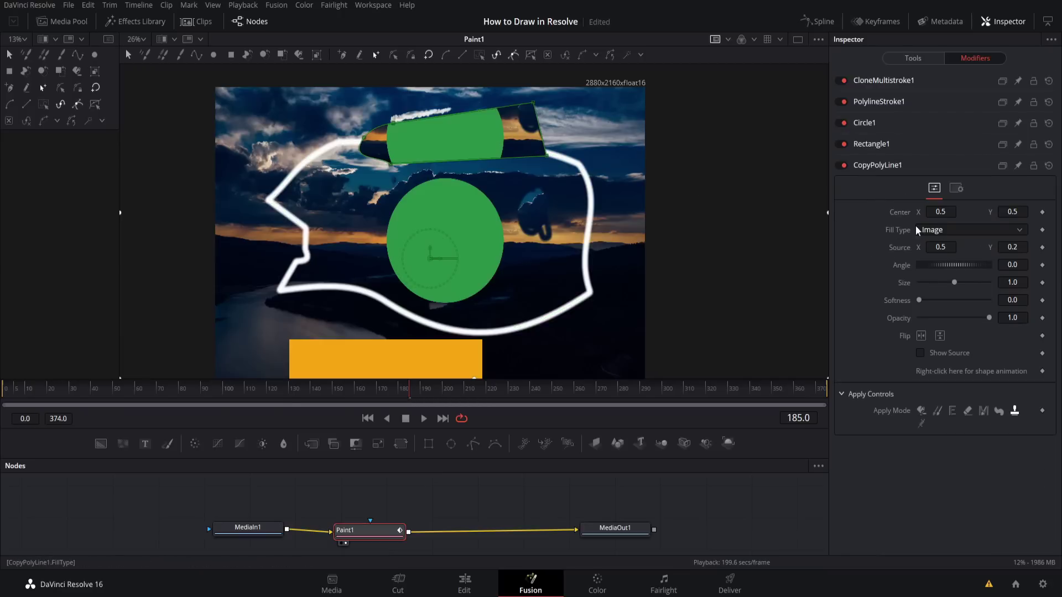
Step: Give the copied polyline a solid blue fill: fill type Fill, apply mode Color, hue 0.536, saturation 0.904, value 0.835
click(934, 229)
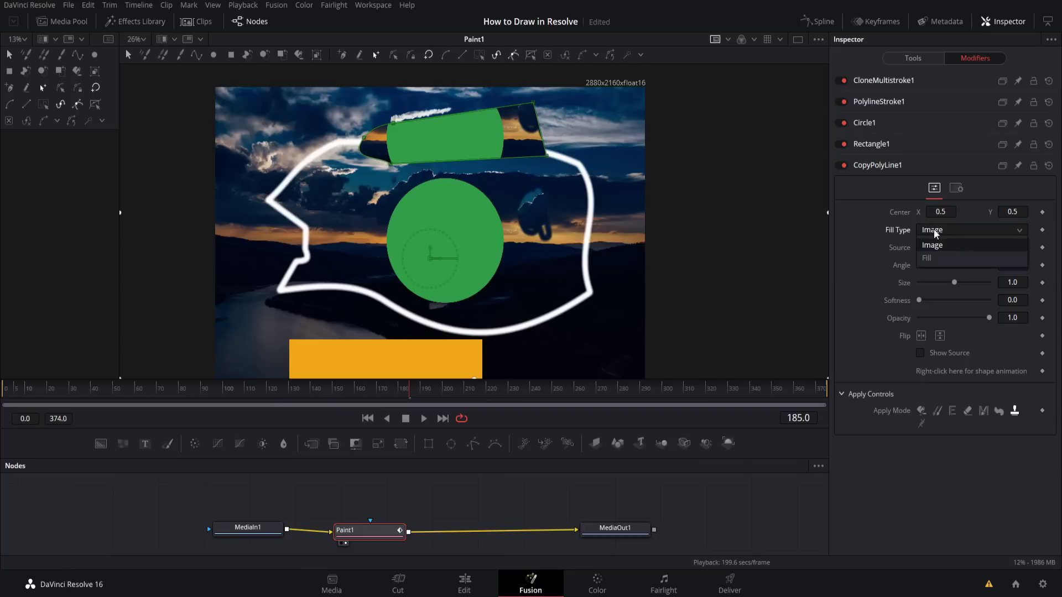
click(935, 253)
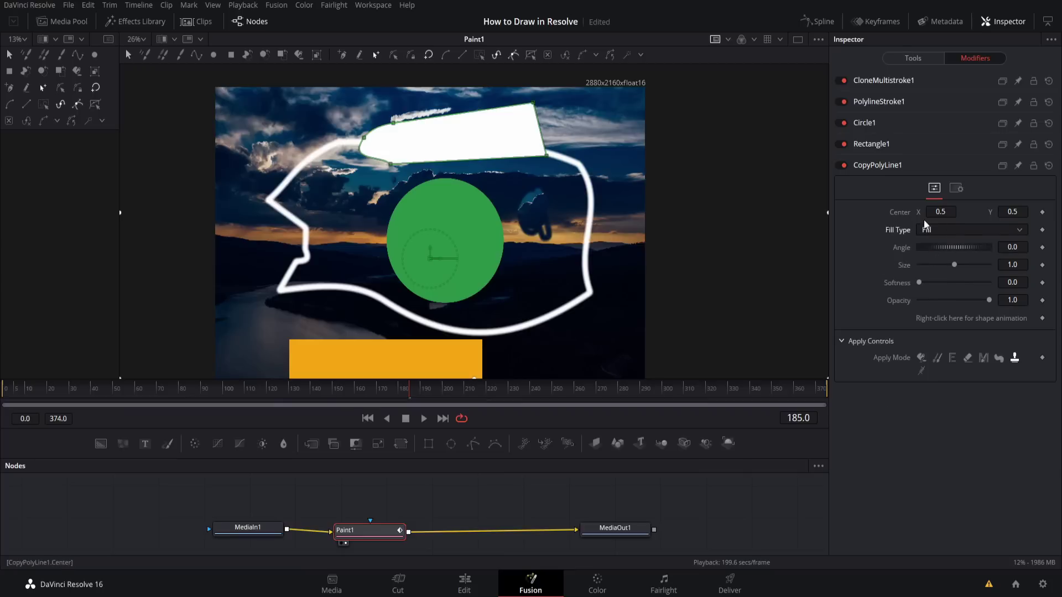
click(921, 357)
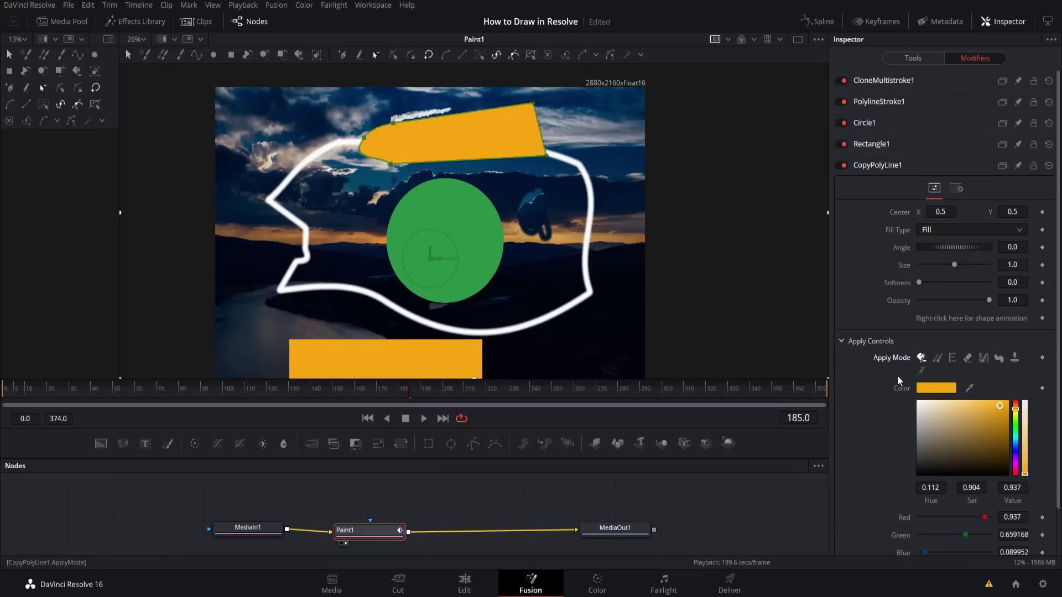
scroll(881, 393, down, 2)
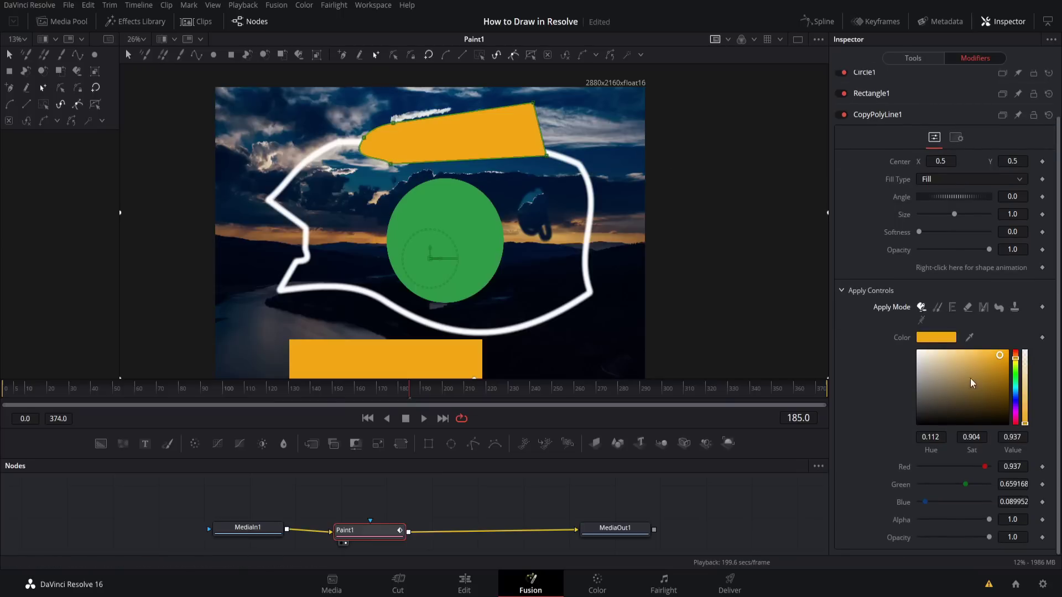
mouse_move(1016, 383)
mouse_down()
mouse_move(1016, 402)
mouse_move(1000, 363)
mouse_up()
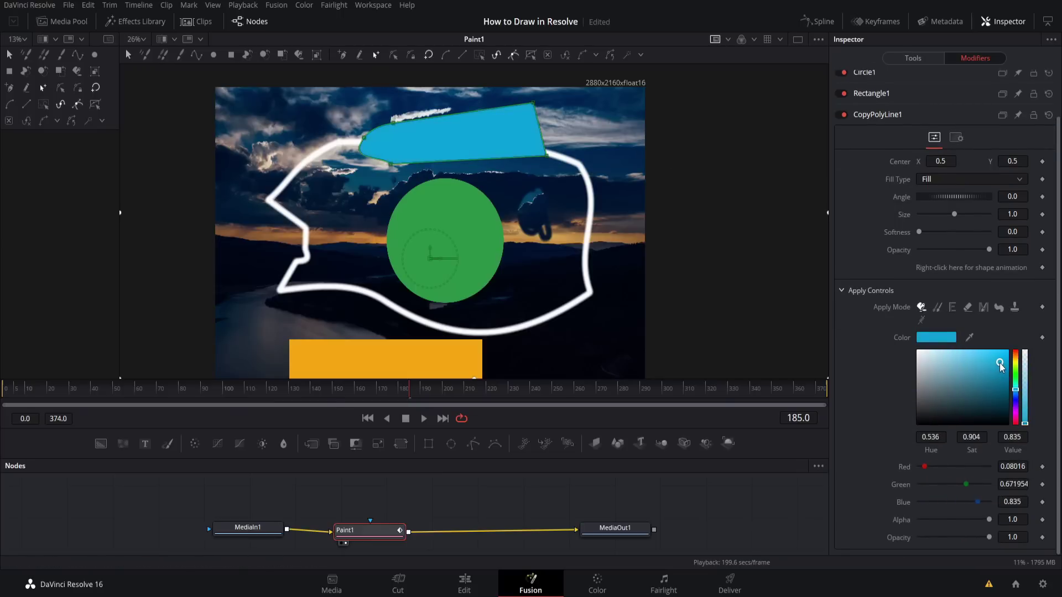
Step: Try a Copy Ellipse over the green circle with fill type Image, Stamp apply mode and source X 0.405, and undo the ellipse
click(265, 55)
drag(254, 147, 351, 199)
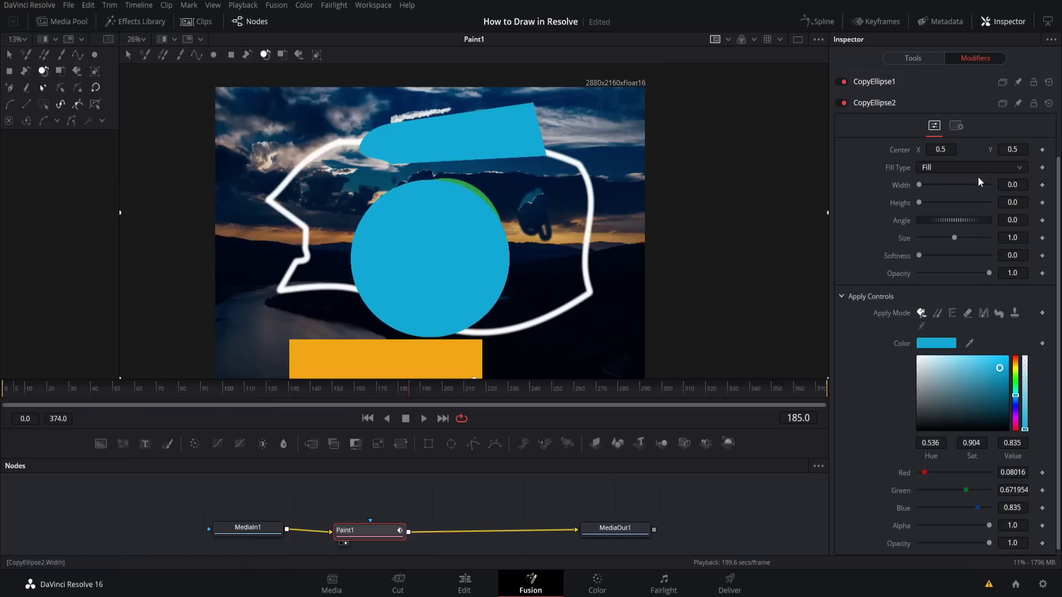
click(933, 171)
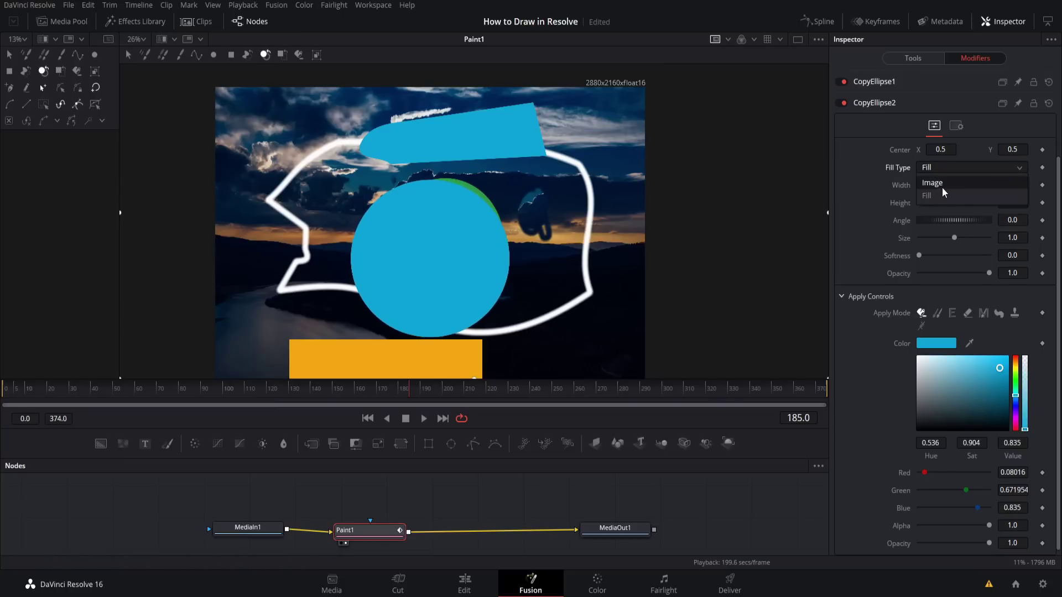
click(942, 188)
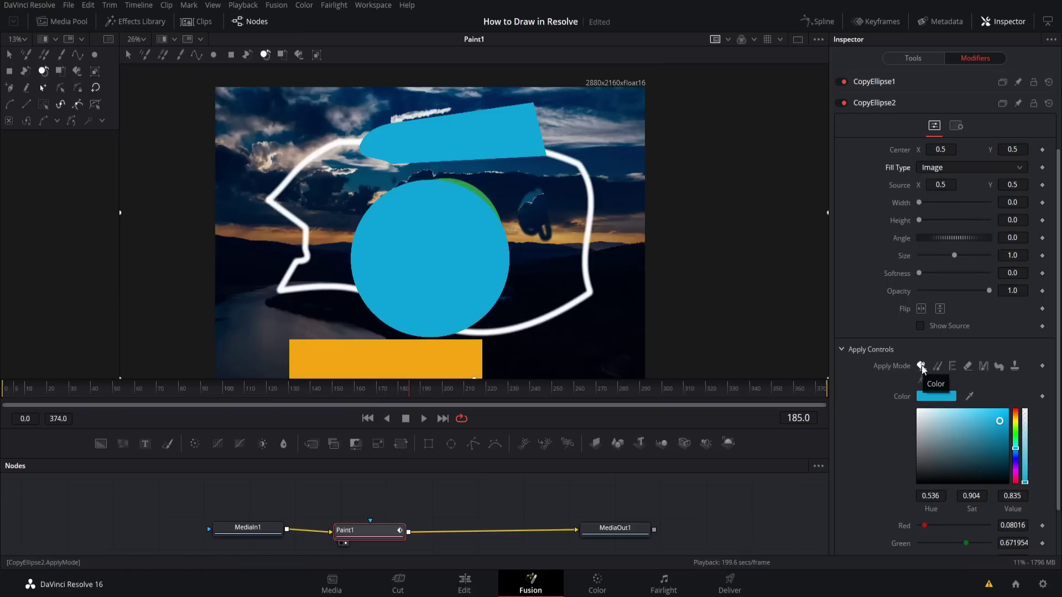
click(1014, 368)
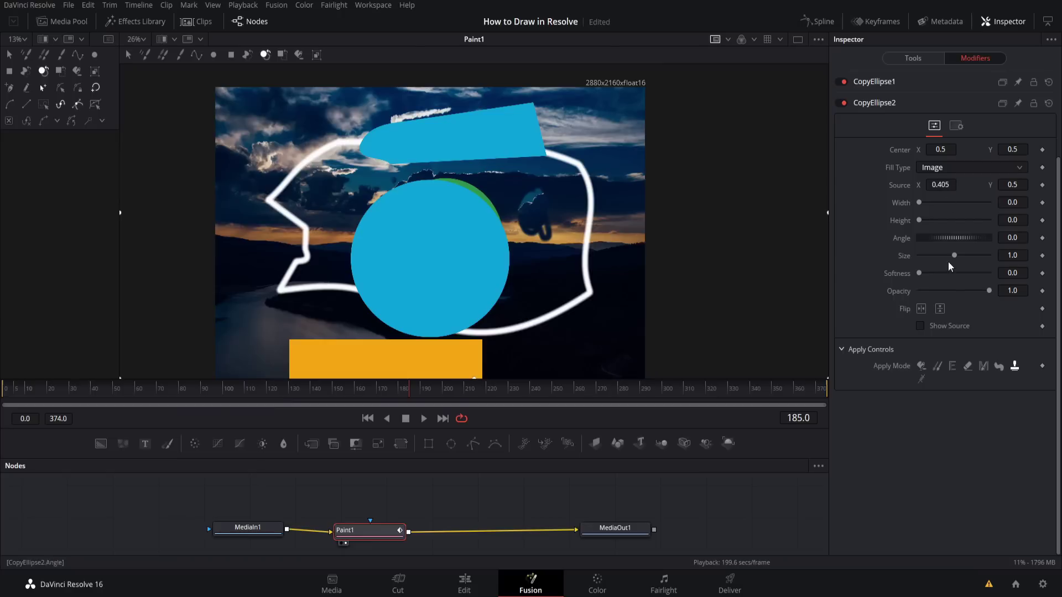
key(ctrl+z)
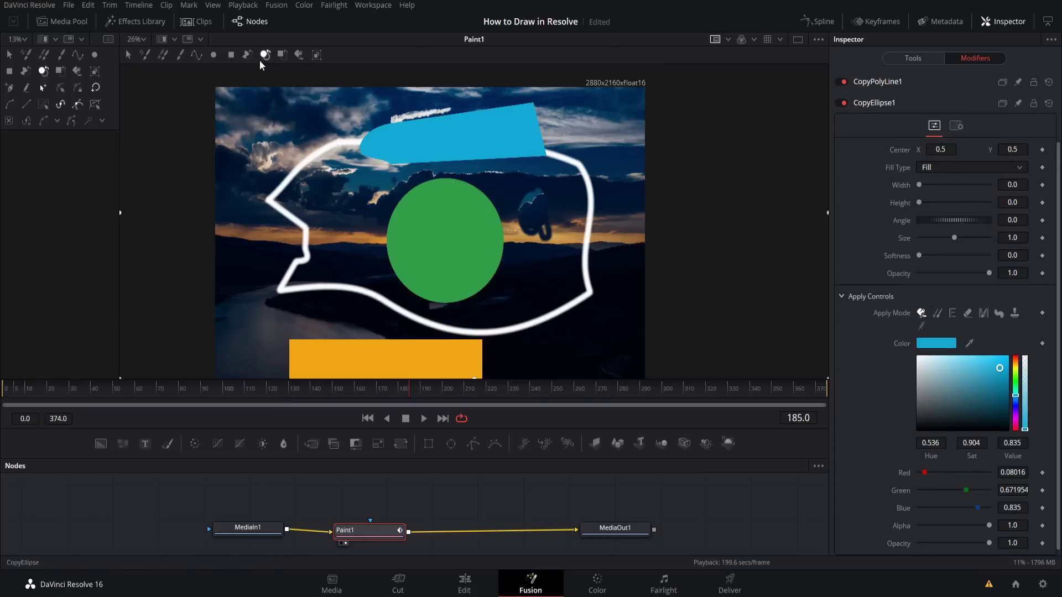
Step: Draw a blue Copy Ellipse, wider than it is tall, over the lower part of the green circle
mouse_move(264, 166)
mouse_down()
mouse_move(313, 206)
mouse_move(394, 157)
mouse_move(320, 201)
mouse_move(313, 253)
mouse_move(387, 225)
mouse_move(346, 218)
mouse_move(359, 201)
mouse_move(360, 218)
mouse_up()
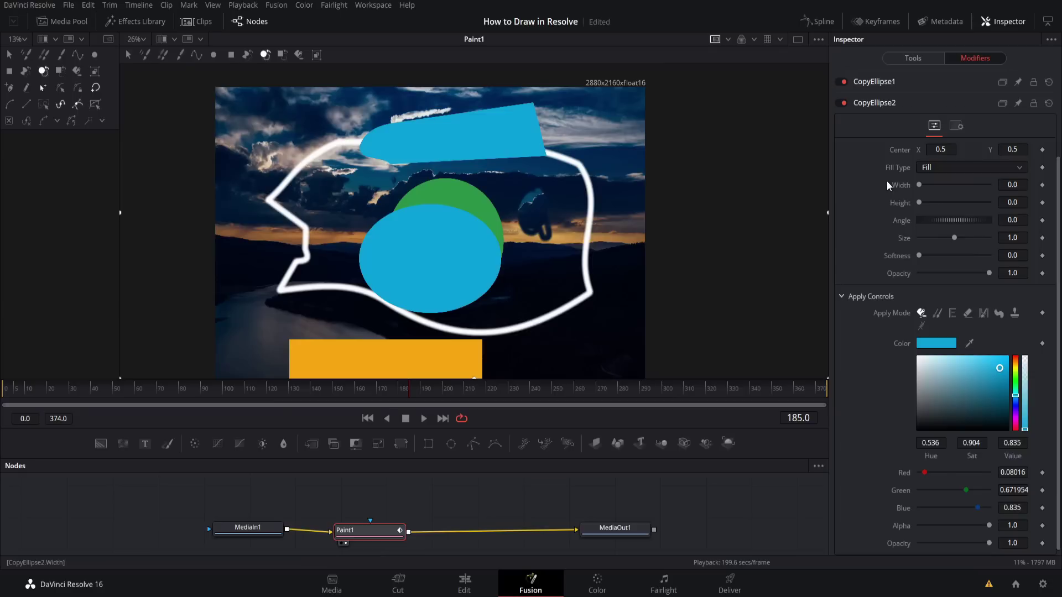
Step: Undo the extra Copy Ellipse, and give the remaining one fill type Image, Stamp apply mode and source X 0.247
key(ctrl+z)
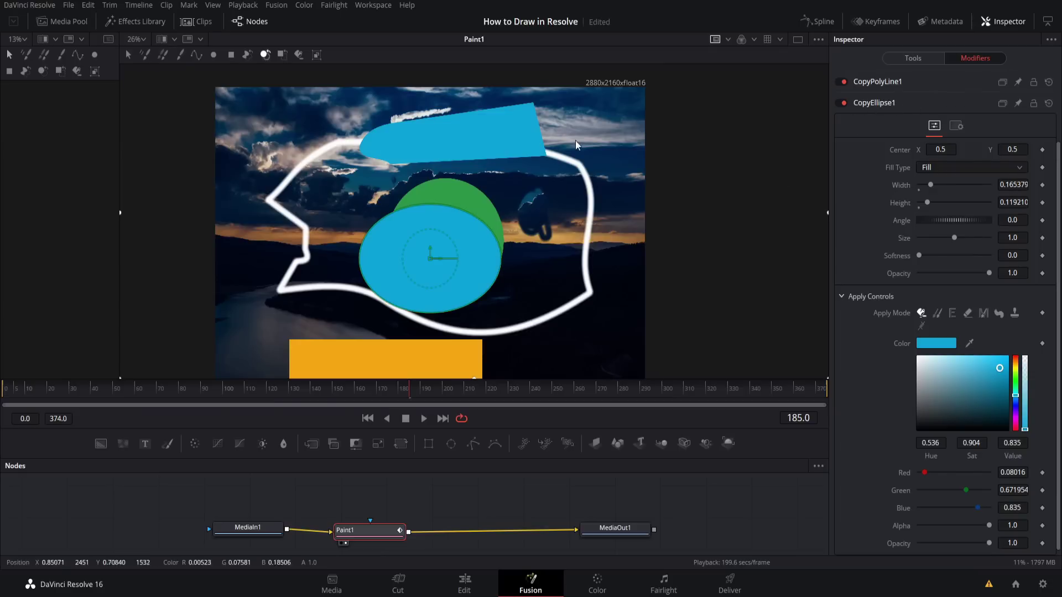
click(937, 168)
click(939, 184)
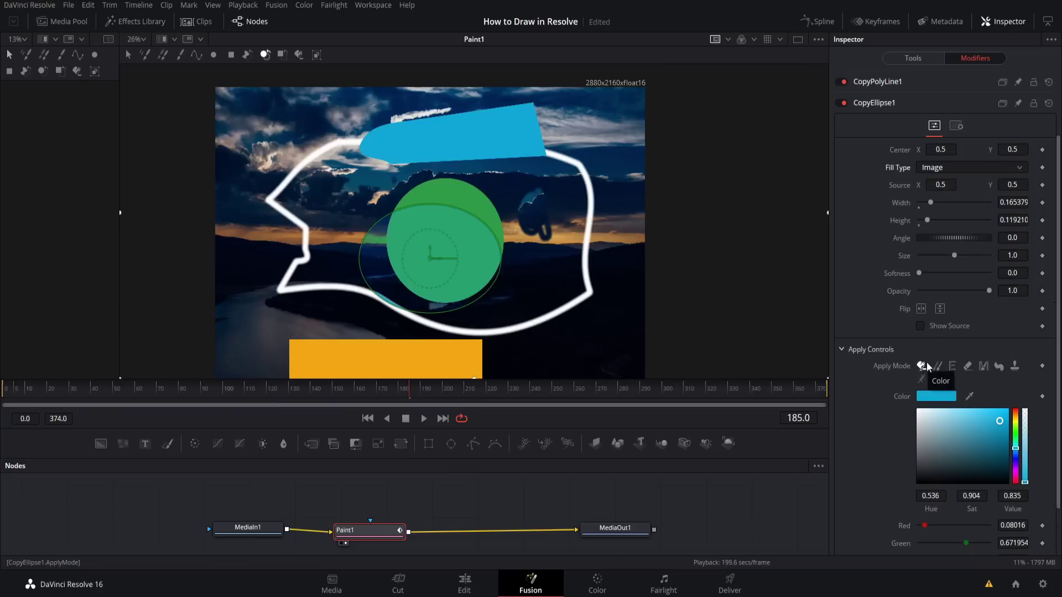
click(1017, 366)
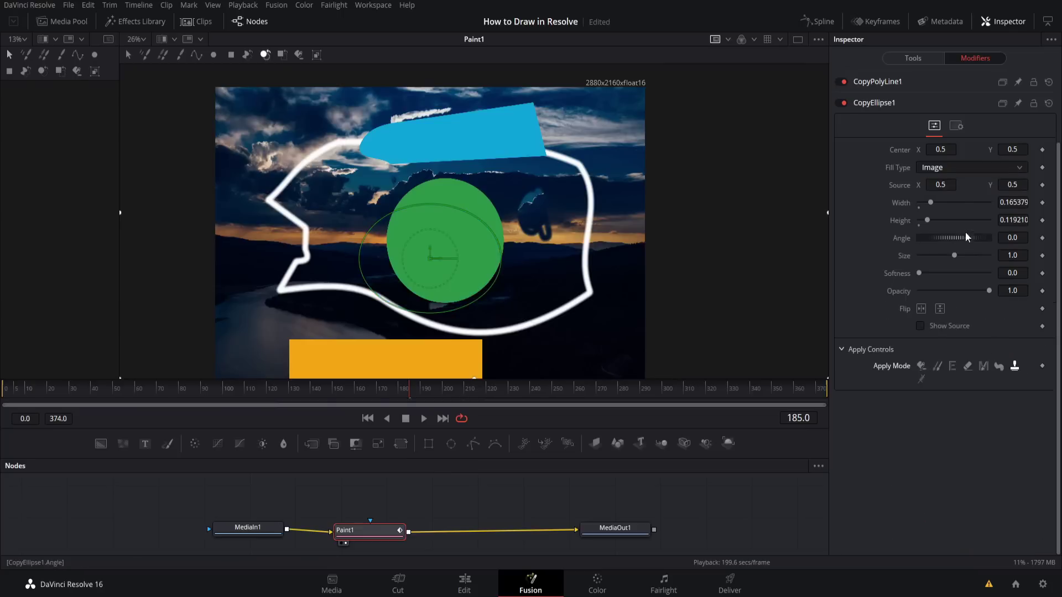
drag(945, 182, 807, 182)
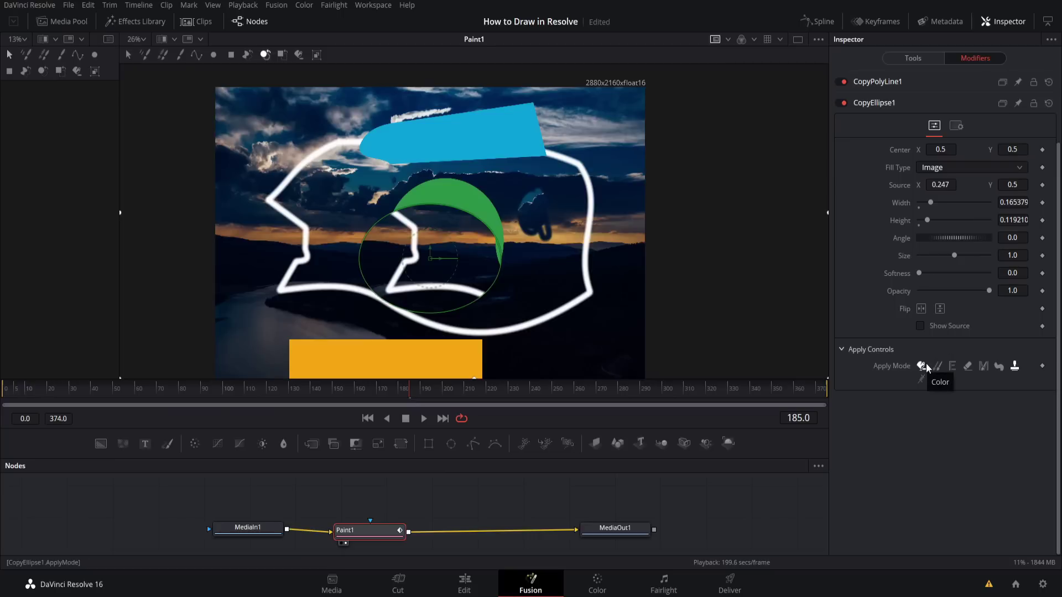
click(938, 171)
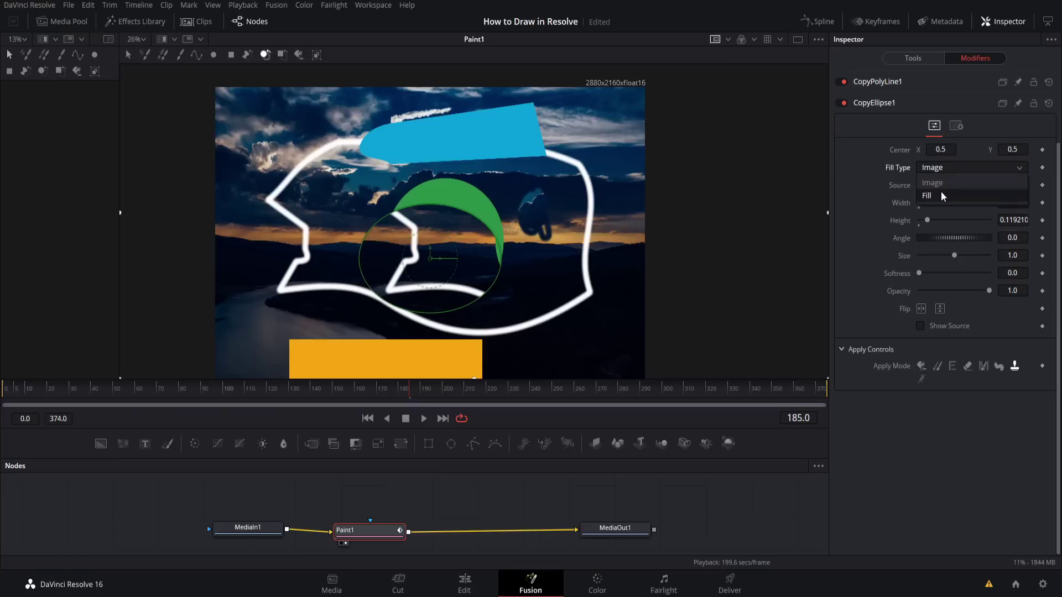
Step: Draw a Copy Rectangle about 0.19 wide and 0.30 high over the upper-left clouds, and set its source X to 0.50344
click(283, 55)
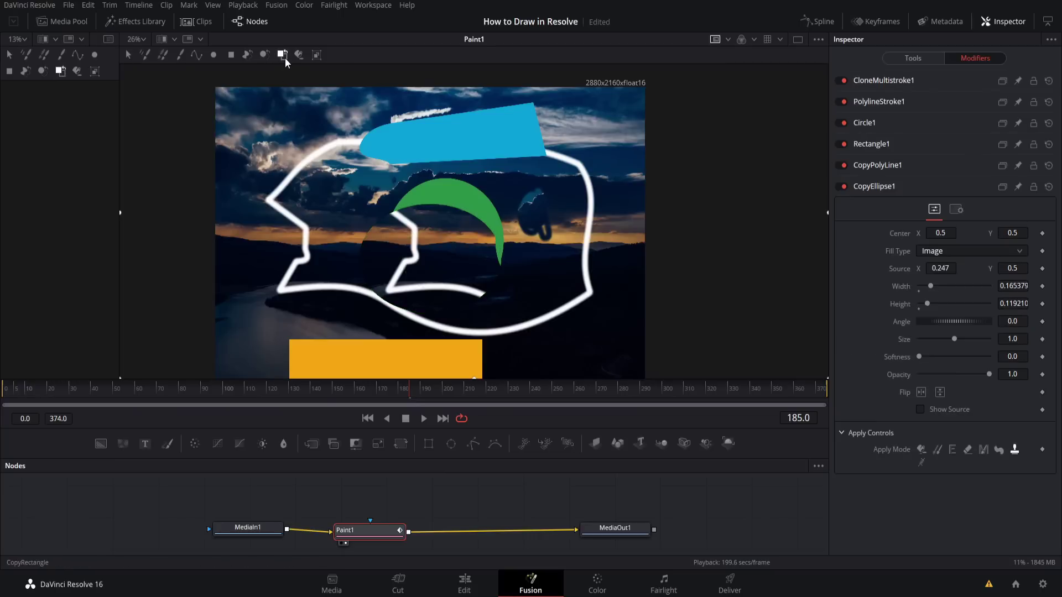
drag(241, 104, 253, 130)
drag(281, 177, 322, 208)
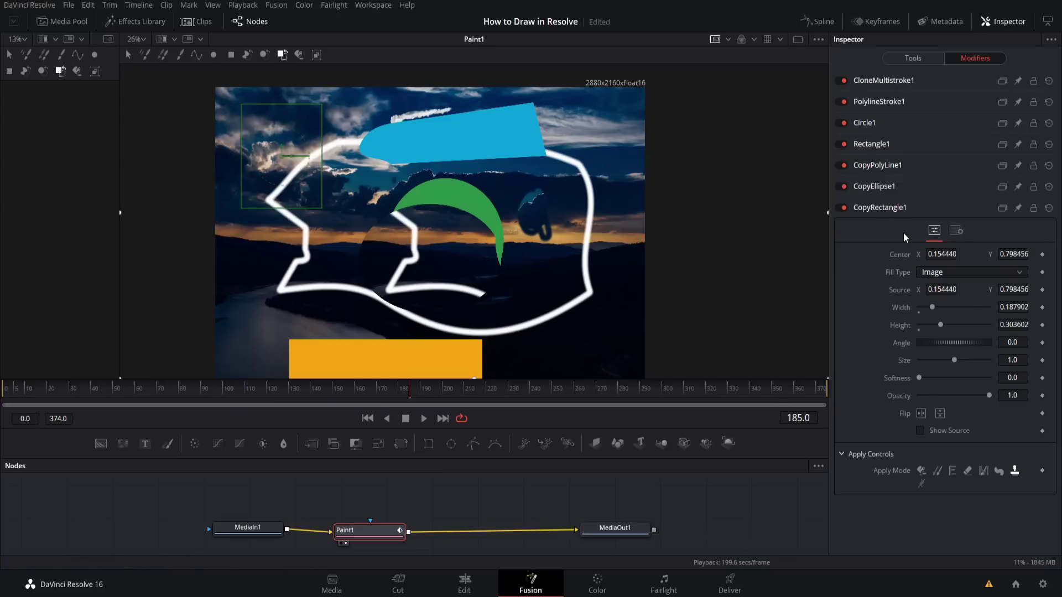
drag(941, 289, 68, 239)
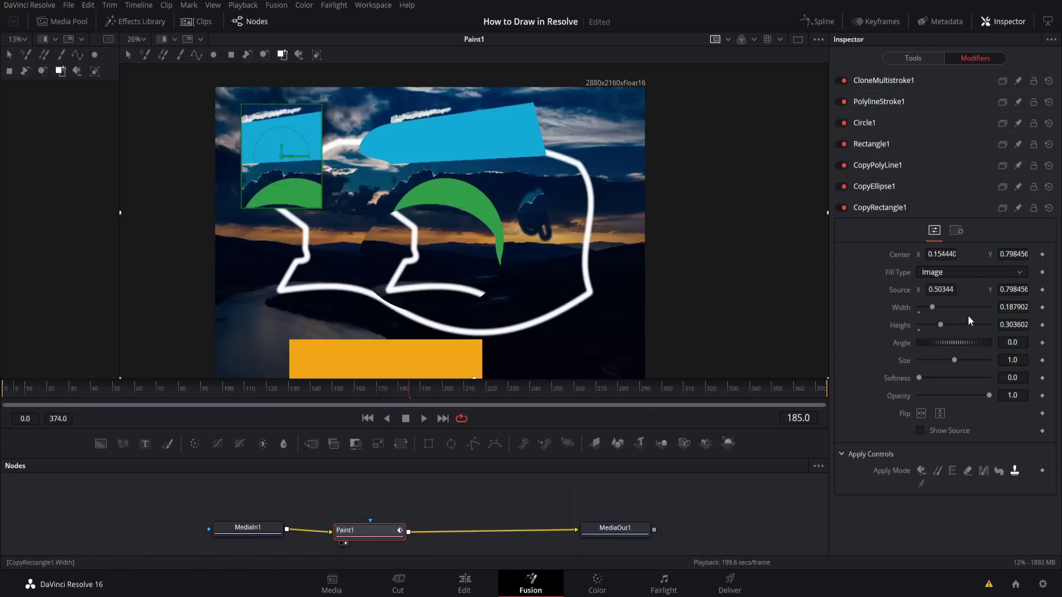
Step: Give the copied rectangle a solid muted blue fill: fill type Fill, apply mode Color, hue 0.536, saturation 0.602, value 0.646
click(954, 266)
click(951, 299)
click(920, 418)
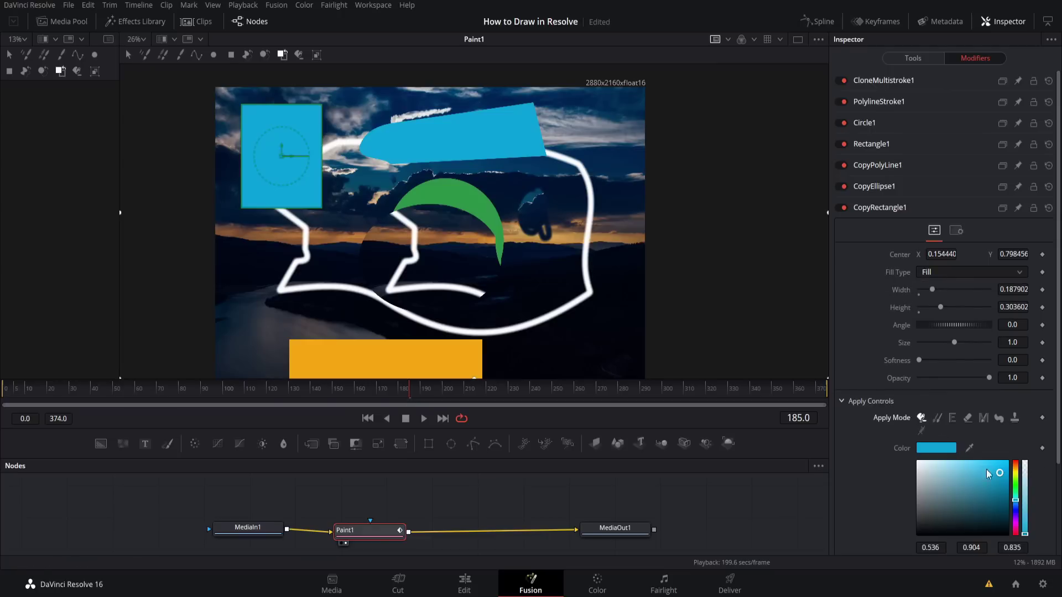
click(950, 490)
click(971, 486)
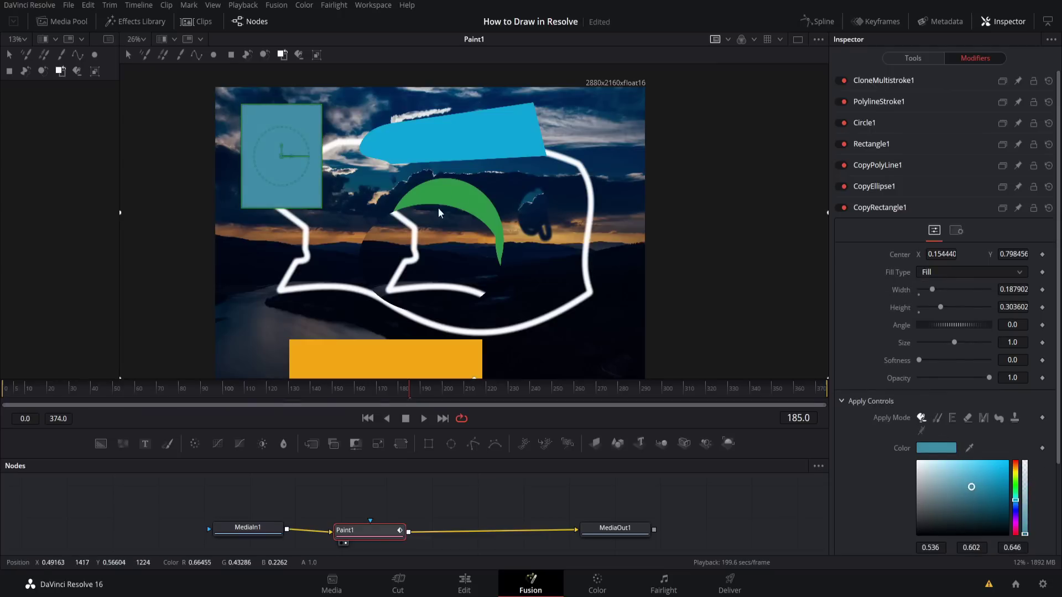
Step: Delete the Paint node with all its shapes, and add a fresh Paint node midway between MediaIn1 and MediaOut1
click(298, 54)
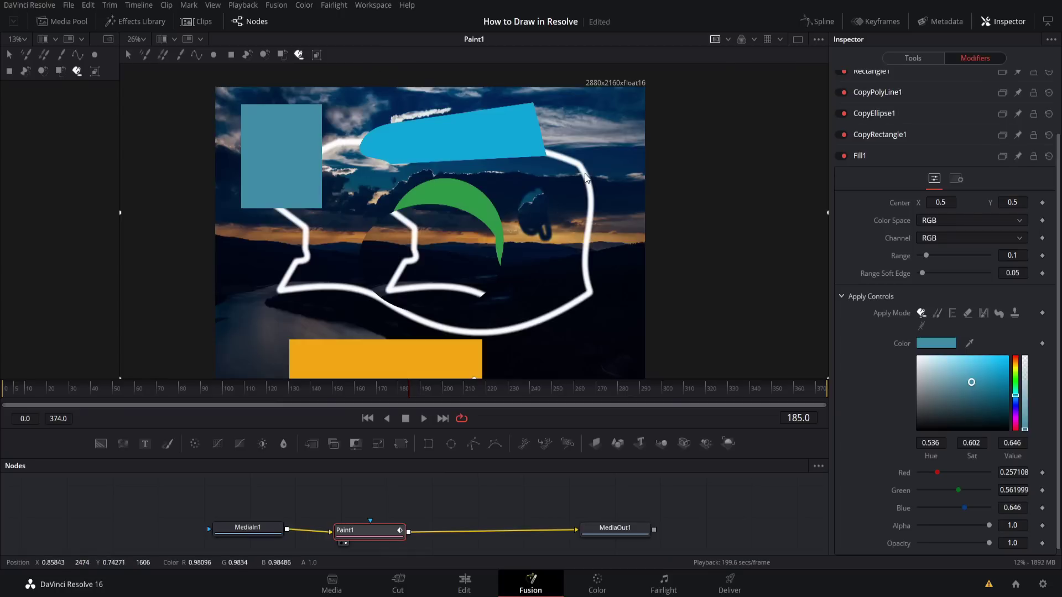
scroll(612, 174, down, 1)
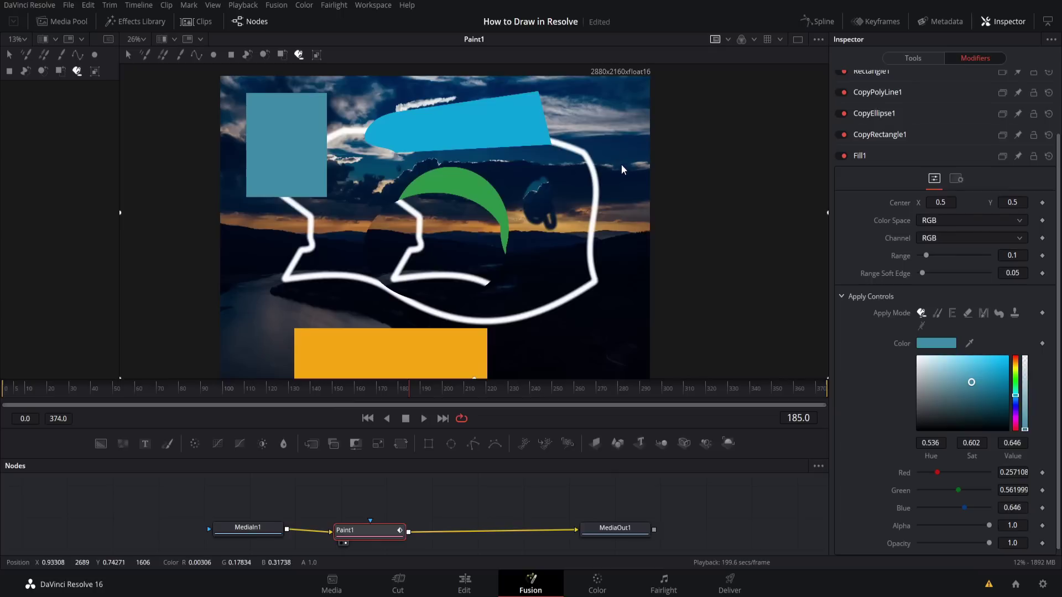
drag(463, 493, 368, 542)
key(Delete)
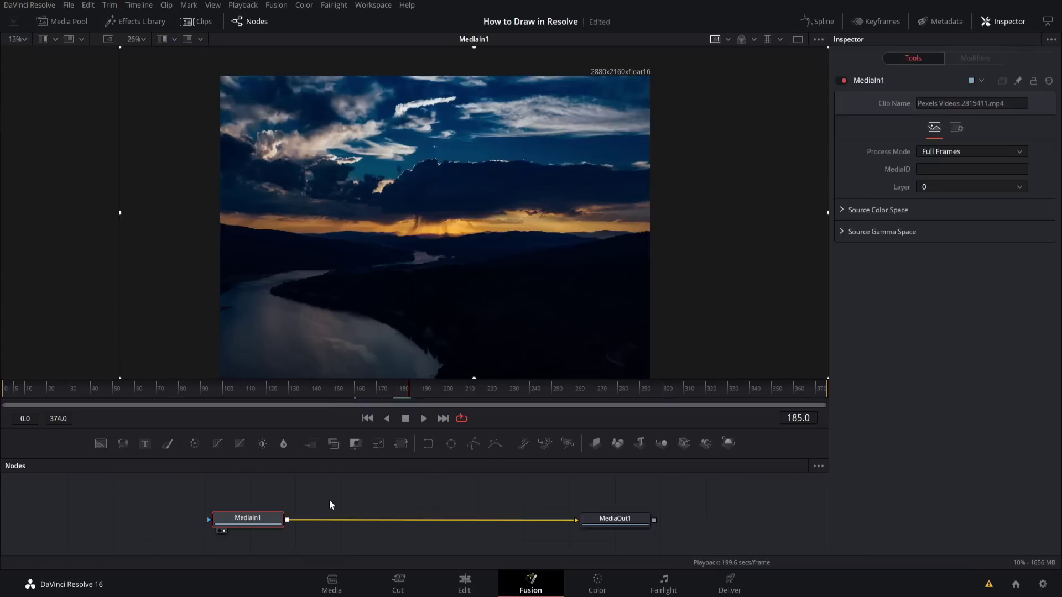
click(166, 442)
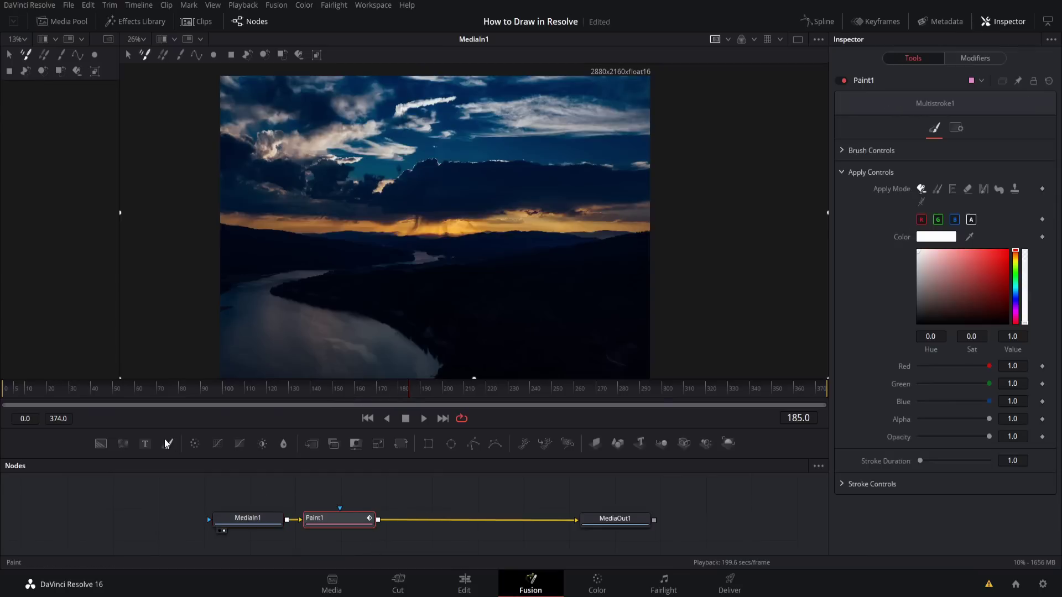
drag(354, 526, 392, 525)
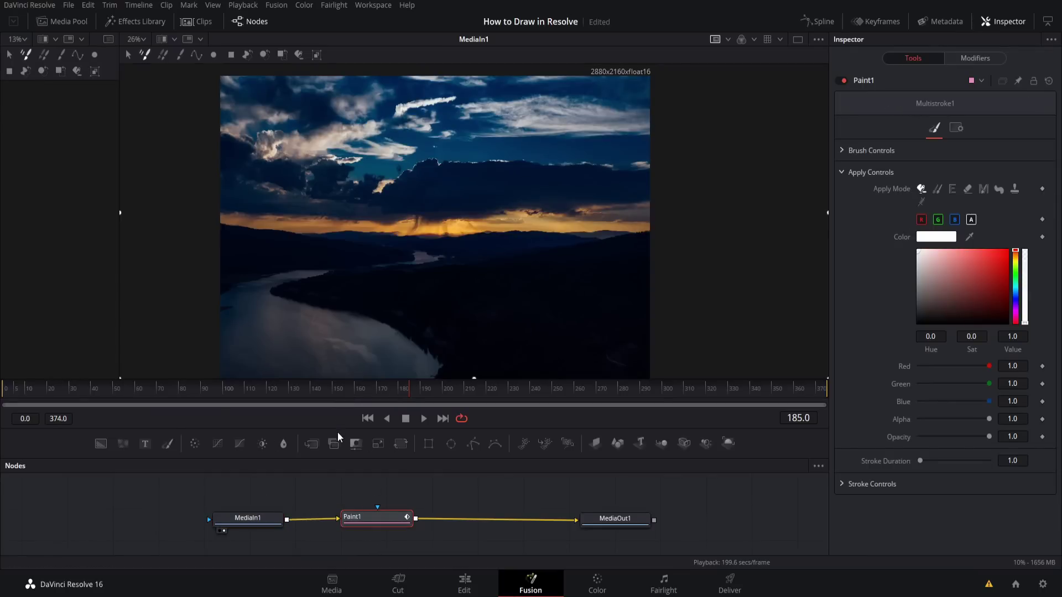
Step: Try to fill the dark cloud bank with green using the Fill tool: hue 0.384, saturation 0.765, value 0.669
drag(338, 457, 337, 480)
click(298, 54)
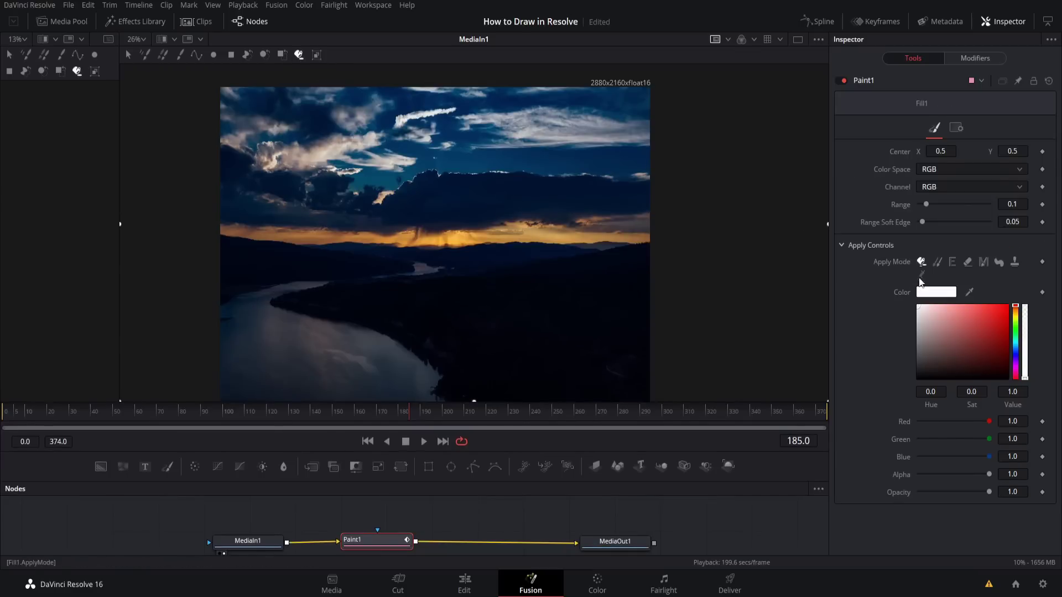
click(1016, 335)
click(1001, 330)
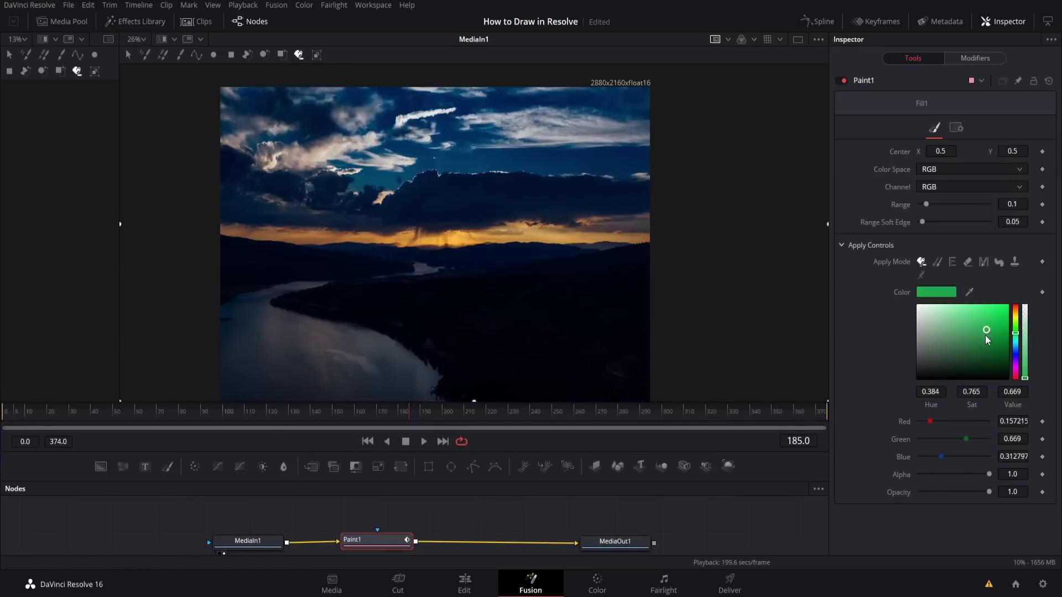
click(457, 186)
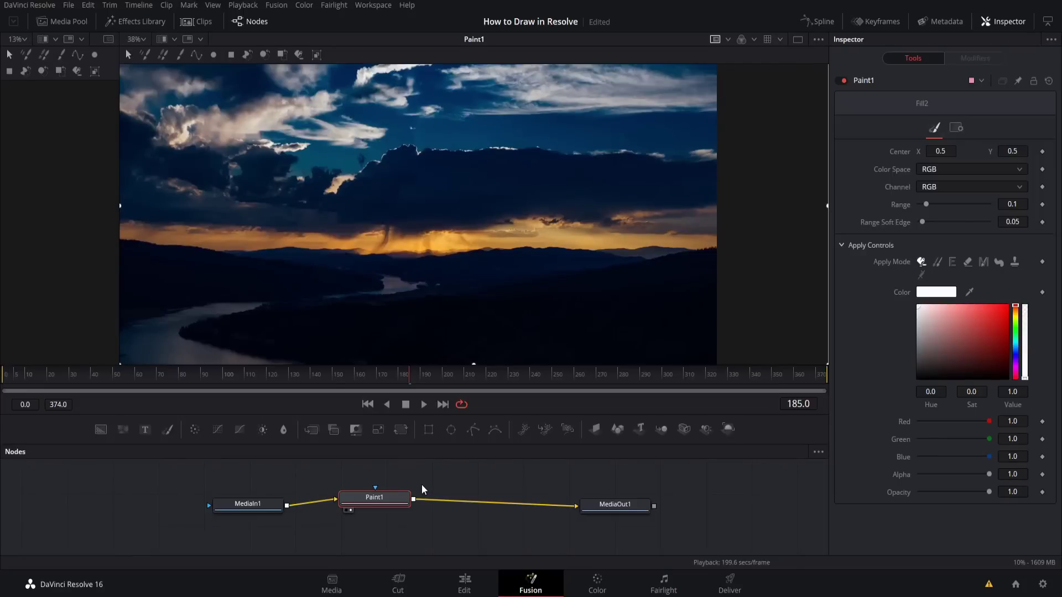
Step: Line up the Paint node with MediaIn1 and MediaOut1, and enlarge the viewer area with the whole image width in view
drag(400, 500, 396, 508)
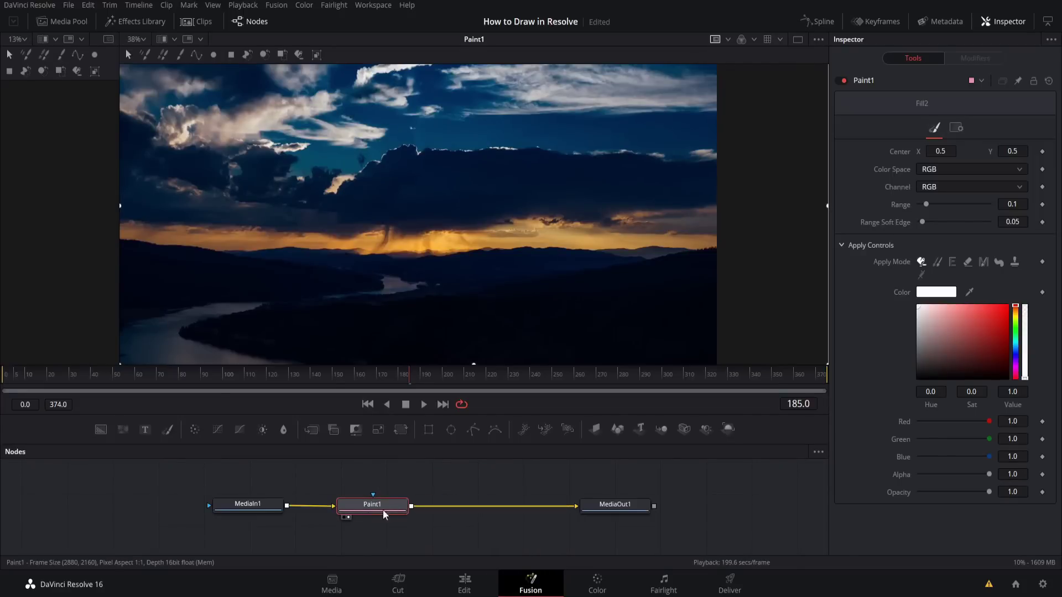
click(349, 517)
click(347, 517)
drag(559, 417, 559, 472)
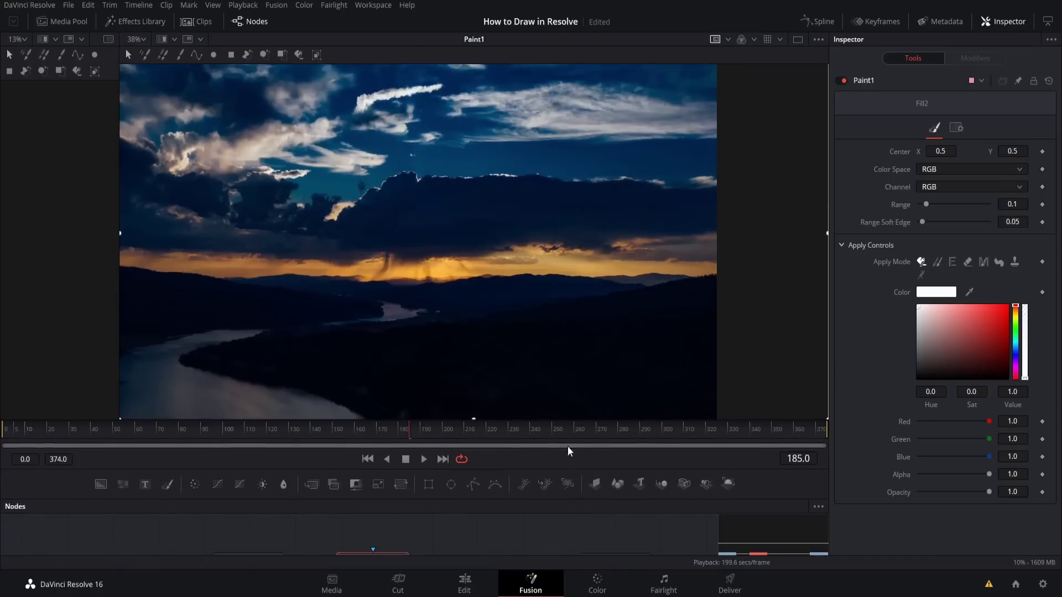
key(ctrl+f)
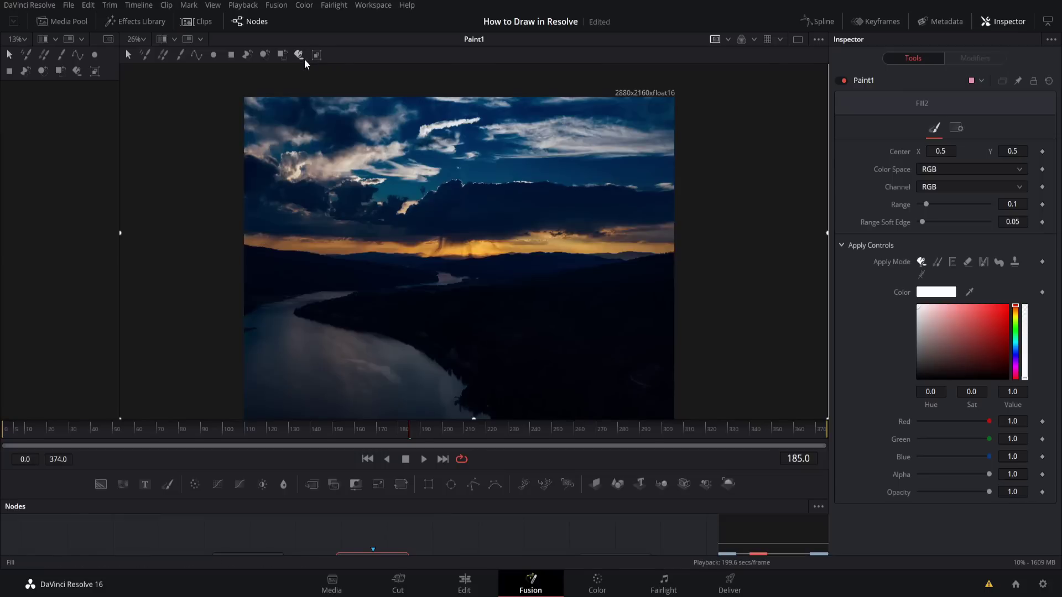
Step: Fill the dark cloud bank above the horizon with bright green using the Fill tool: hue 0.32, saturation 1.0, value 0.85
click(299, 55)
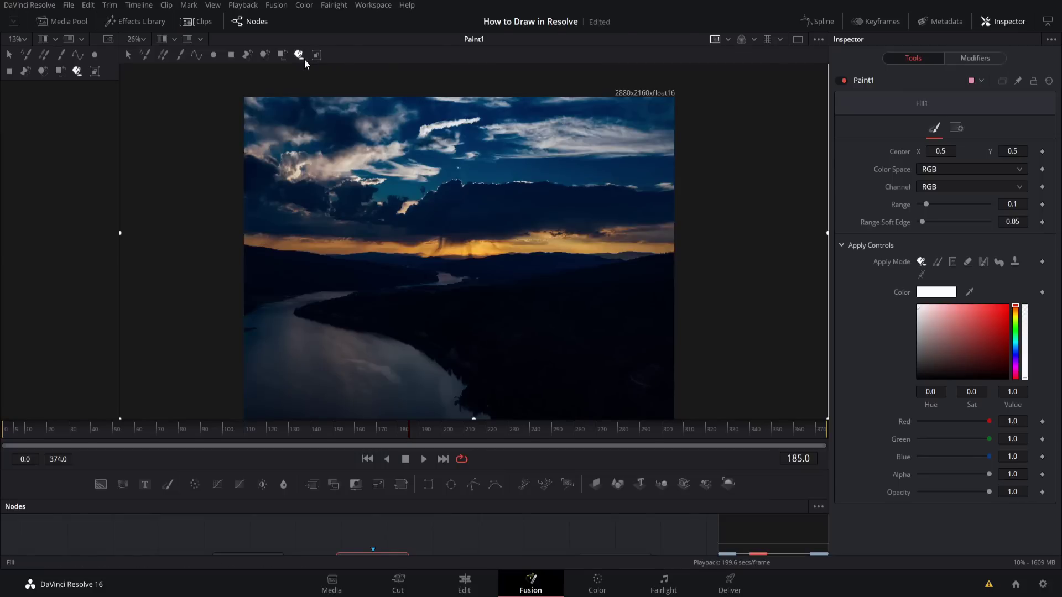
click(1016, 329)
click(1007, 316)
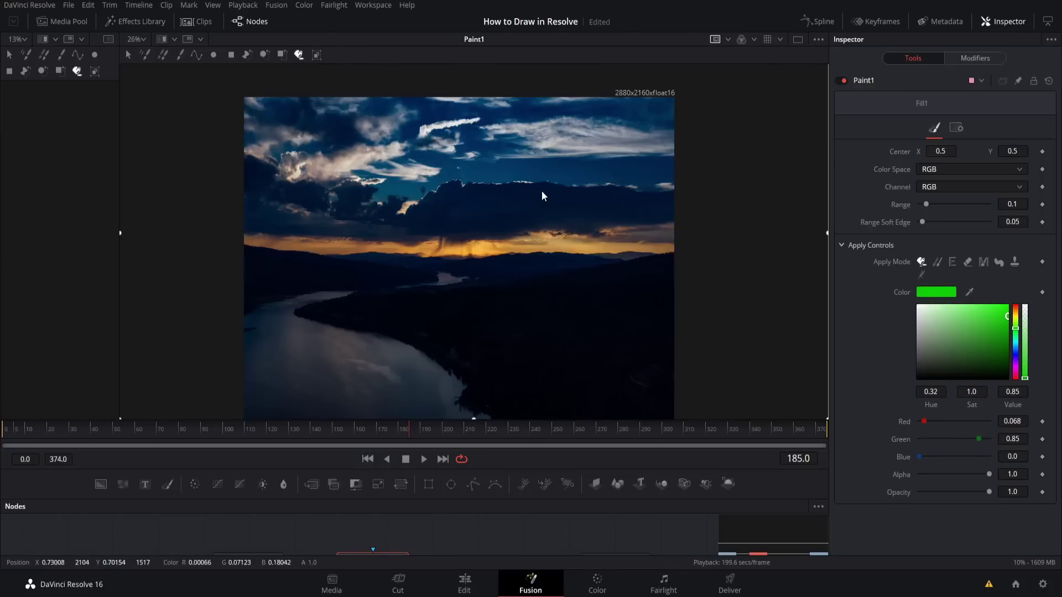
click(493, 198)
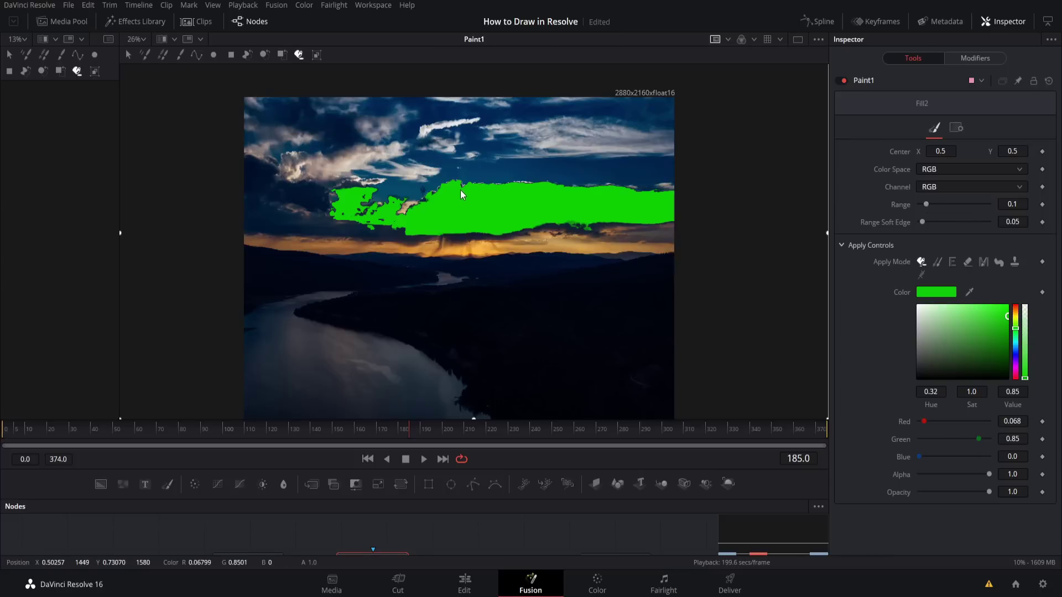
Step: Try a red fill on the dark land: hue 0.016, saturation 1.0, value 0.85, range 0.307, range soft edge 0.213
scroll(462, 195, up, 5)
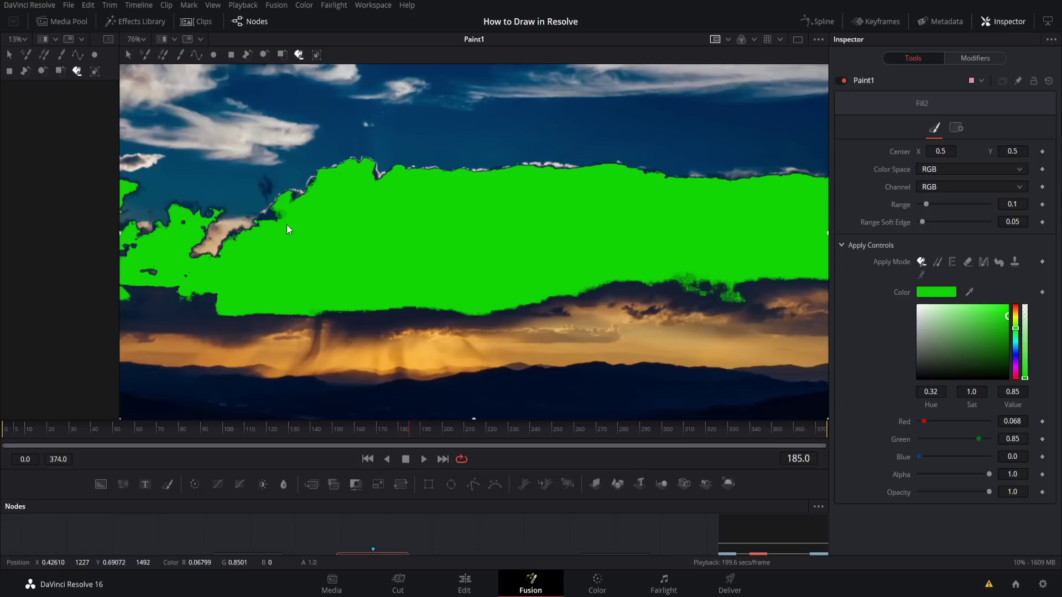
drag(284, 224, 376, 218)
scroll(480, 267, down, 5)
drag(1015, 328, 1016, 306)
mouse_move(925, 204)
mouse_down()
mouse_move(940, 204)
mouse_move(934, 223)
mouse_up()
click(513, 183)
click(468, 255)
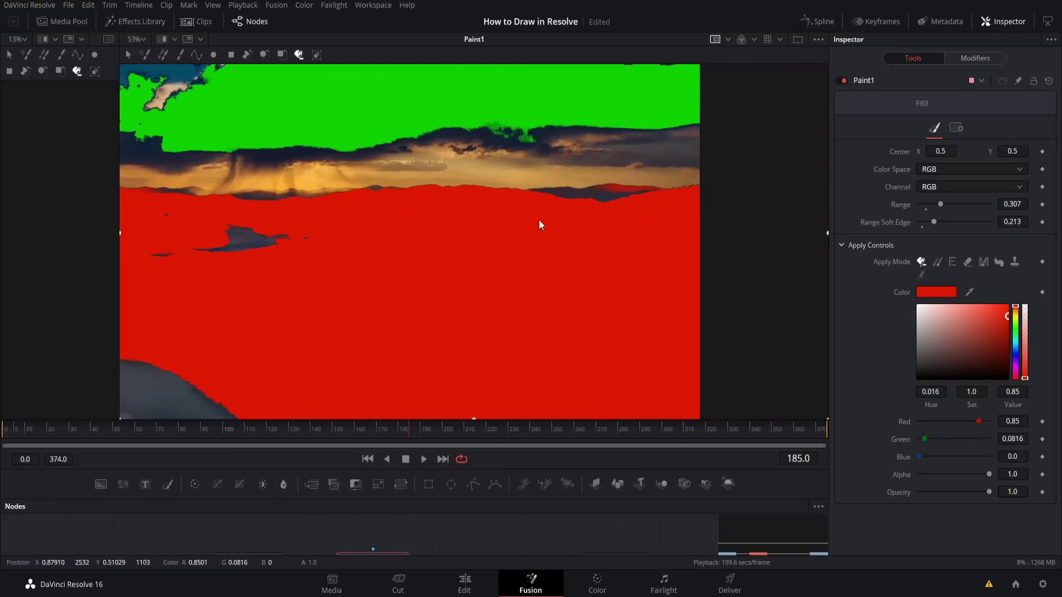
scroll(569, 213, down, 2)
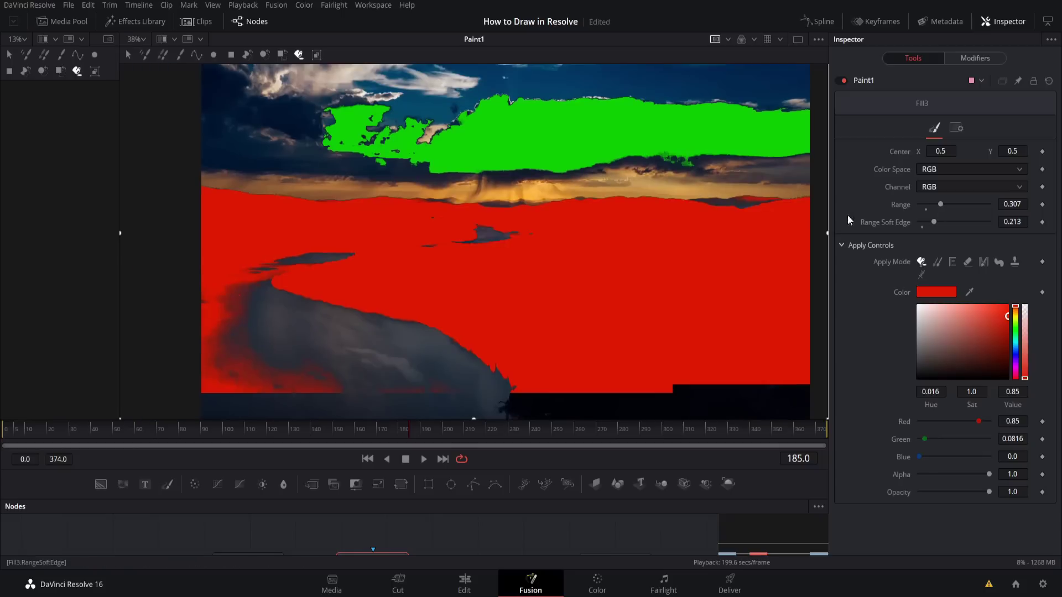
drag(725, 235, 707, 238)
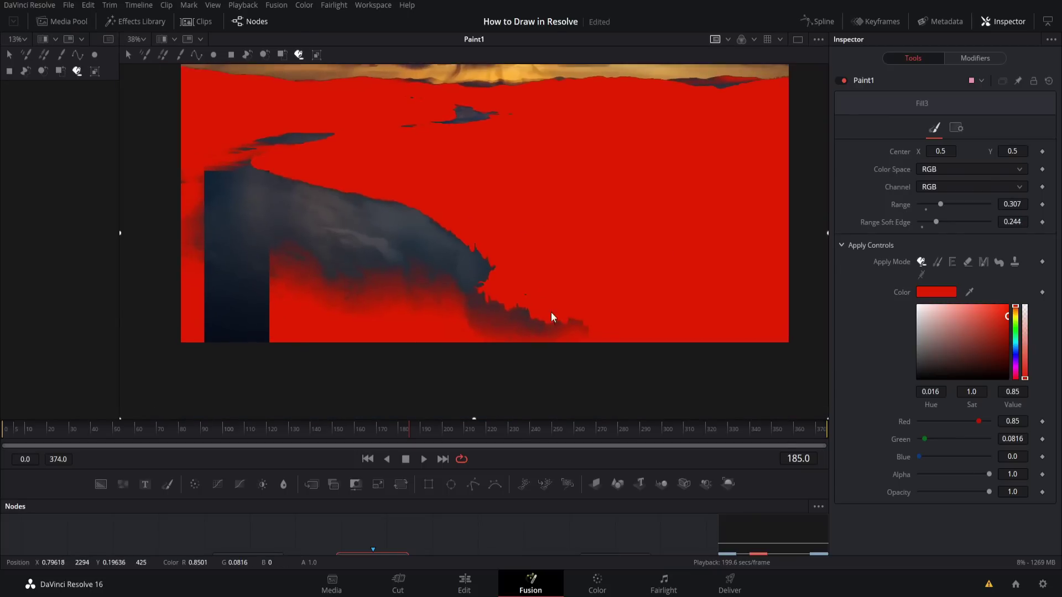
scroll(405, 308, up, 2)
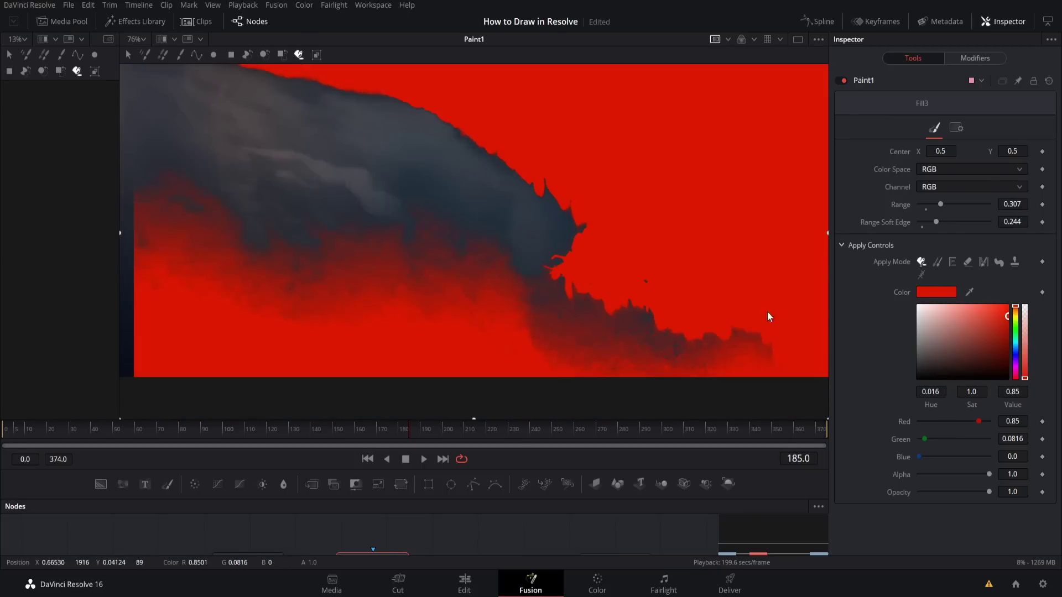
drag(357, 277, 581, 289)
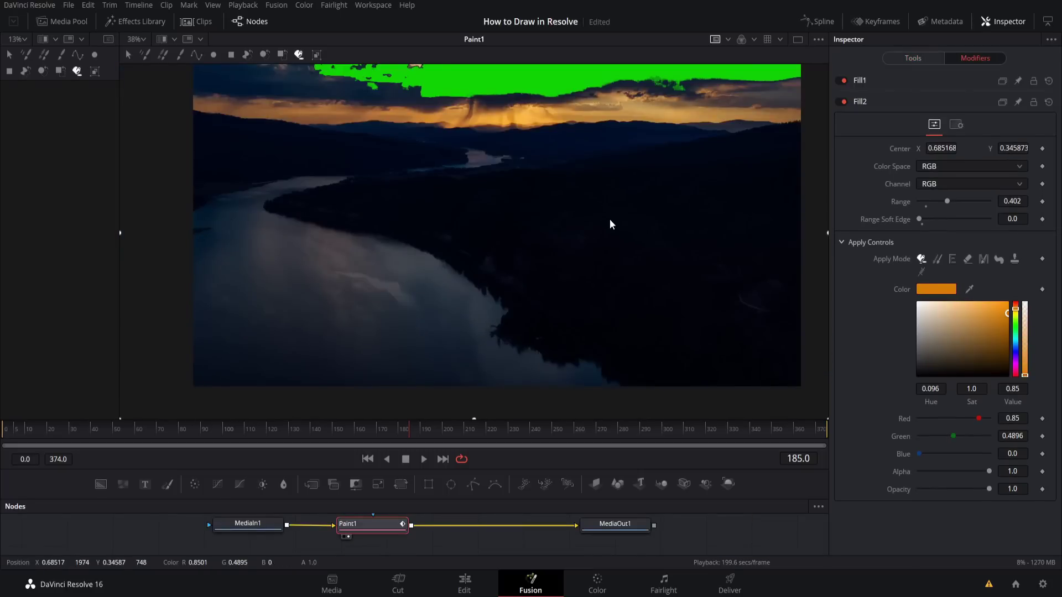
Step: Fill the dark land with orange, hue 0.096, saturation 1.0, value 0.85, range 0.402, range soft edge 0.0, and examine its edges along the river
click(611, 220)
scroll(521, 353, up, 8)
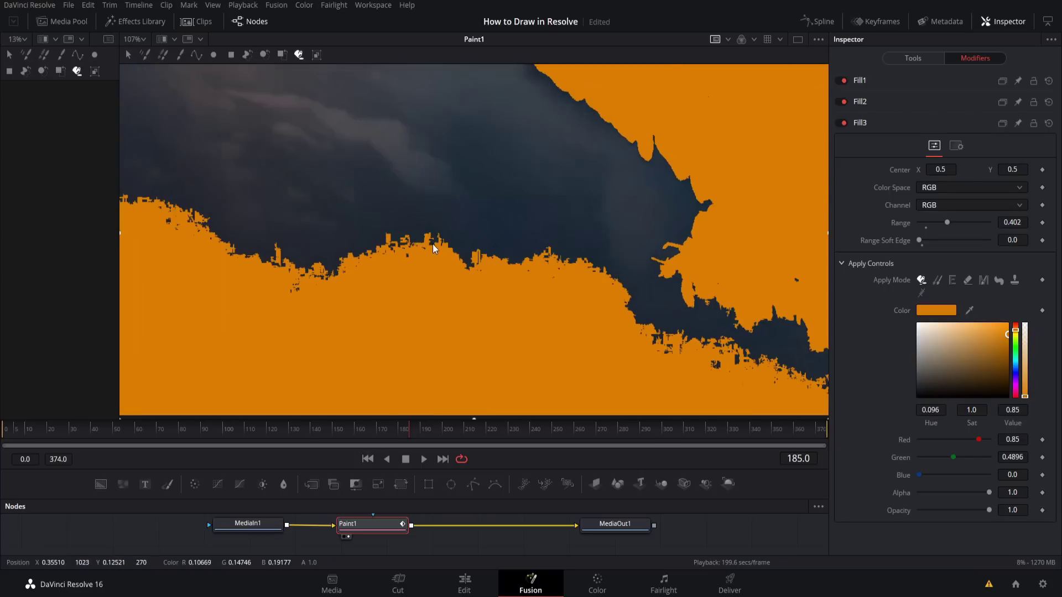
scroll(432, 244, up, 3)
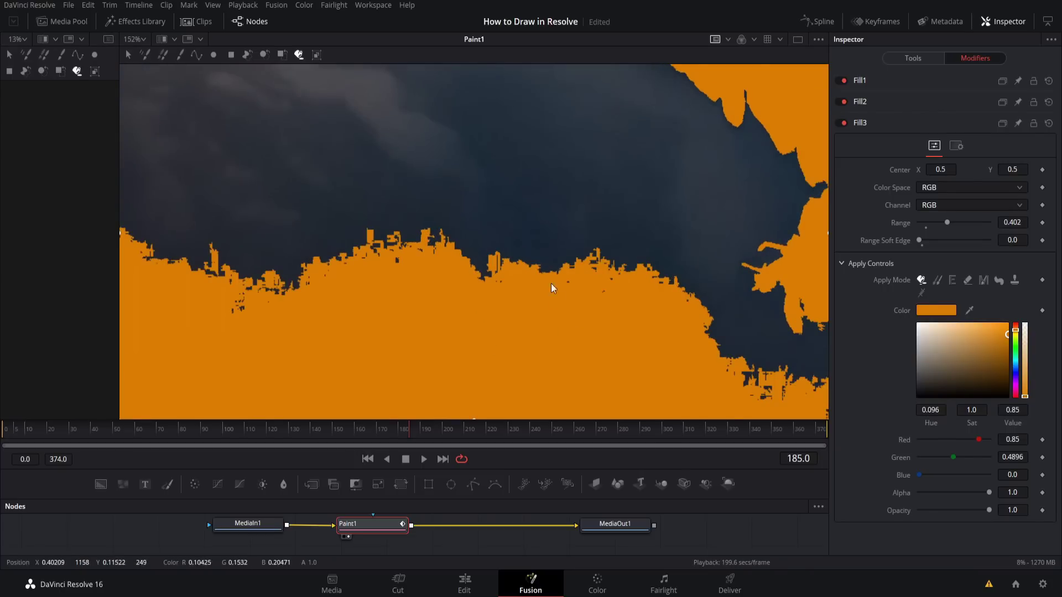
drag(548, 242, 436, 293)
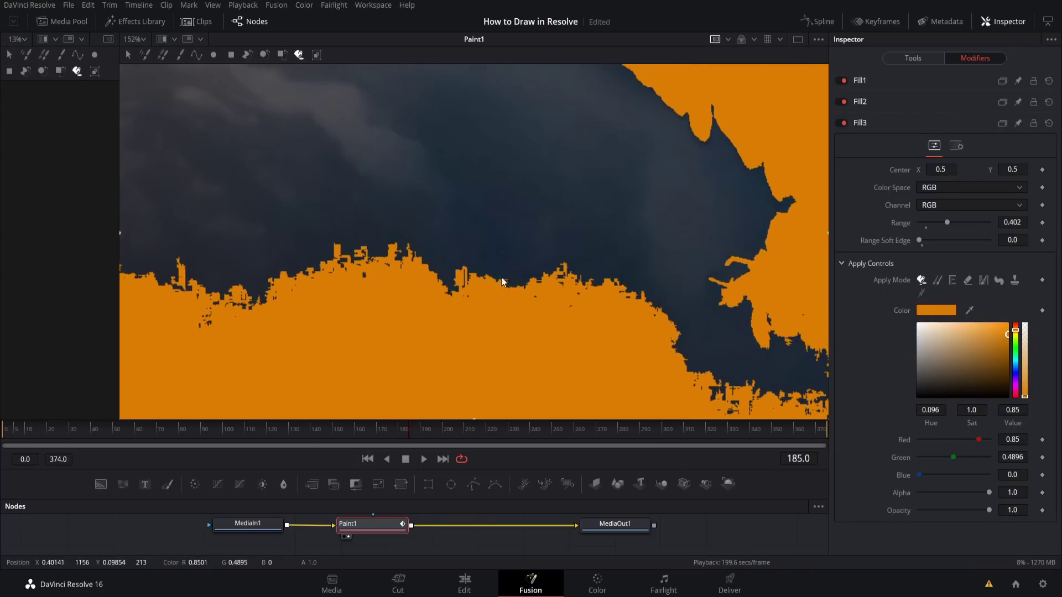
scroll(436, 301, up, 9)
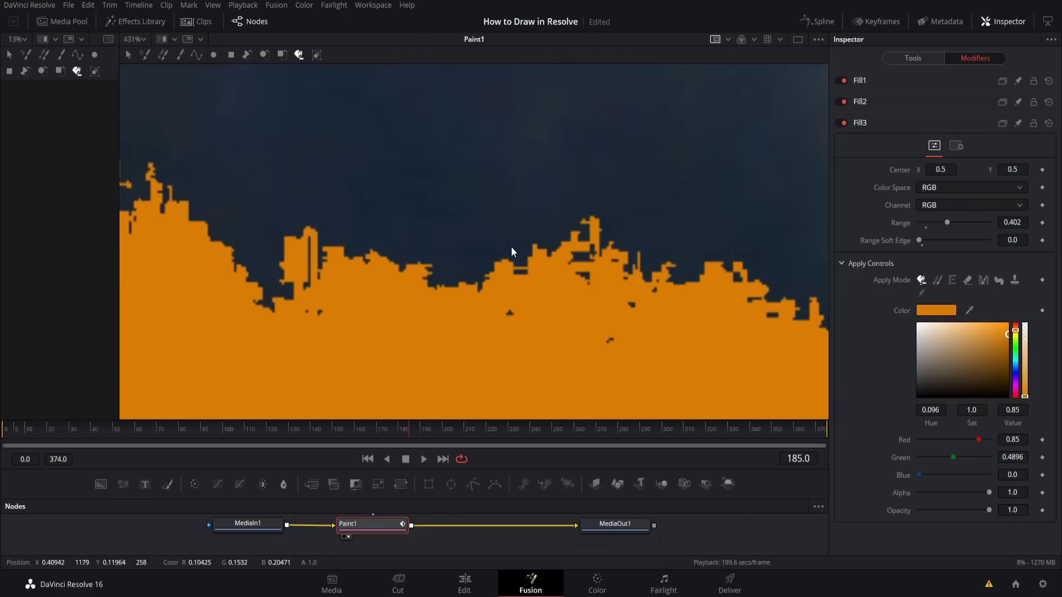
scroll(506, 241, down, 18)
scroll(731, 254, up, 1)
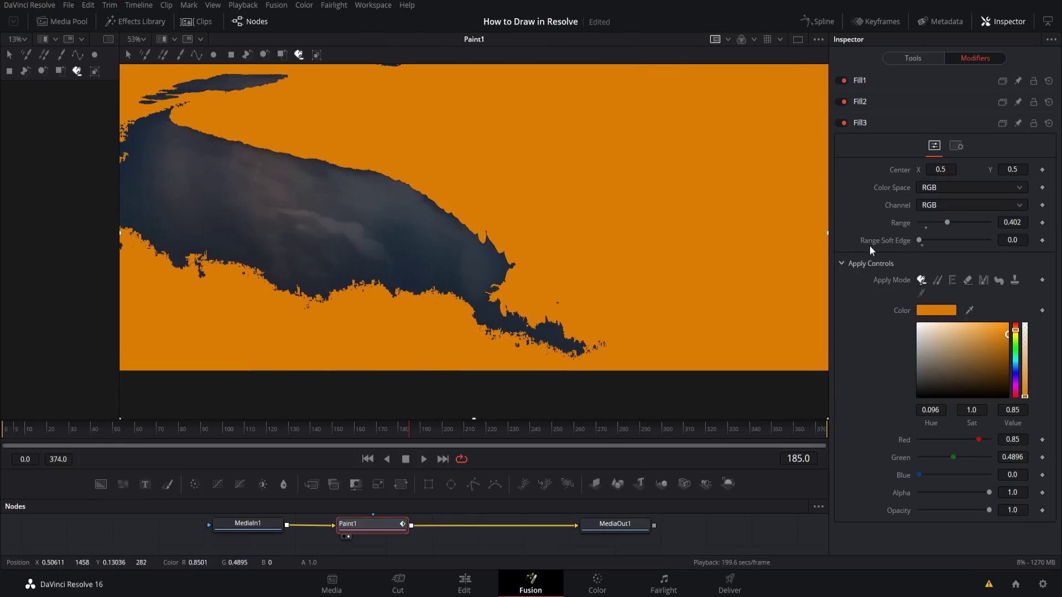
Step: Review the whole filled image in Fusion, and view the drawn annotation at the 01:00:09:07 timeline marker on the Edit page
scroll(671, 226, down, 4)
drag(656, 207, 586, 253)
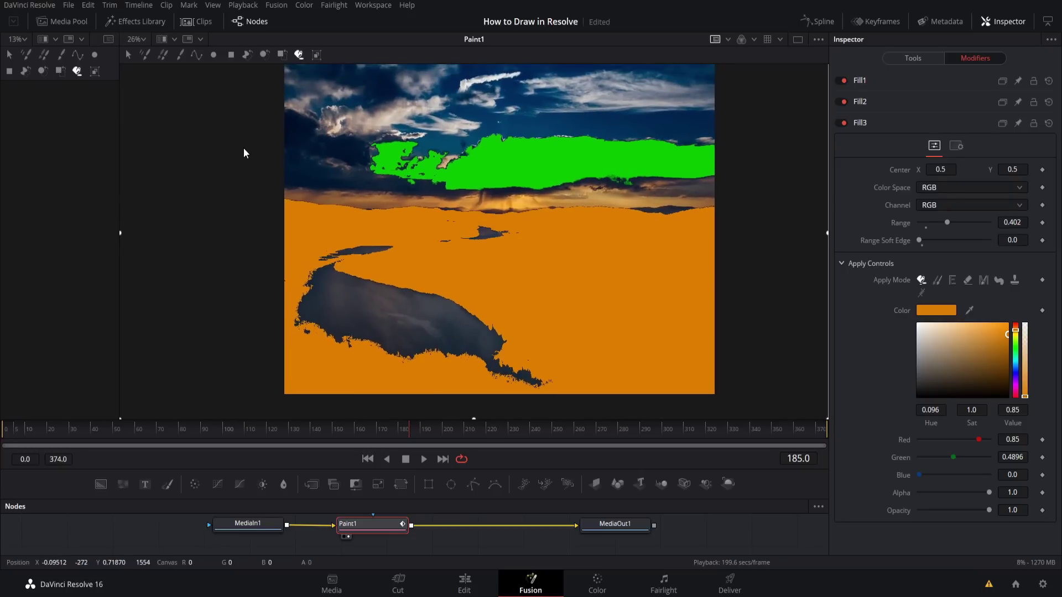
scroll(246, 142, down, 3)
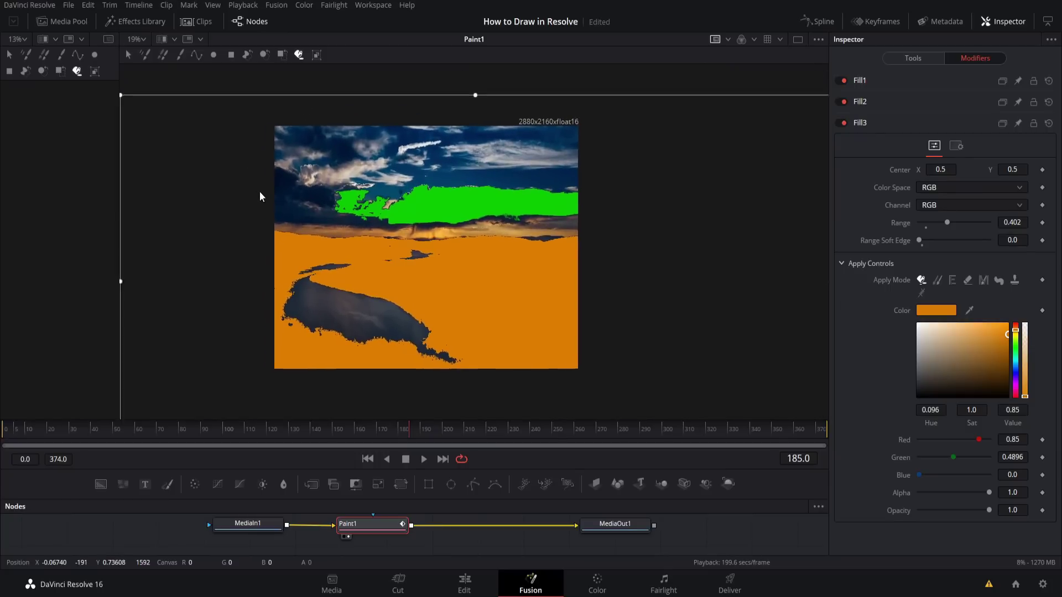
drag(257, 193, 289, 189)
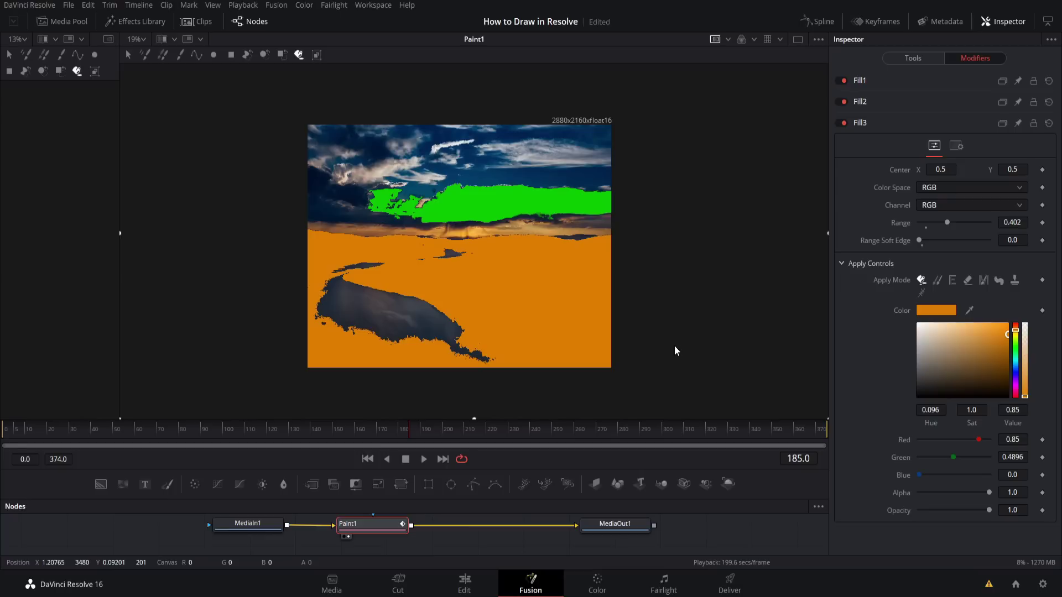
click(464, 584)
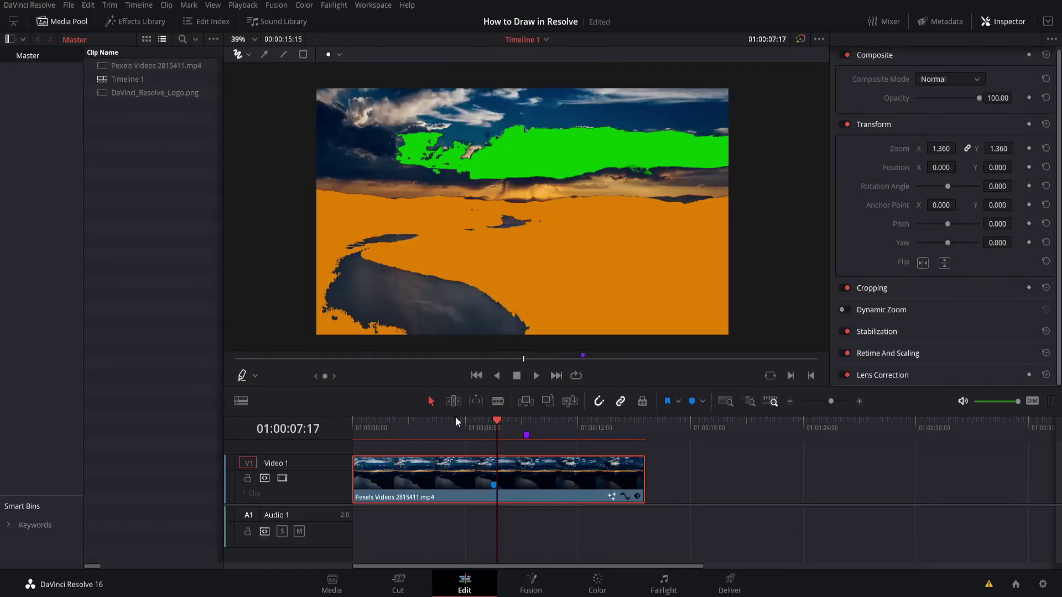
click(526, 419)
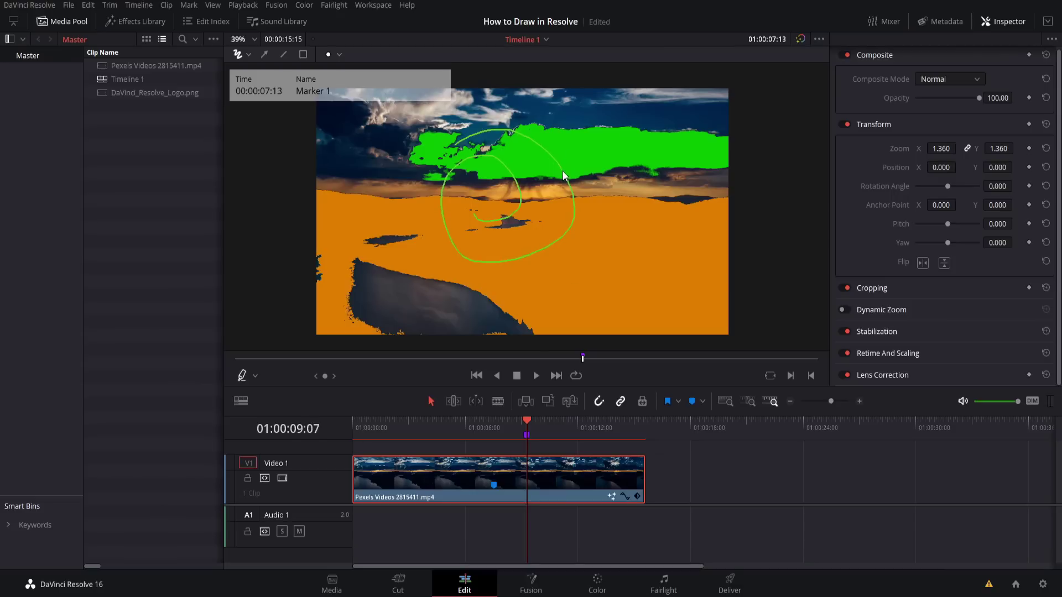
Step: Return to the clip's Fusion composition and save the project
click(530, 587)
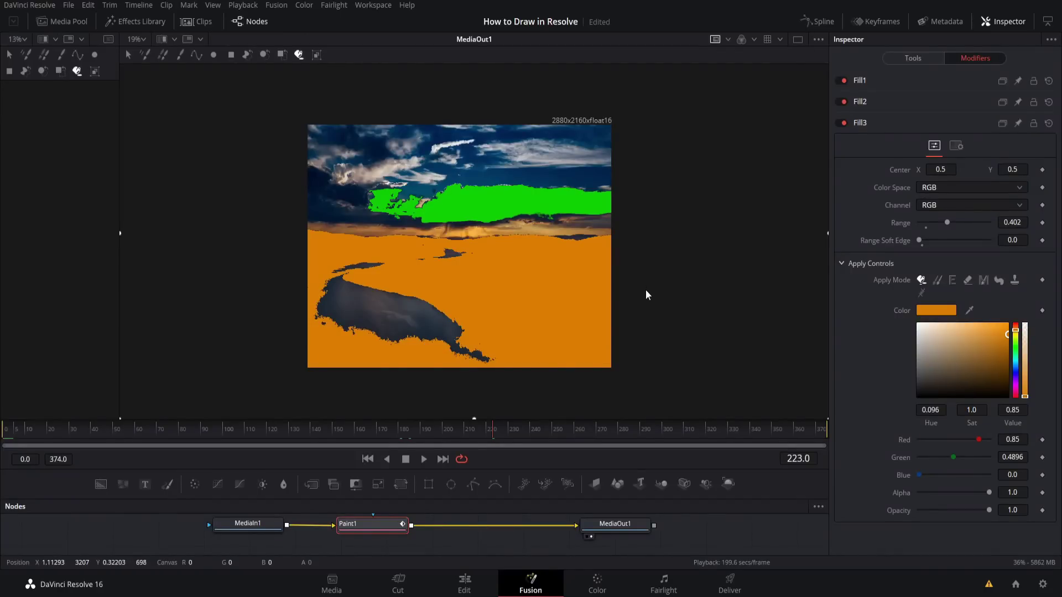
key(ctrl+s)
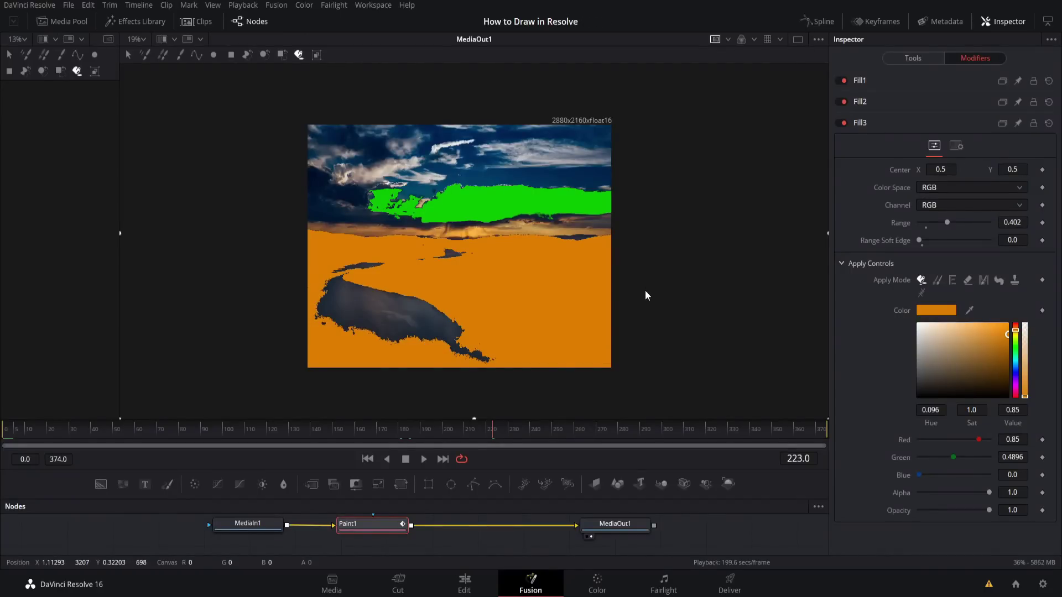